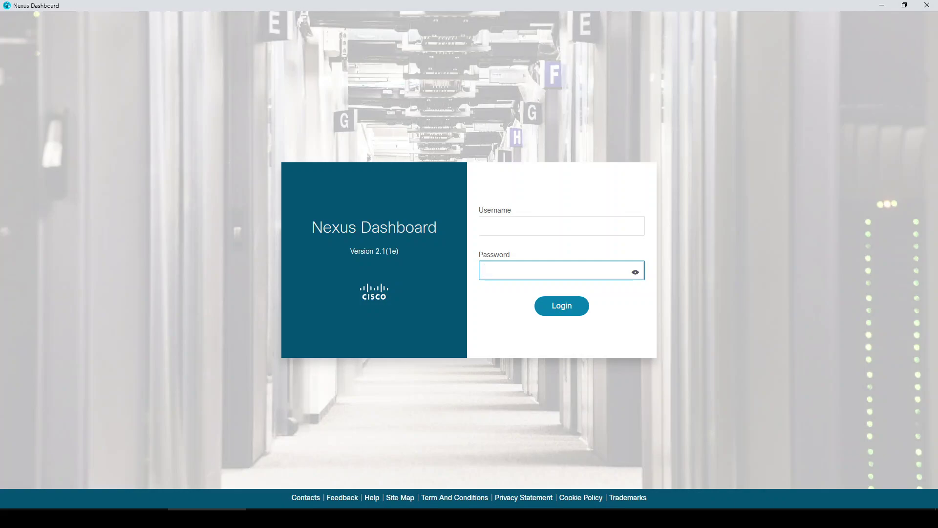
- Log in to Nexus Dashboard as admin with the account password
{"action": "left_click", "coordinate": [603, 229]}
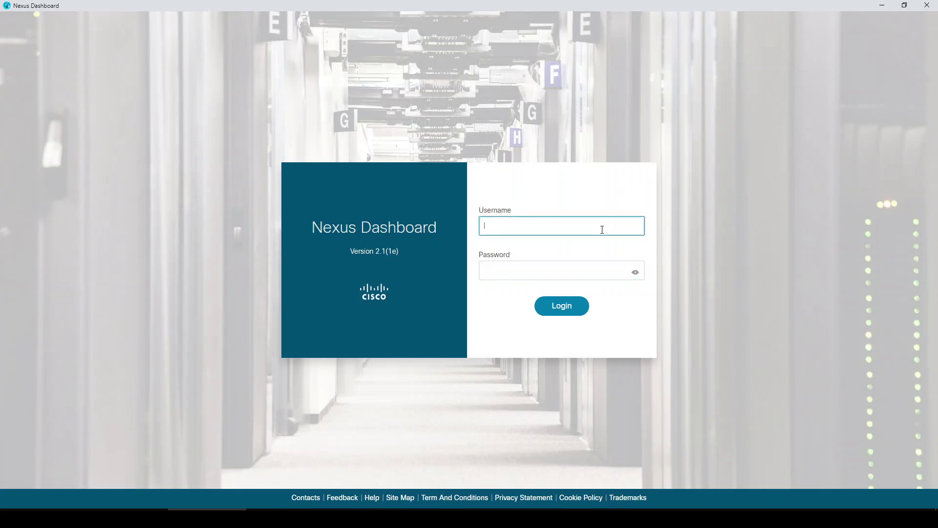
{"action": "type", "text": "admin"}
{"action": "key", "text": "Tab"}
{"action": "type", "text": "•••••••••••"}
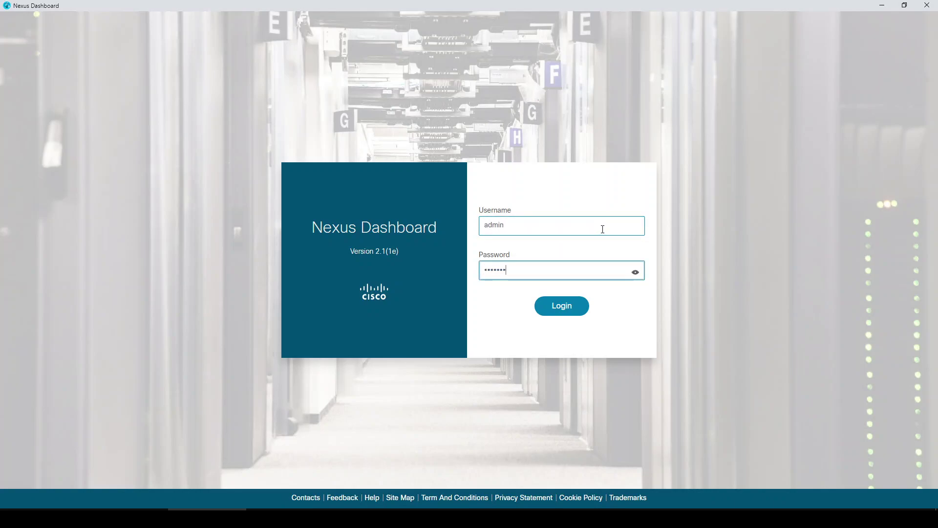
{"action": "key", "text": "Return"}
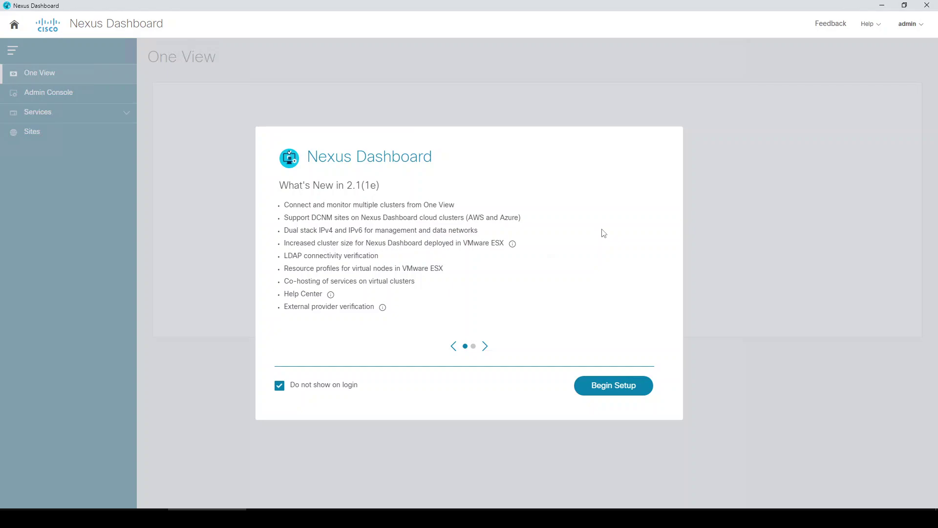
- Dismiss the first-time setup wizard without configuring anything and expand the Services list
{"action": "left_click", "coordinate": [608, 386]}
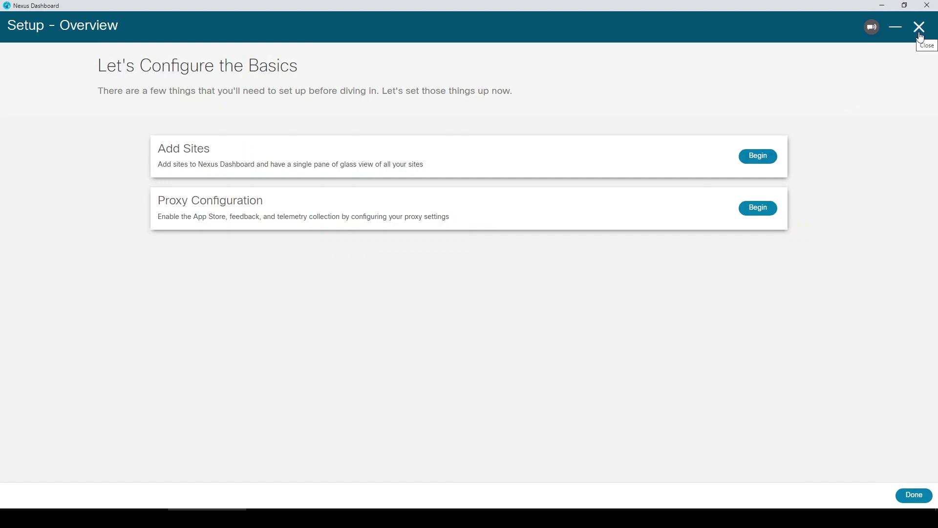
{"action": "left_click", "coordinate": [921, 34]}
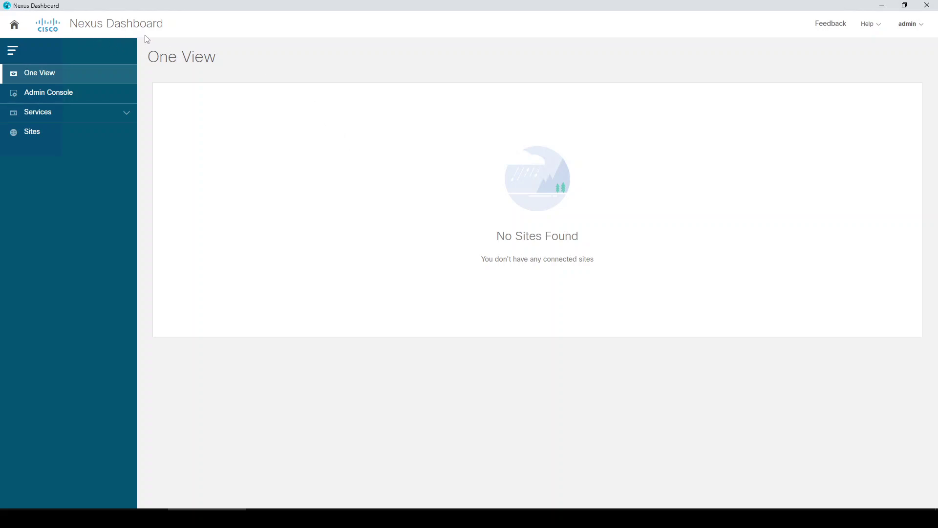
{"action": "left_click", "coordinate": [128, 116]}
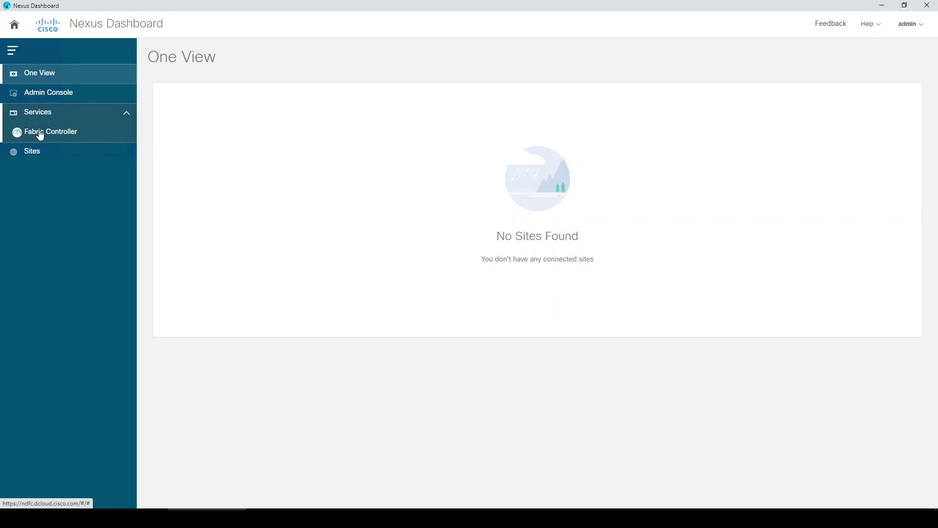
- In Fabric Controller, review the Endpoint Locator, vCenter VMs, Kubernetes Pods and Overview dashboards, then view Topology
{"action": "left_click", "coordinate": [60, 135]}
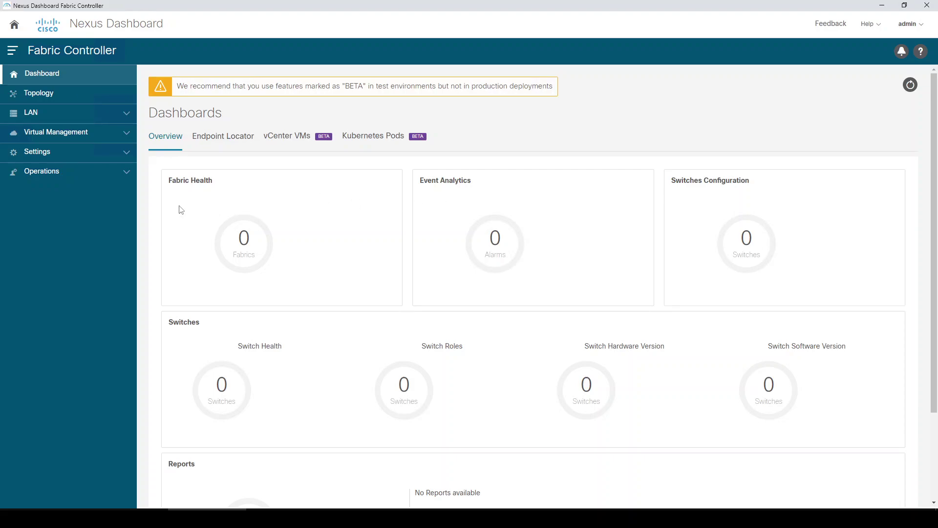
{"action": "left_click", "coordinate": [223, 139]}
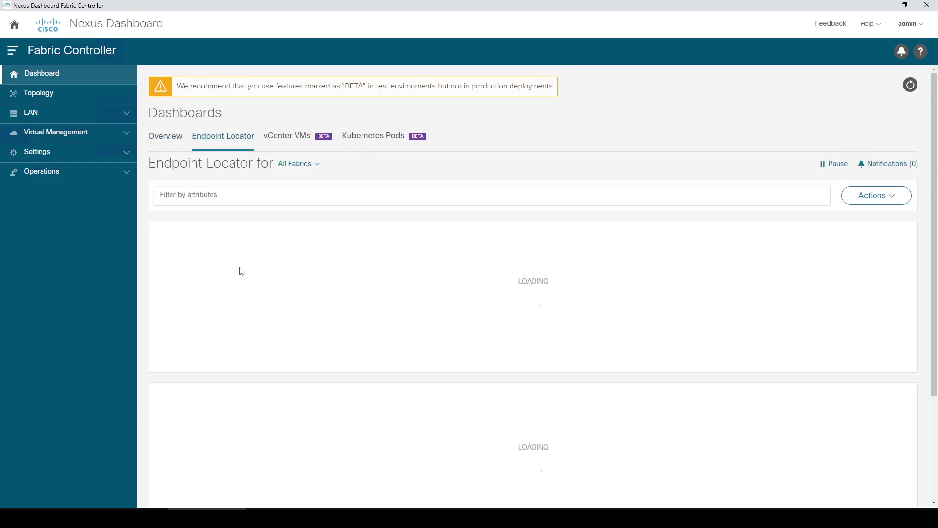
{"action": "scroll", "coordinate": [240, 270], "scroll_direction": "down", "scroll_amount": 3}
{"action": "scroll", "coordinate": [240, 270], "scroll_direction": "up", "scroll_amount": 3}
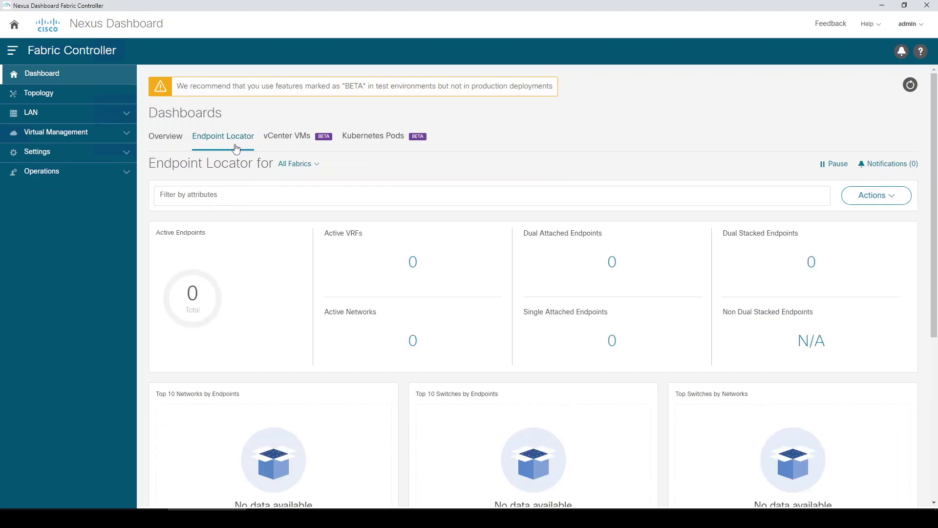
{"action": "left_click", "coordinate": [274, 142]}
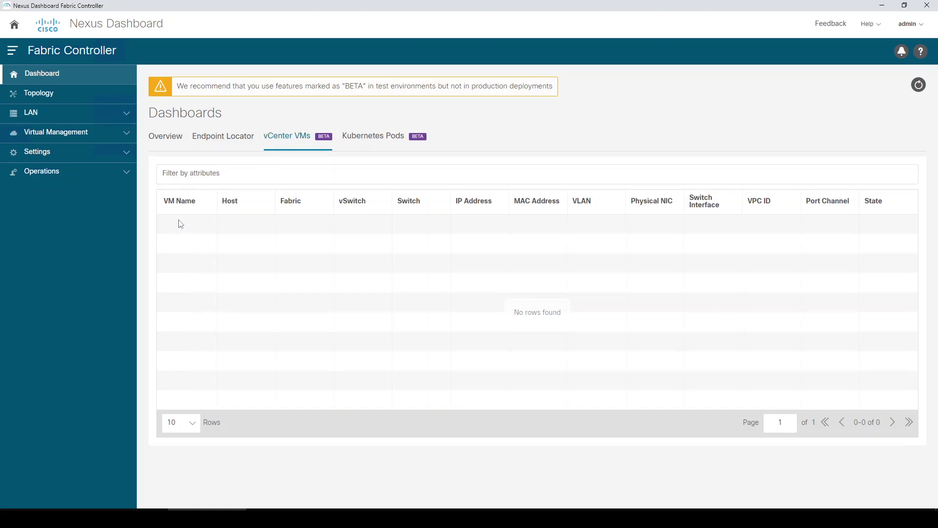
{"action": "left_click", "coordinate": [379, 142]}
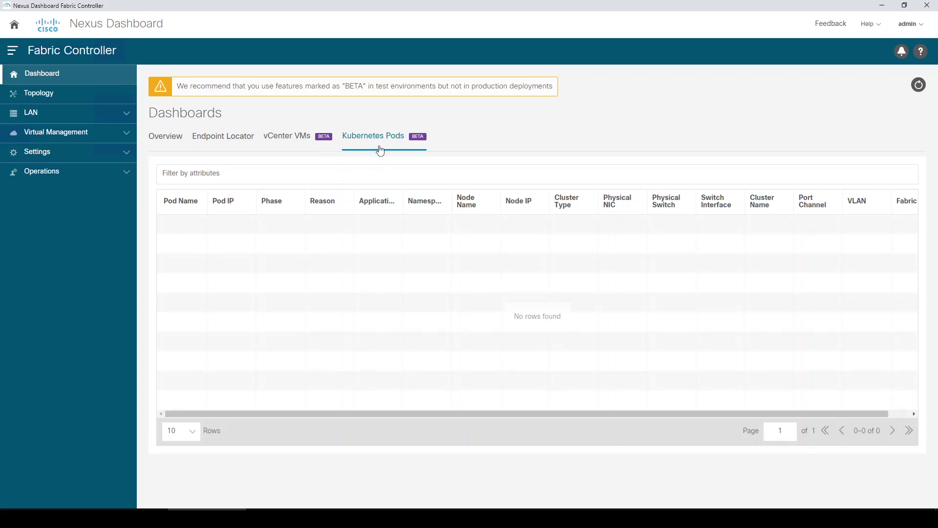
{"action": "left_click", "coordinate": [172, 142]}
{"action": "left_click", "coordinate": [68, 96]}
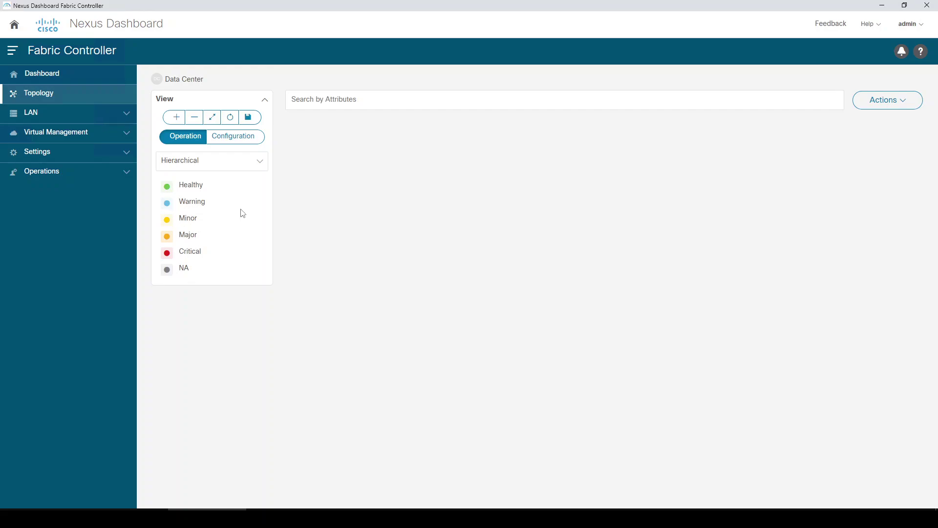
- Compare the topology's Configuration and Operation views, check its Actions list, and expand the LAN pages
{"action": "left_click", "coordinate": [227, 141]}
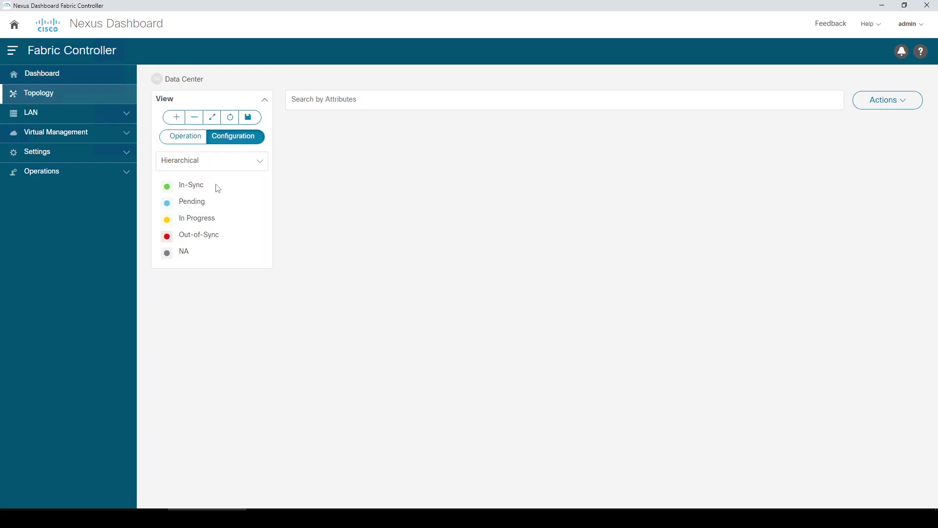
{"action": "left_click", "coordinate": [189, 140]}
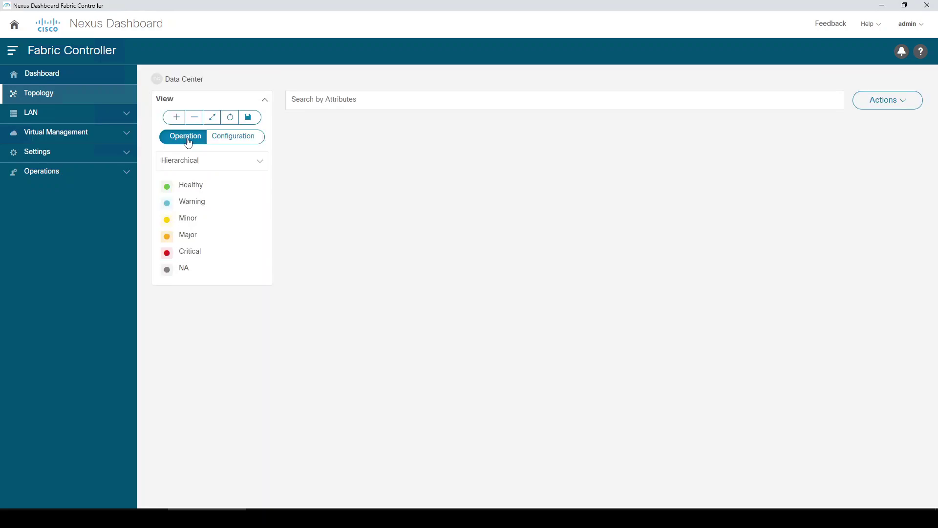
{"action": "left_click", "coordinate": [882, 100]}
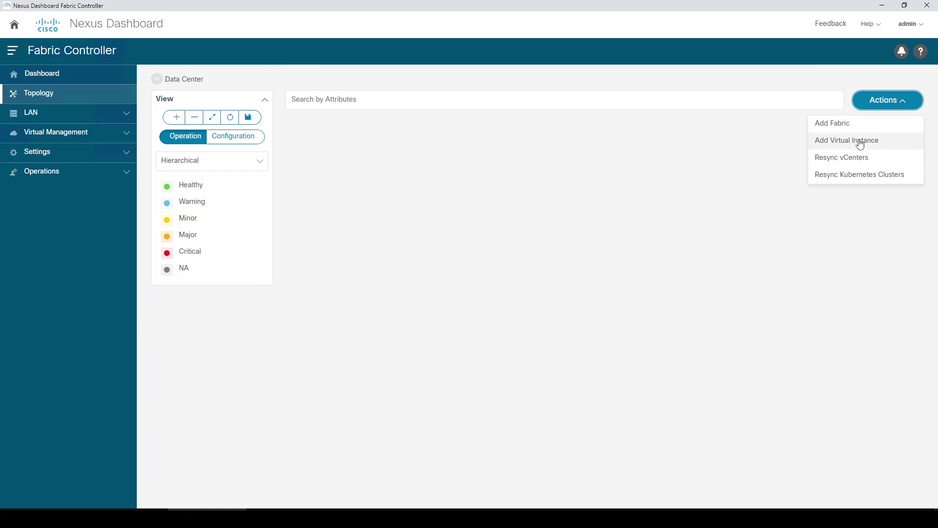
{"action": "left_click", "coordinate": [655, 170]}
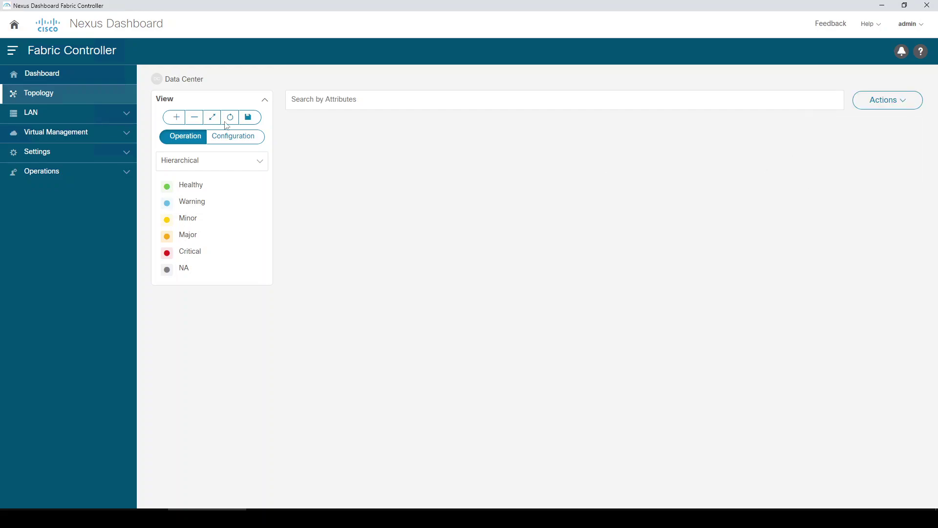
{"action": "left_click", "coordinate": [110, 116]}
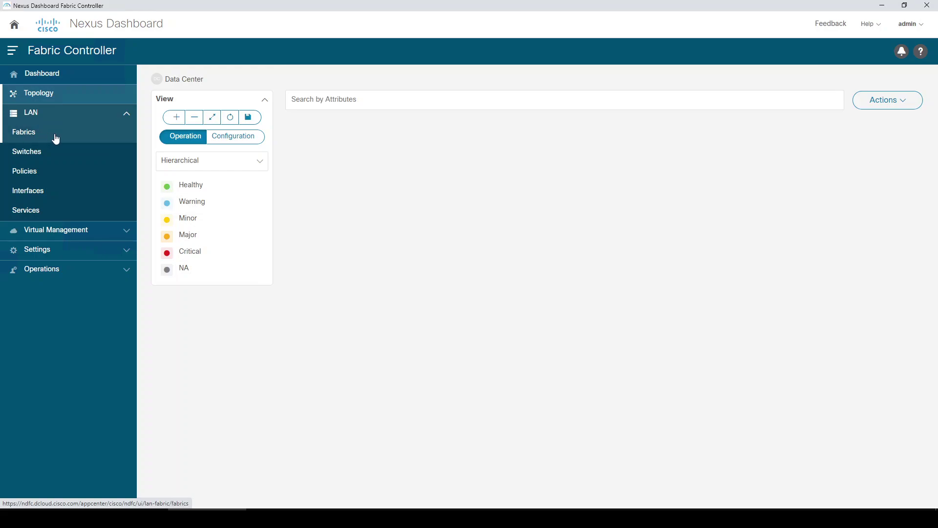
- Browse the LAN Policies, Interfaces and Services pages and bring up the Service Node actions
{"action": "left_click", "coordinate": [51, 177]}
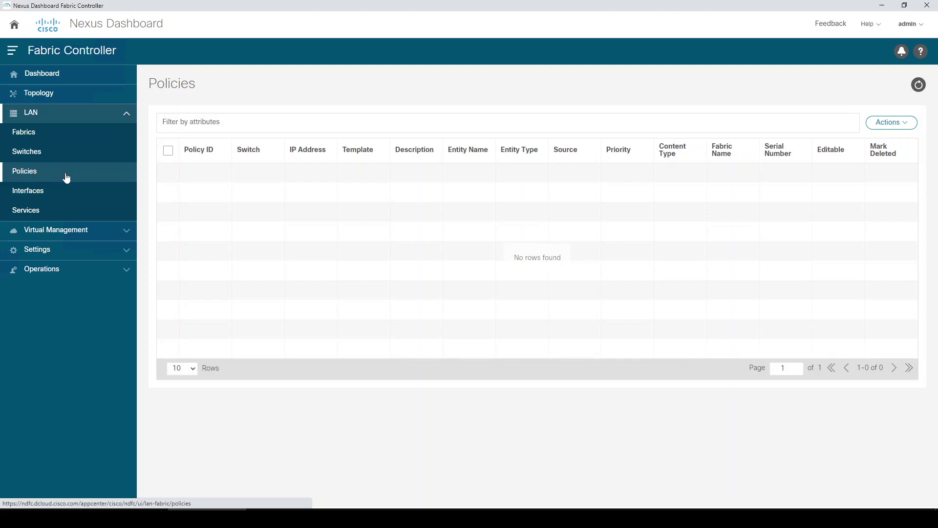
{"action": "left_click", "coordinate": [888, 126]}
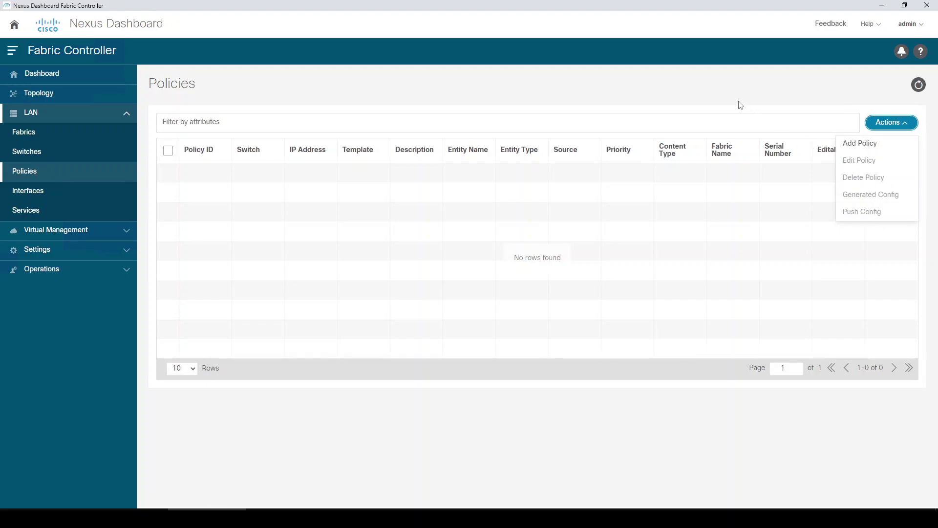
{"action": "left_click", "coordinate": [728, 93]}
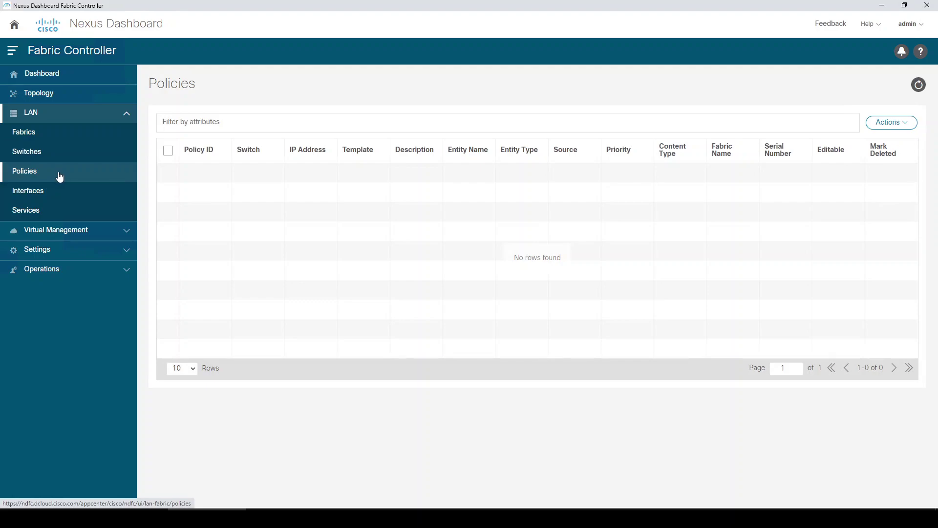
{"action": "left_click", "coordinate": [62, 194]}
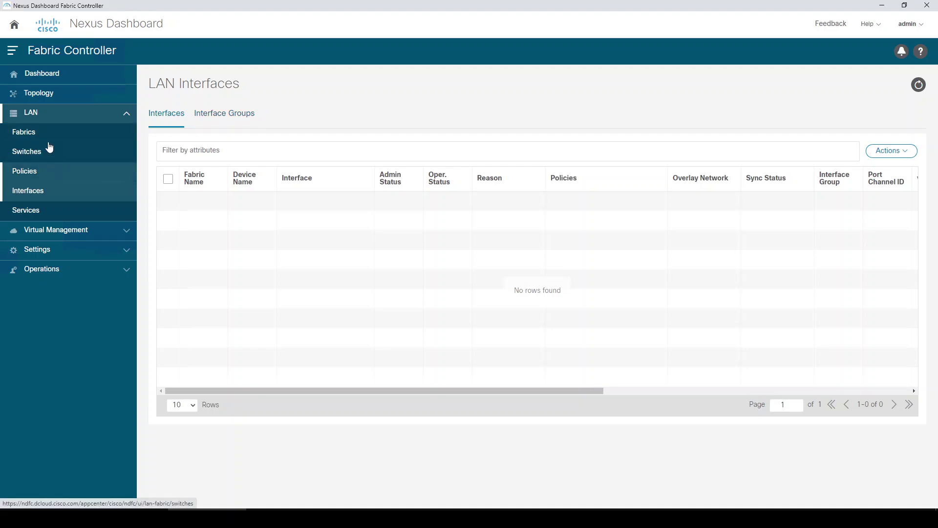
{"action": "left_click", "coordinate": [33, 213]}
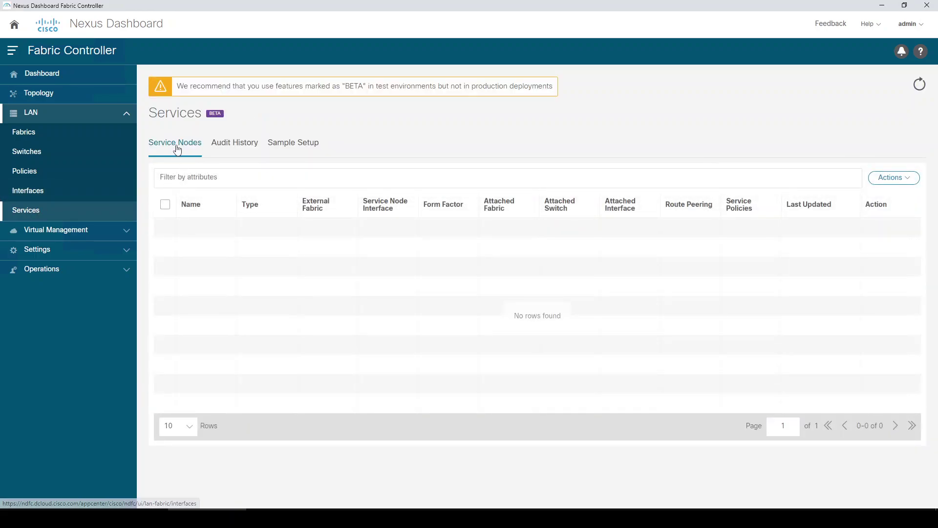
{"action": "left_click", "coordinate": [885, 180]}
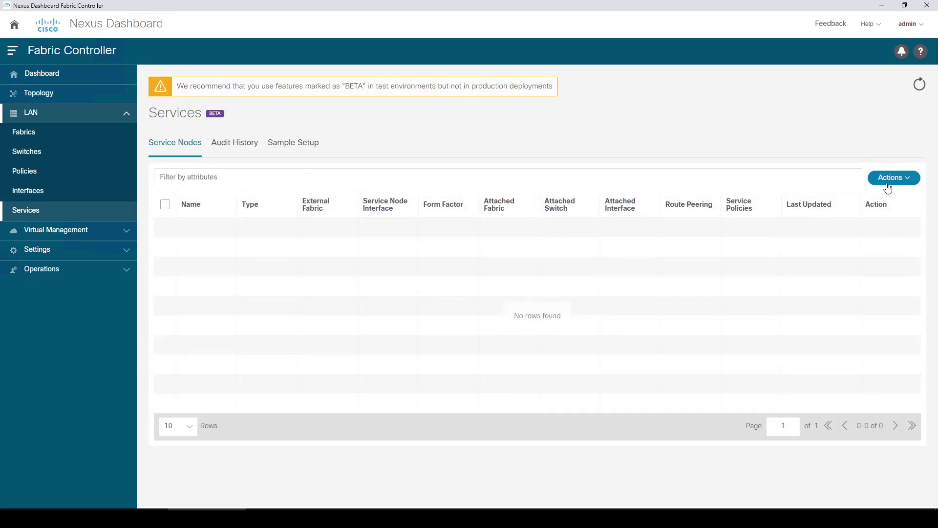
- Start a new service node, keep Firewall as its type, and close the form unsaved
{"action": "left_click", "coordinate": [881, 199]}
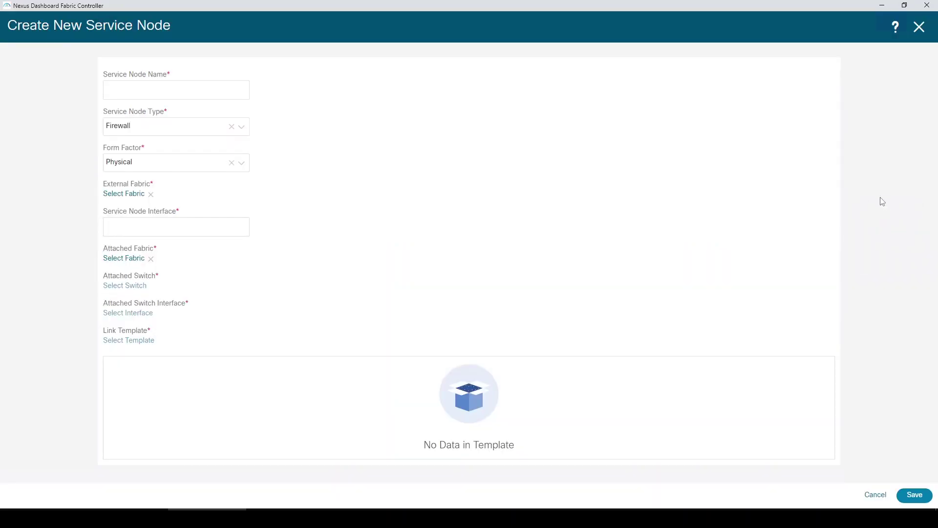
{"action": "left_click", "coordinate": [186, 126]}
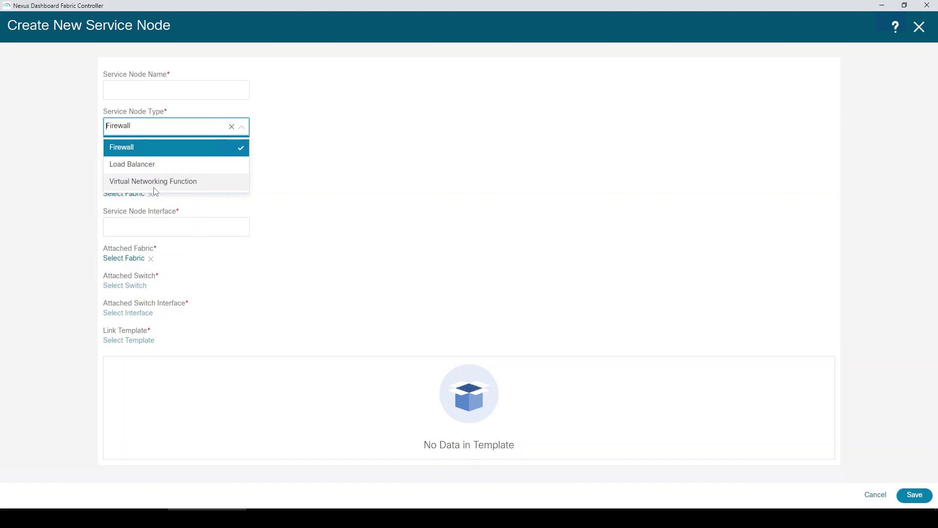
{"action": "left_click", "coordinate": [367, 179]}
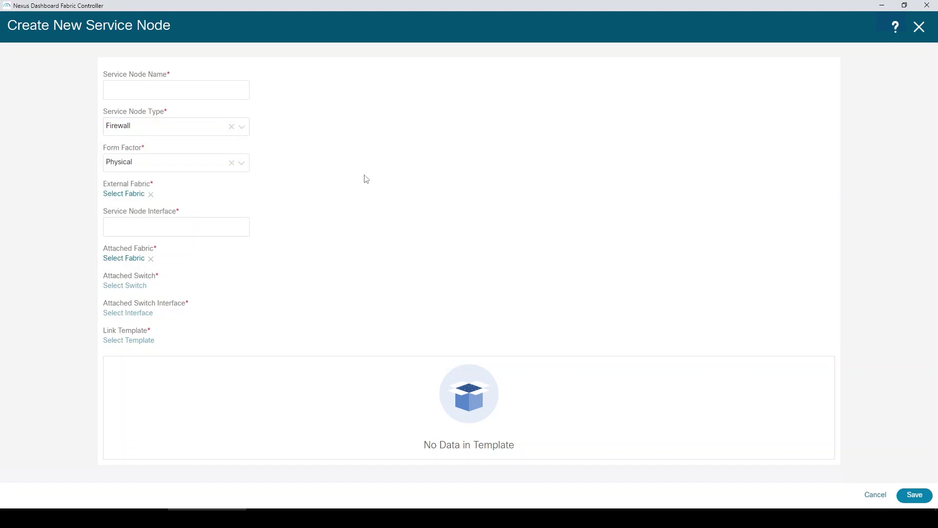
{"action": "left_click", "coordinate": [921, 31]}
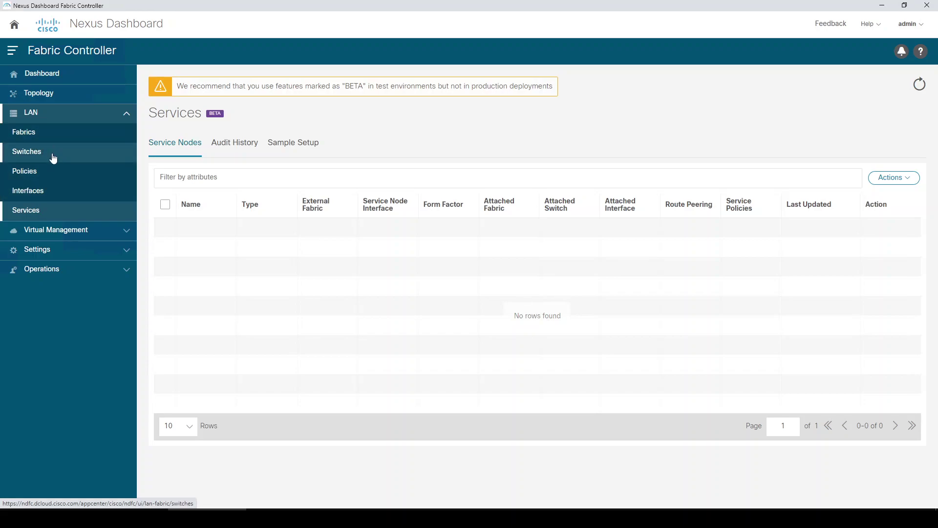
- Check the empty Switches and Fabrics lists, then go to Virtual Management's Virtual Infrastructure Manager
{"action": "left_click", "coordinate": [53, 157]}
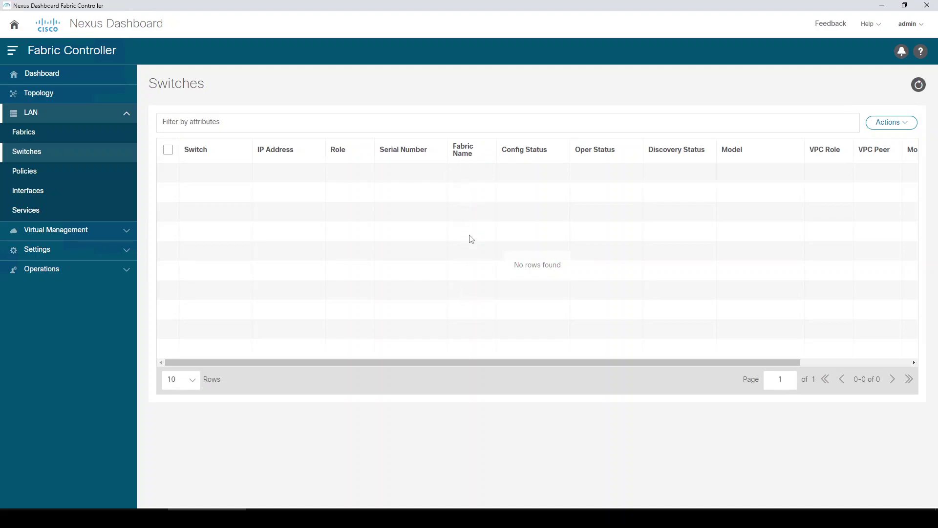
{"action": "left_click", "coordinate": [42, 140]}
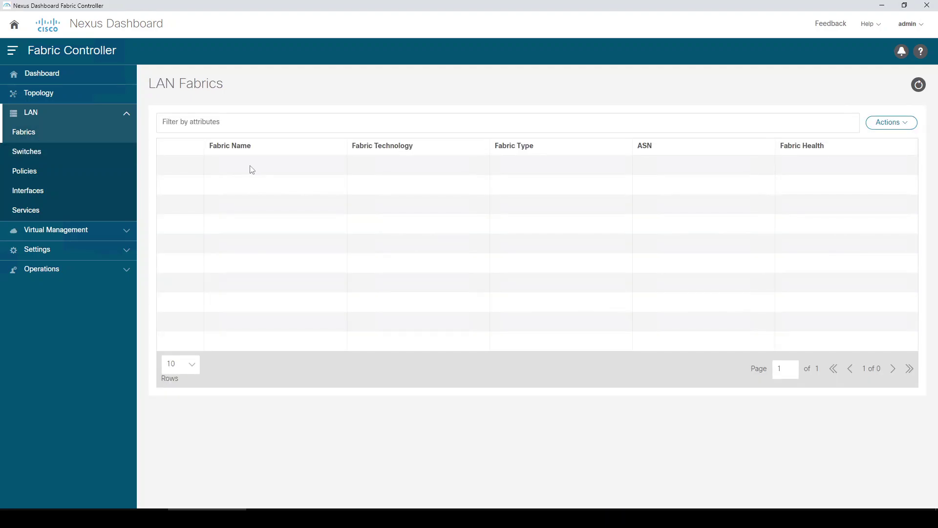
{"action": "left_click", "coordinate": [66, 235]}
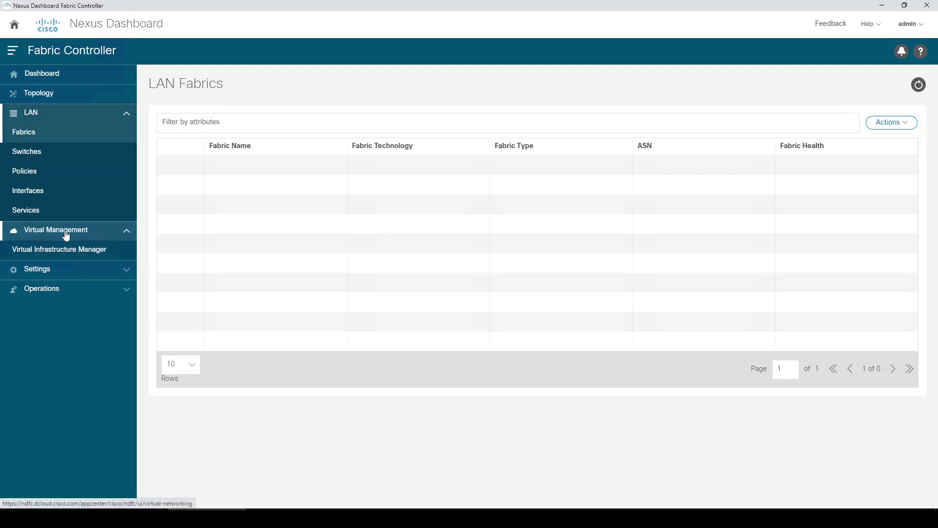
{"action": "left_click", "coordinate": [64, 250]}
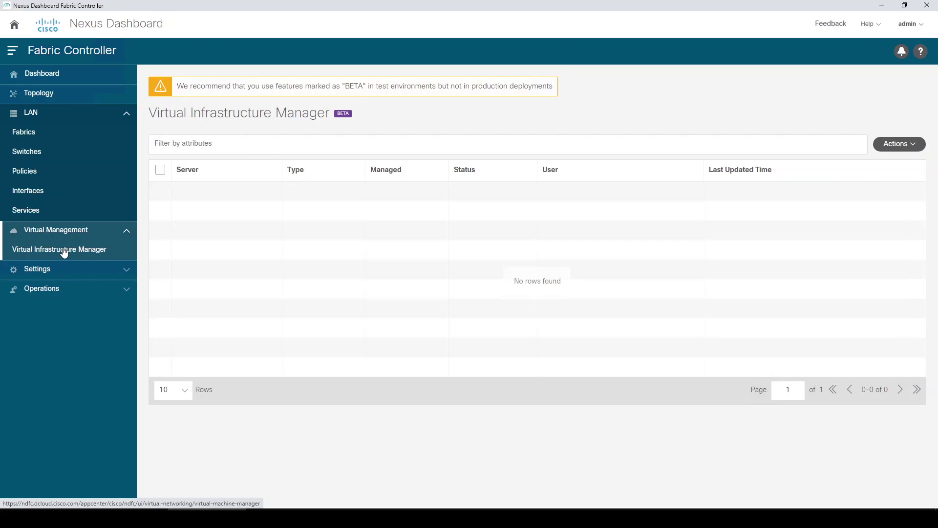
- Under Settings, review Server Settings and Feature Management, then go to LAN Credentials Management
{"action": "left_click", "coordinate": [65, 272]}
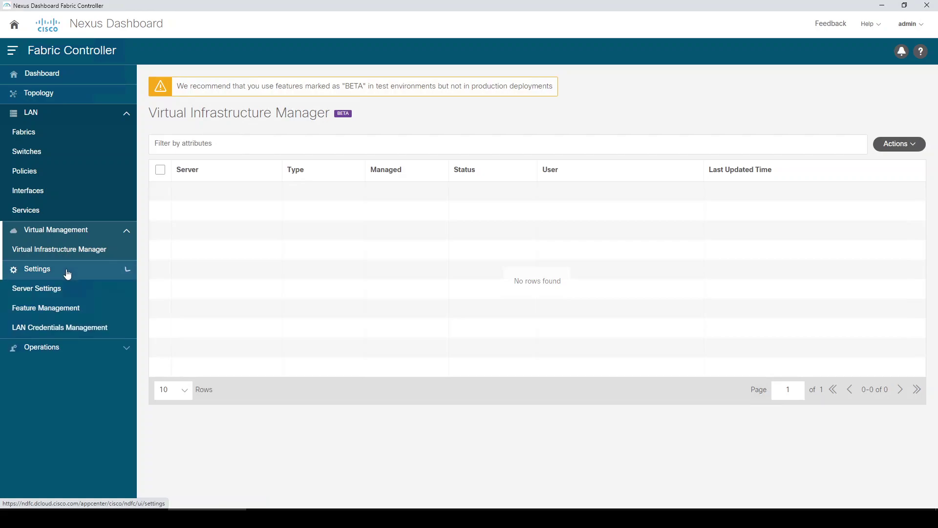
{"action": "left_click", "coordinate": [43, 292]}
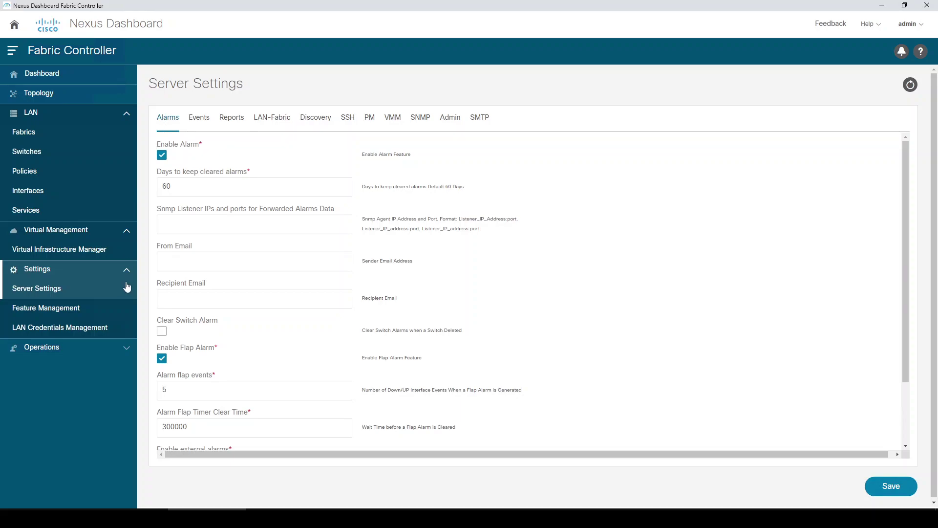
{"action": "left_click", "coordinate": [50, 316]}
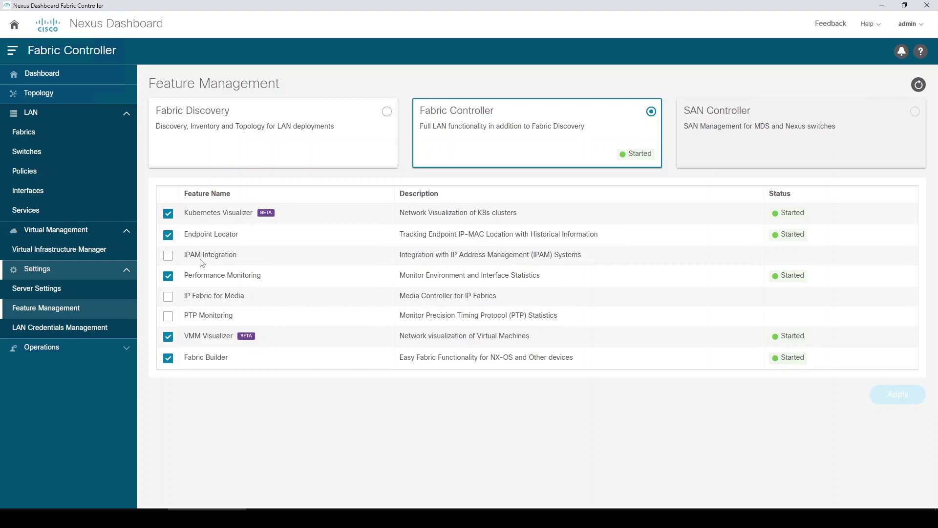
{"action": "left_click", "coordinate": [54, 331]}
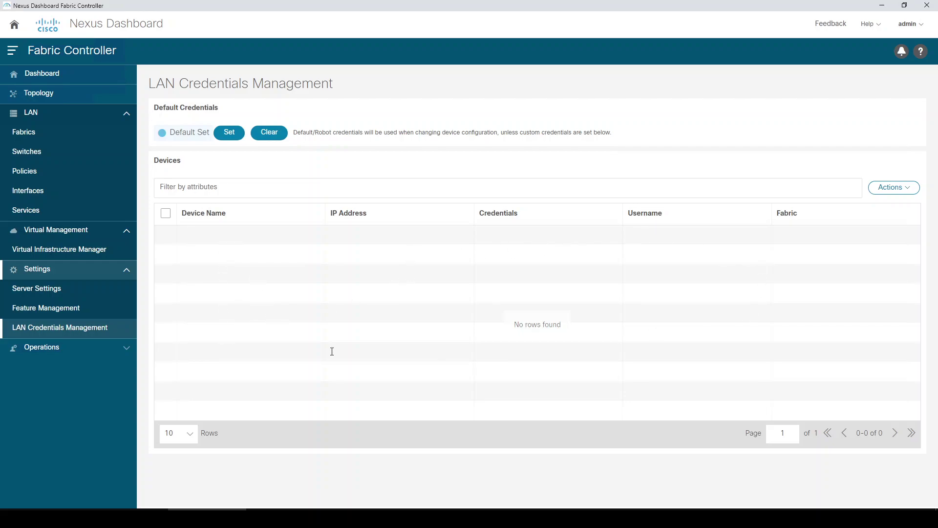
- Check the LAN Credentials Management Actions menu, then collapse the Settings group
{"action": "left_click", "coordinate": [908, 194]}
{"action": "left_click", "coordinate": [123, 272]}
- Expand Operations, look at Event Analytics, then go to the Image Management overview
{"action": "left_click", "coordinate": [123, 235]}
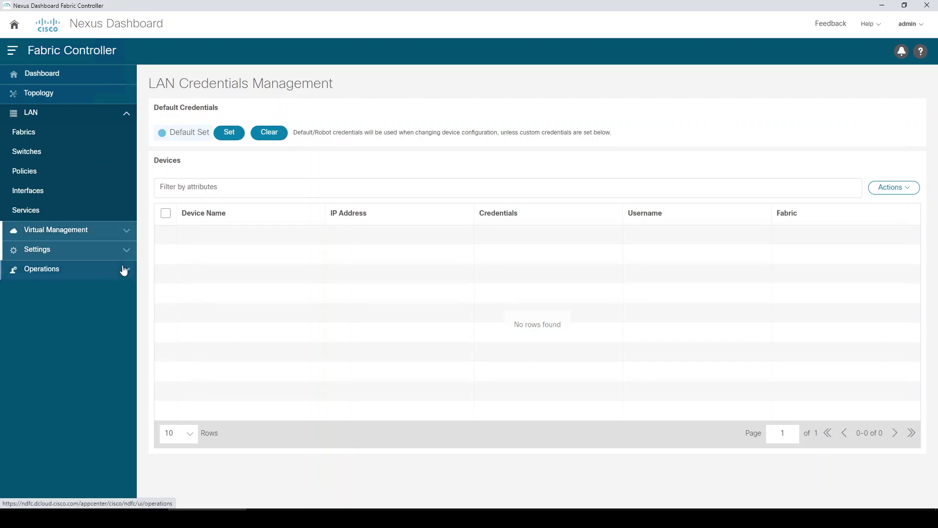
{"action": "left_click", "coordinate": [124, 270]}
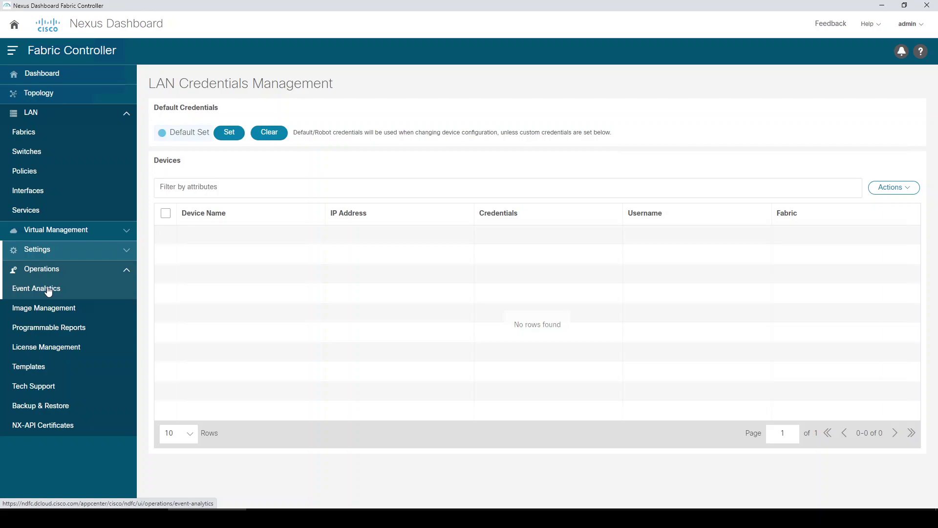
{"action": "left_click", "coordinate": [69, 290]}
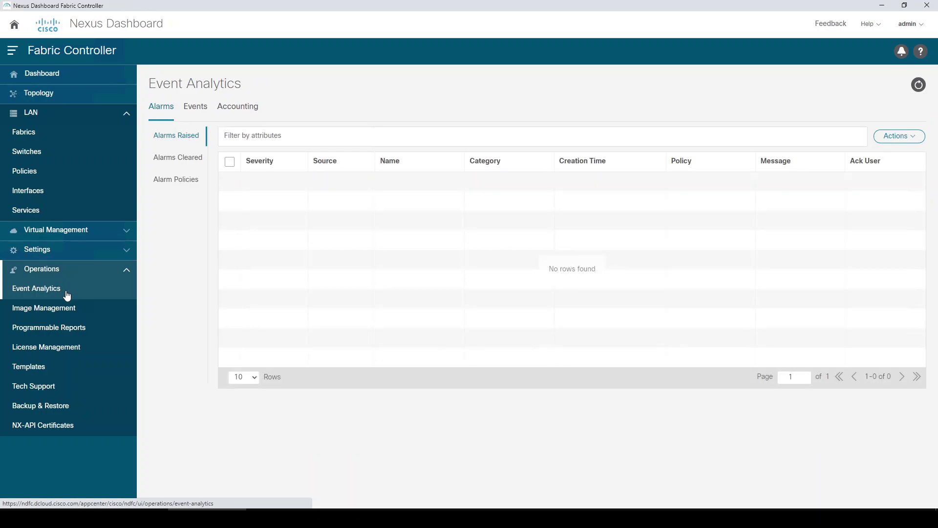
{"action": "left_click", "coordinate": [49, 311]}
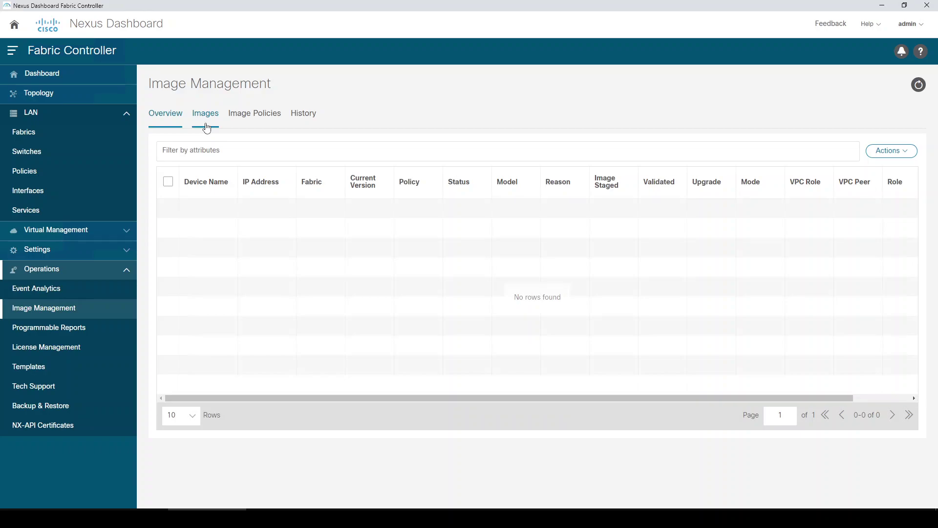
{"action": "left_click", "coordinate": [886, 152]}
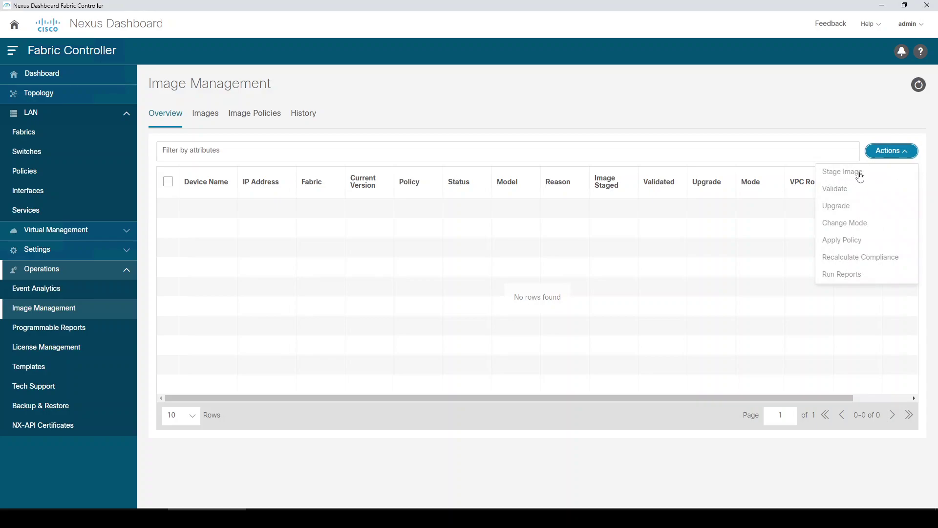
{"action": "left_click", "coordinate": [203, 118]}
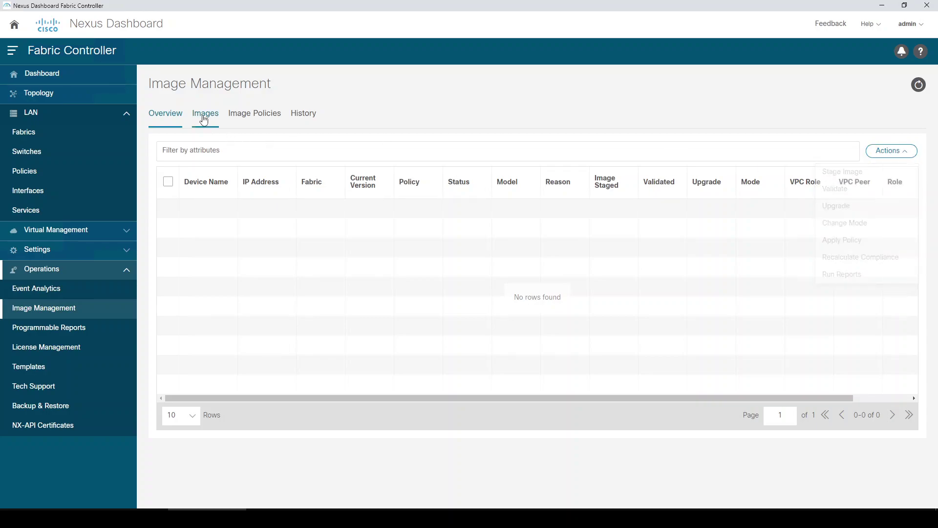
{"action": "left_click", "coordinate": [901, 163]}
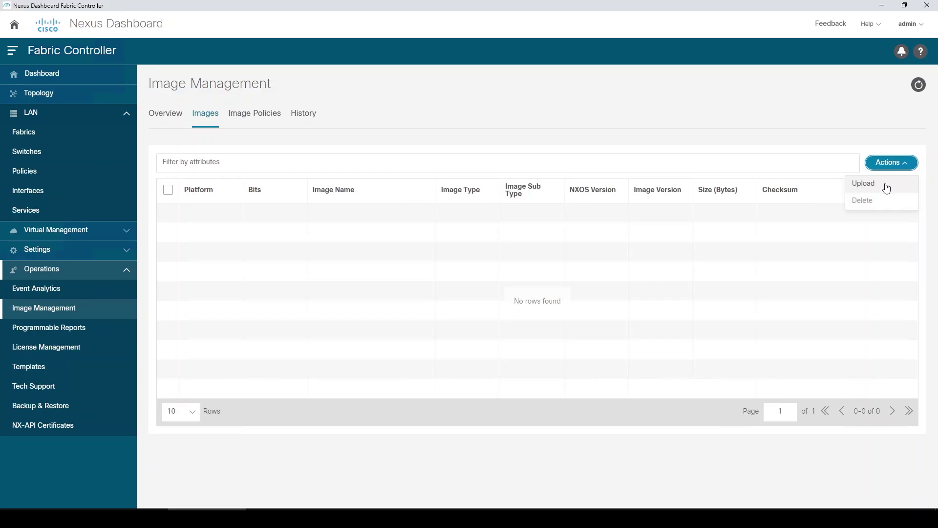
{"action": "left_click", "coordinate": [154, 119]}
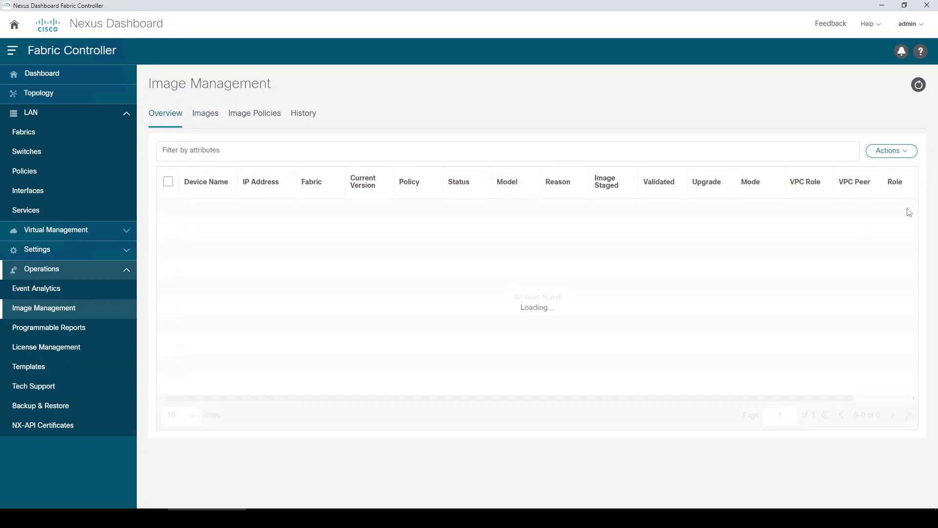
{"action": "left_click", "coordinate": [900, 160]}
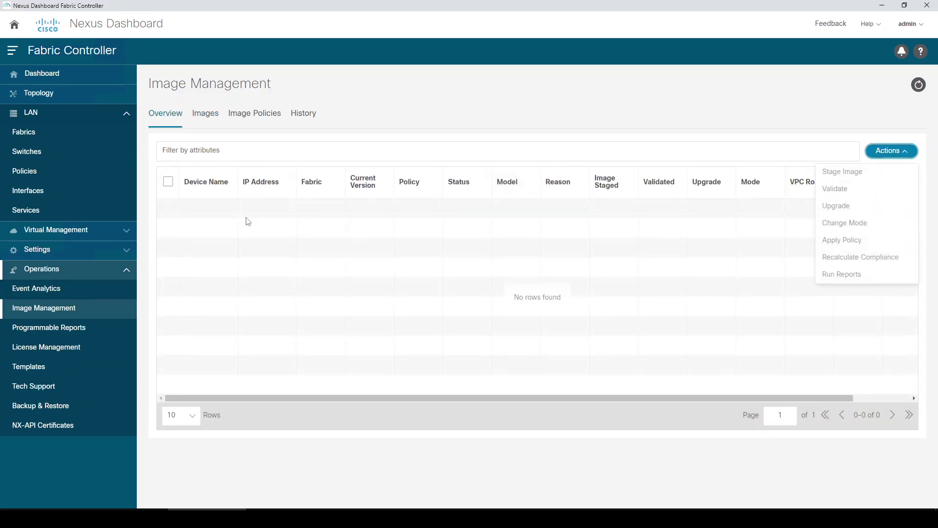
{"action": "left_click", "coordinate": [381, 109]}
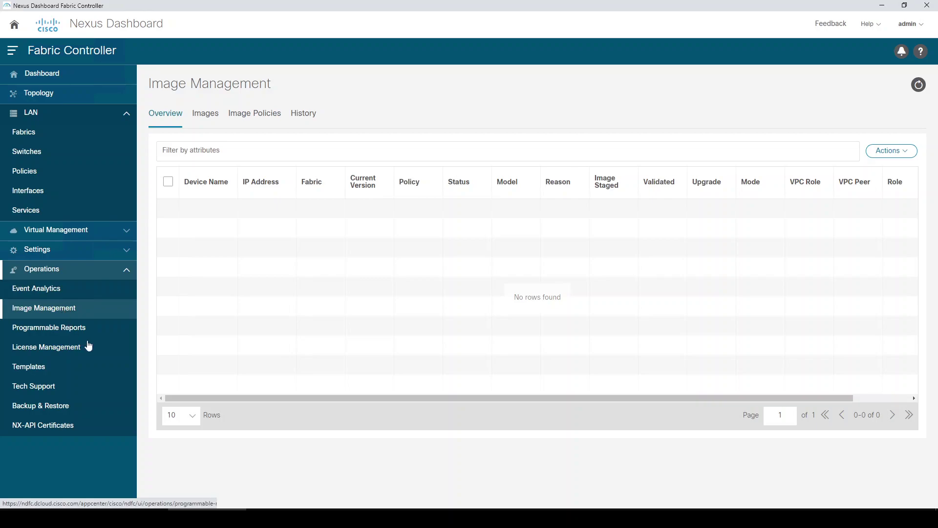
- Browse the License Management and Tech Support pages, ending on the Templates page
{"action": "left_click", "coordinate": [66, 353]}
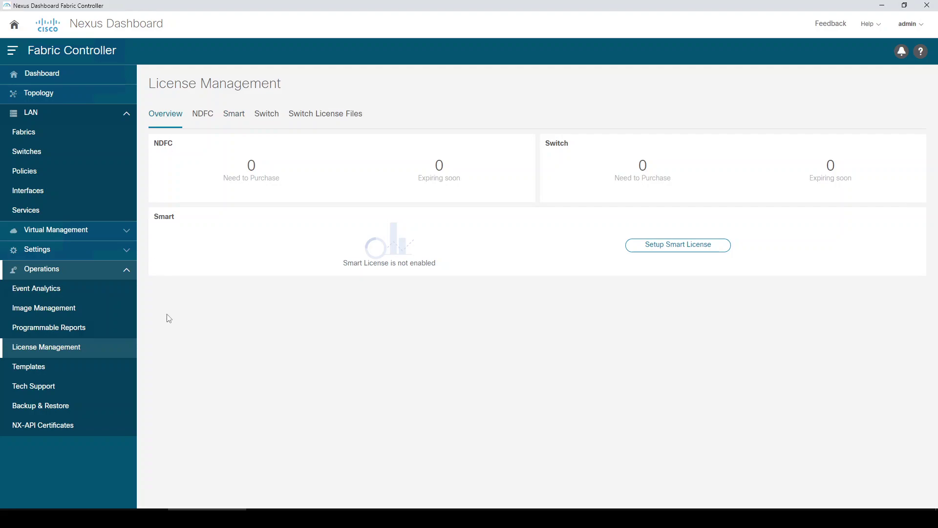
{"action": "left_click", "coordinate": [35, 389]}
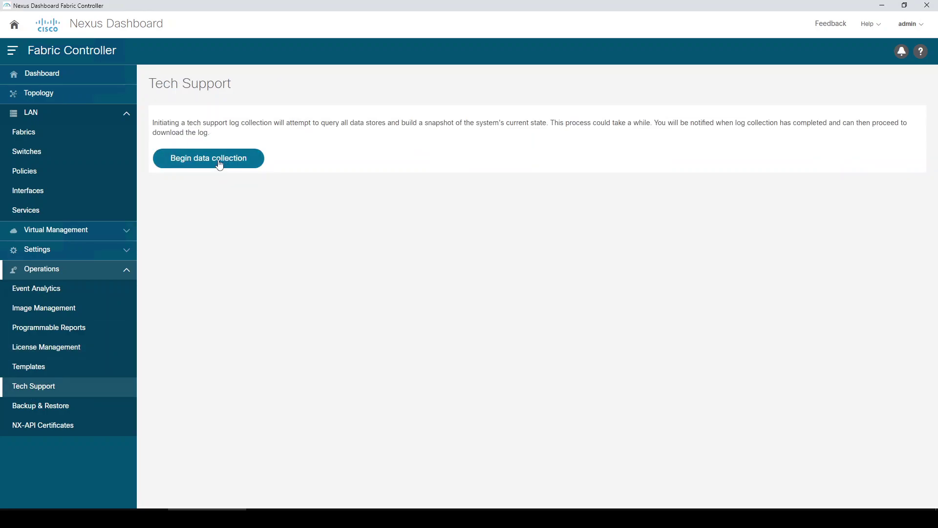
{"action": "left_click", "coordinate": [67, 413]}
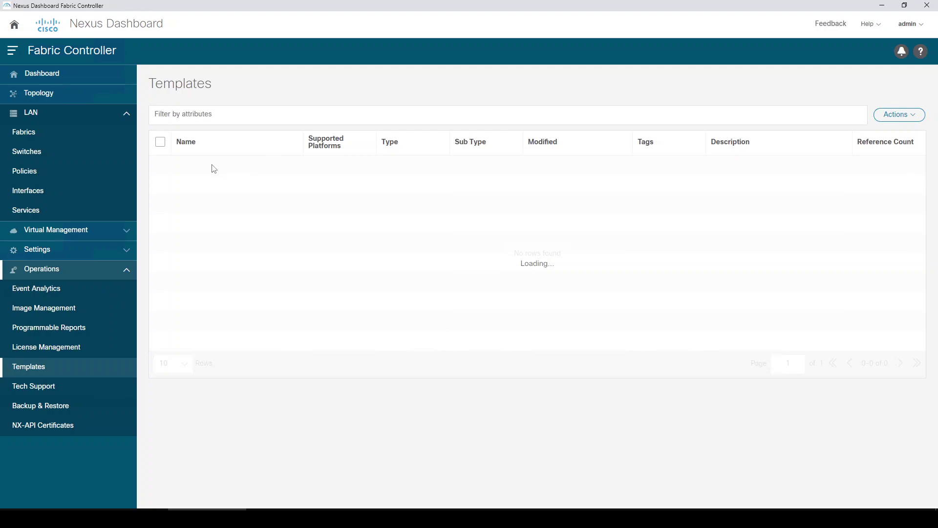
- Look over the Easy_Fabric template, then view Programmable Reports and collapse the Operations group
{"action": "left_click", "coordinate": [36, 139]}
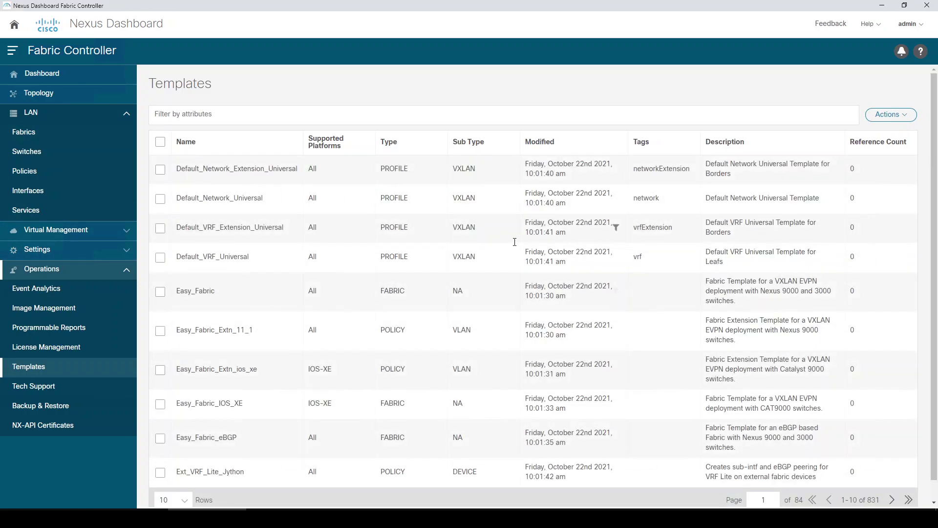
{"action": "left_click_drag", "start_coordinate": [184, 293], "coordinate": [224, 295]}
{"action": "left_click", "coordinate": [211, 307]}
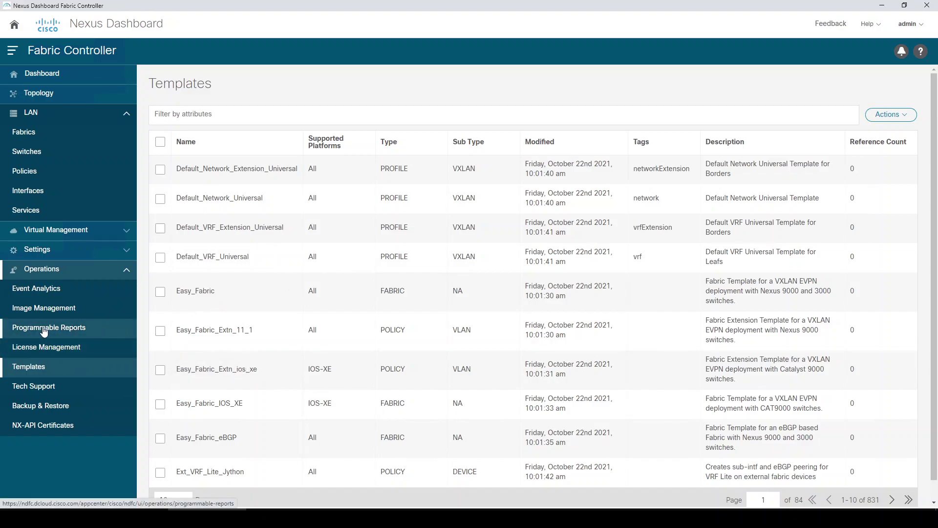
{"action": "left_click", "coordinate": [44, 329]}
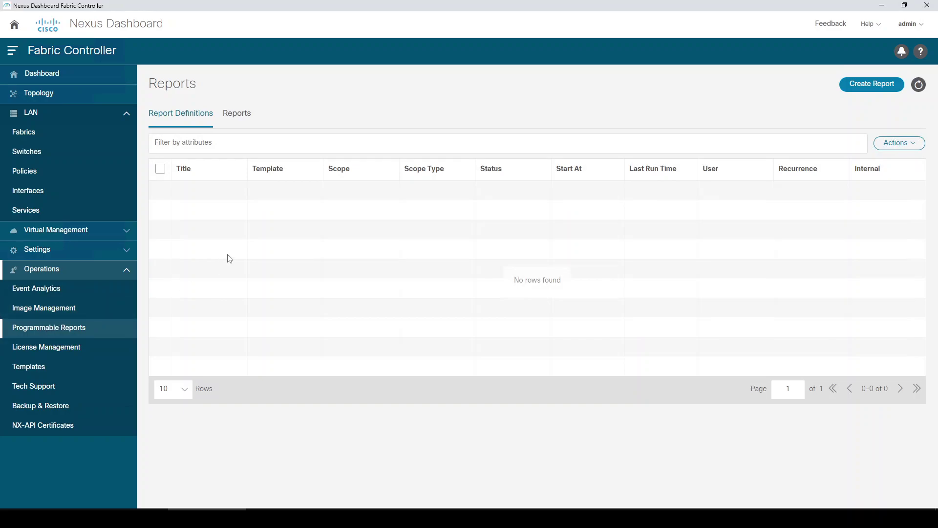
{"action": "left_click", "coordinate": [125, 275]}
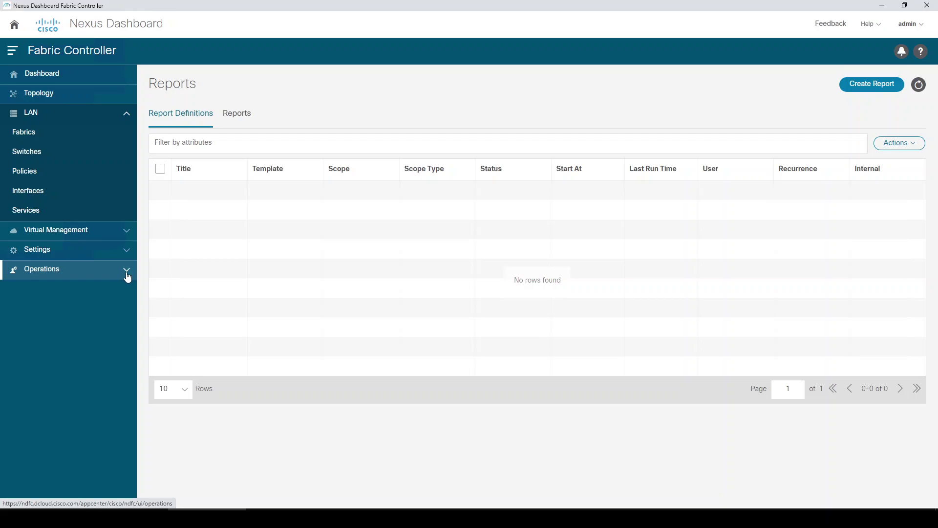
- Return to the empty LAN Fabrics list and bring up its fabric actions
{"action": "left_click", "coordinate": [42, 131]}
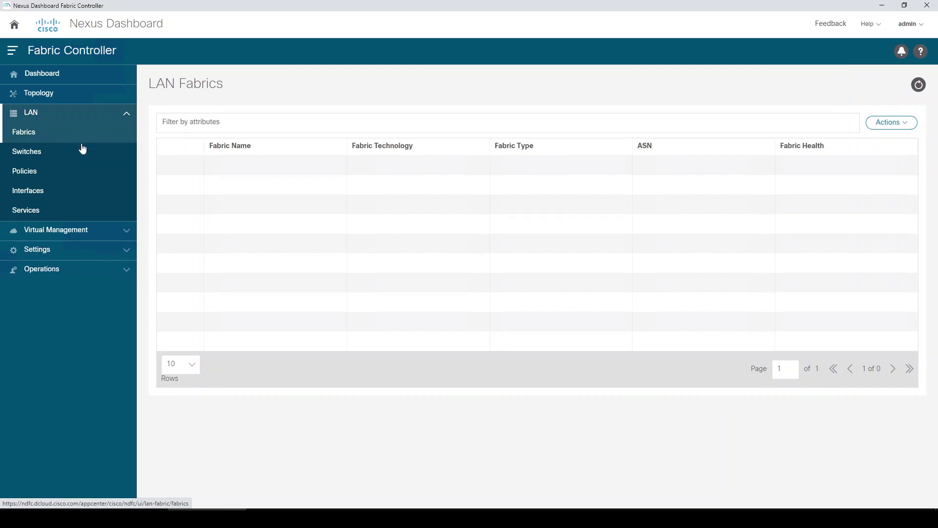
{"action": "left_click", "coordinate": [883, 131]}
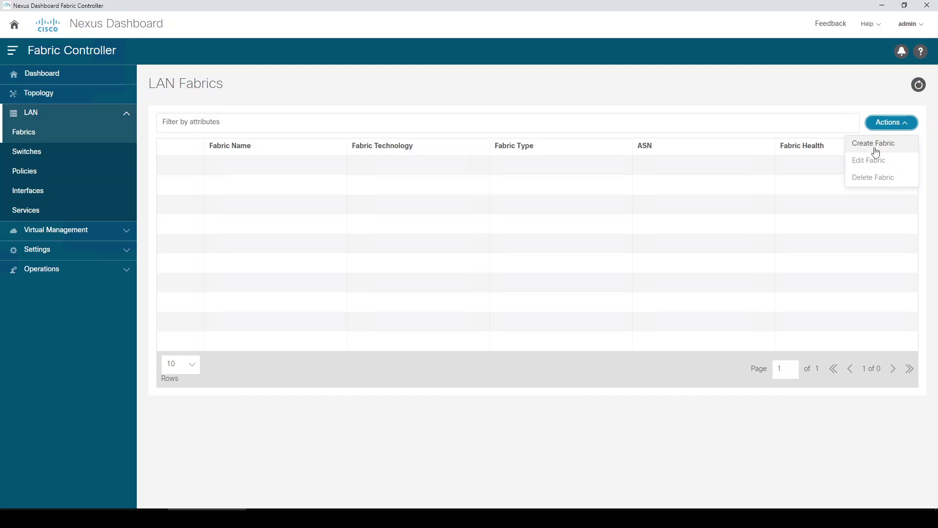
- Start a new fabric and name it Brownfield
{"action": "left_click", "coordinate": [875, 153]}
{"action": "left_click", "coordinate": [462, 217]}
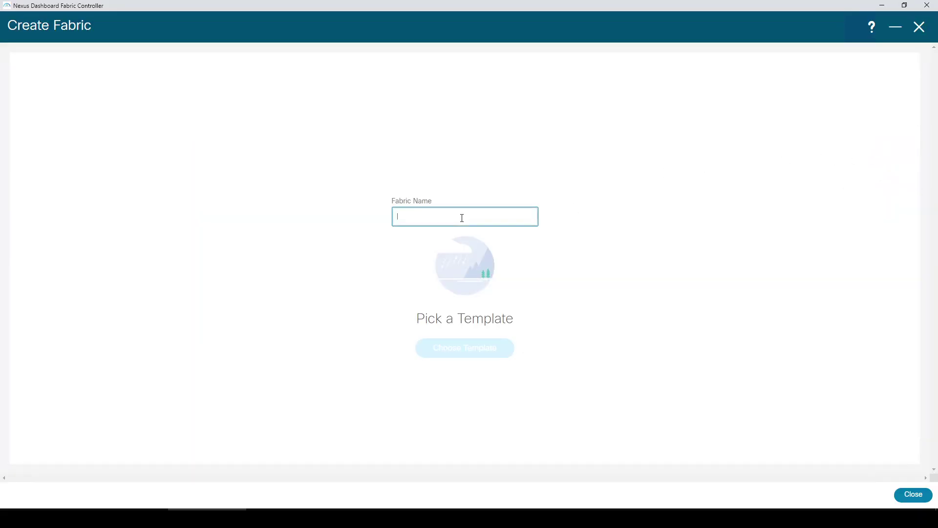
{"action": "type", "text": "brown"}
{"action": "key", "text": "BackSpace"}
{"action": "key", "text": "BackSpace"}
{"action": "key", "text": "BackSpace"}
{"action": "type", "text": "Brownfield"}
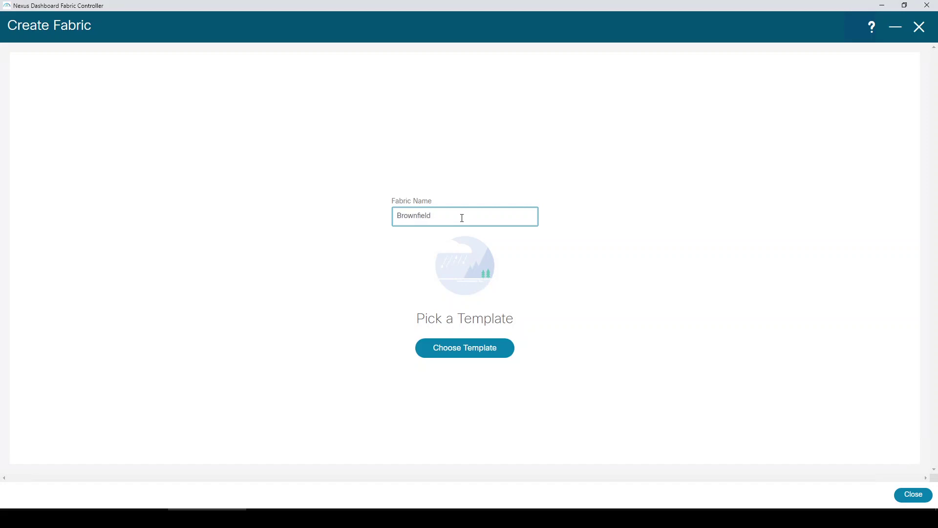
- Select Easy_Fabric as the fabric's template
{"action": "left_click", "coordinate": [469, 350]}
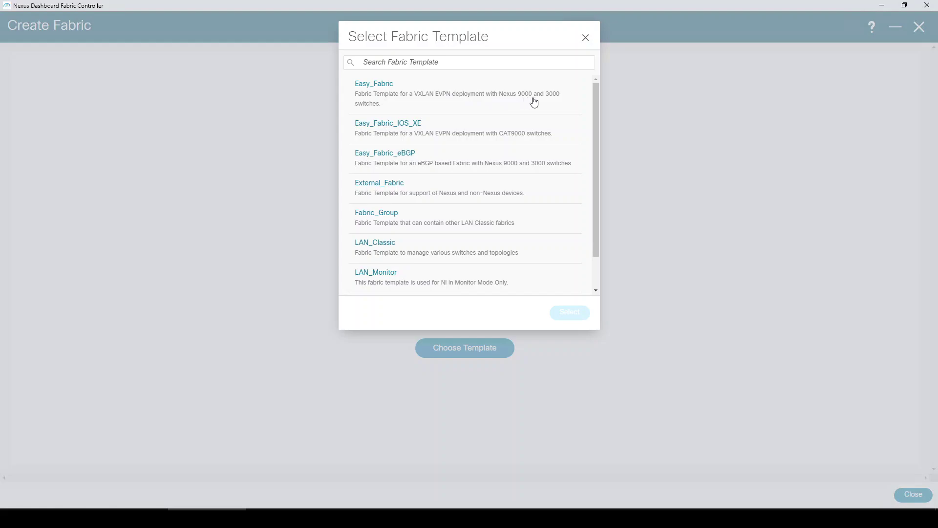
{"action": "left_click", "coordinate": [467, 101]}
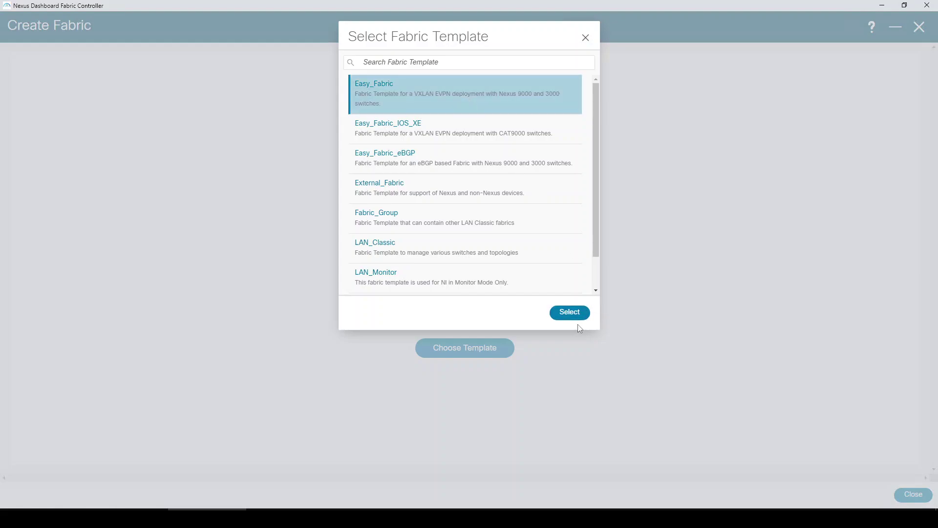
{"action": "scroll", "coordinate": [511, 257], "scroll_direction": "down", "scroll_amount": 1}
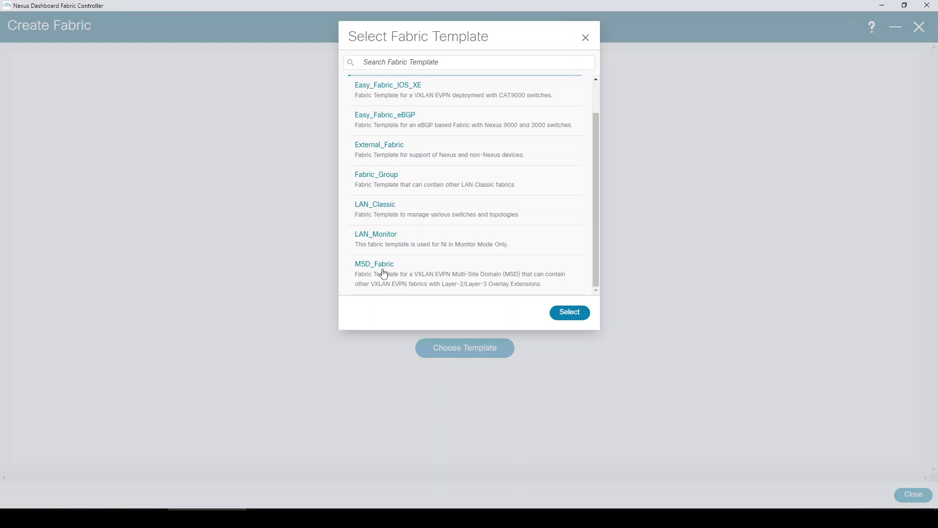
{"action": "left_click", "coordinate": [577, 315]}
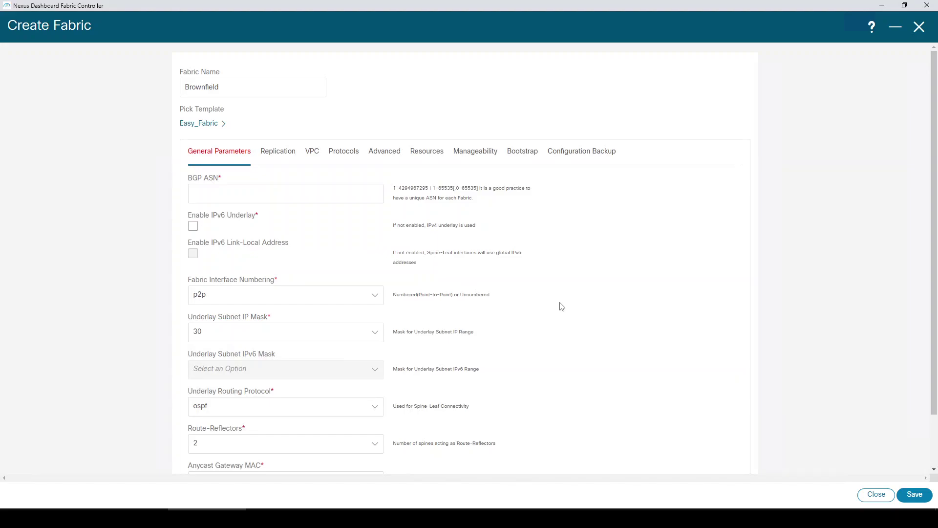
- Set BGP ASN to 65002 and view the Multicast replication settings (239.1.1.0/25)
{"action": "left_click", "coordinate": [290, 86]}
{"action": "left_click", "coordinate": [254, 193]}
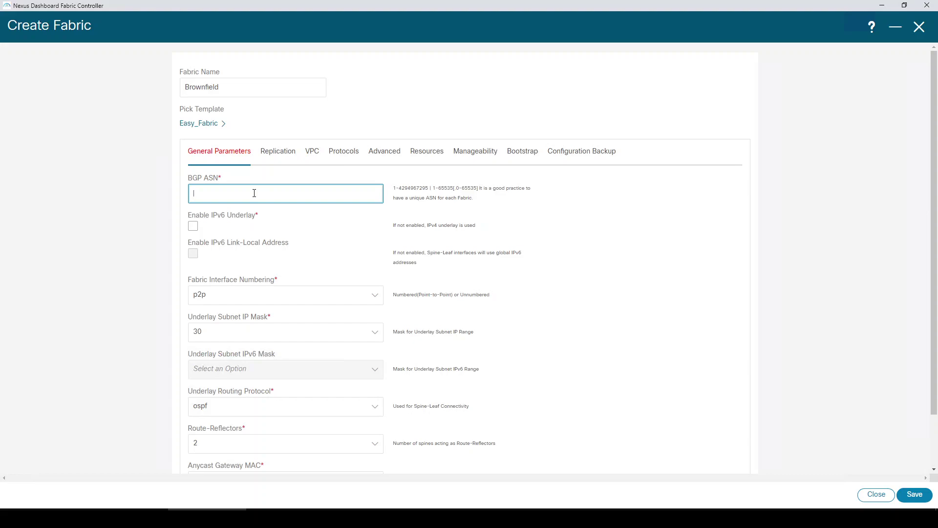
{"action": "type", "text": "65002"}
{"action": "scroll", "coordinate": [273, 231], "scroll_direction": "down", "scroll_amount": 2}
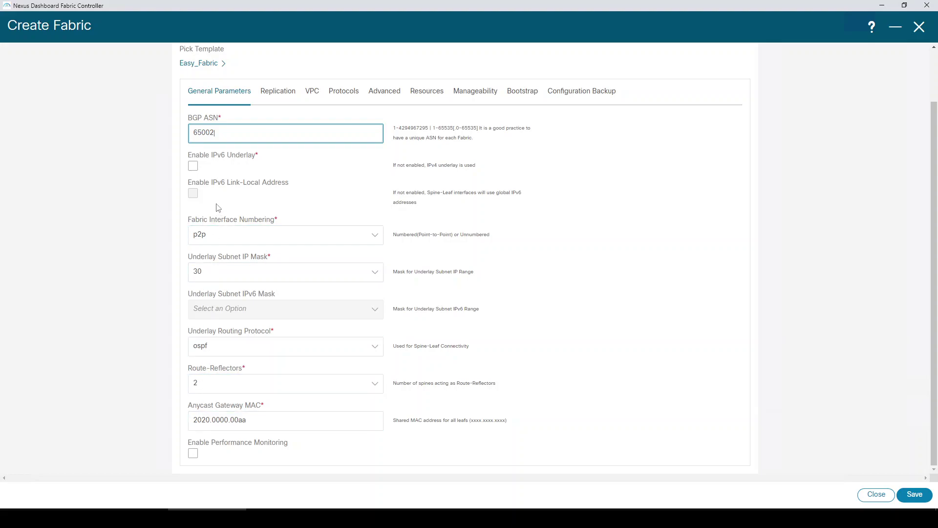
{"action": "left_click", "coordinate": [283, 99]}
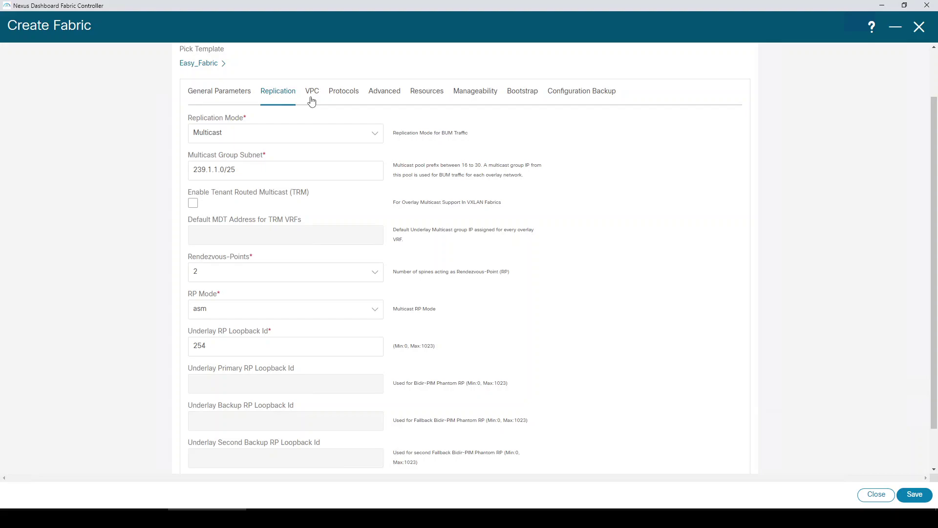
- Review the General Parameters and the Protocols tab's OSPF Area Id without changing anything
{"action": "left_click", "coordinate": [237, 101]}
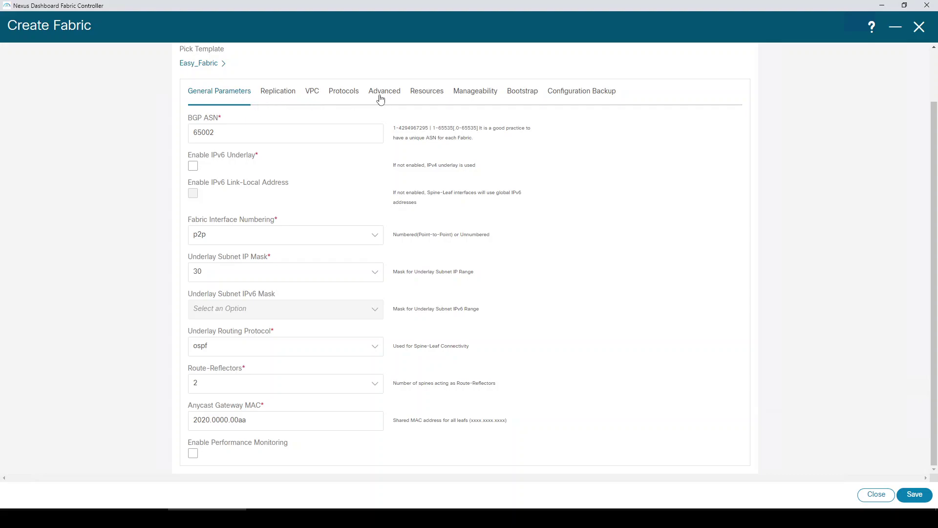
{"action": "left_click", "coordinate": [344, 99]}
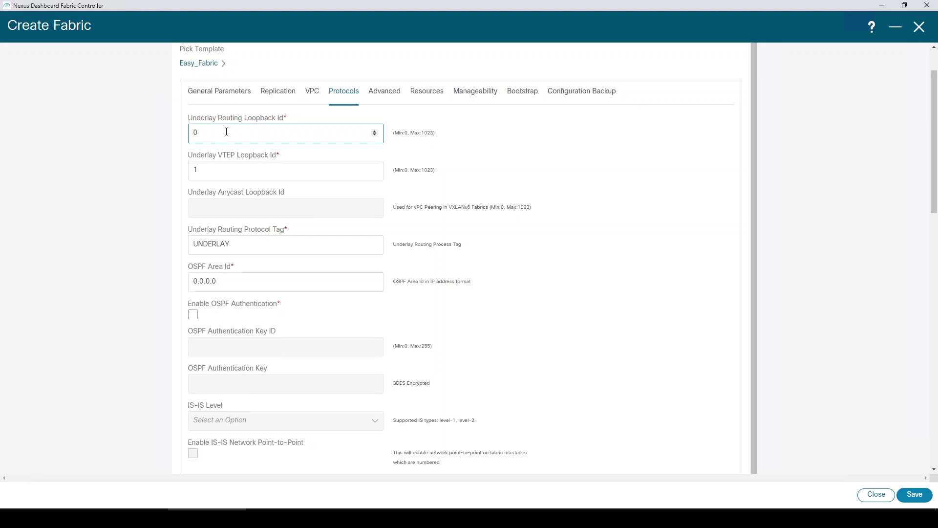
{"action": "left_click", "coordinate": [224, 280]}
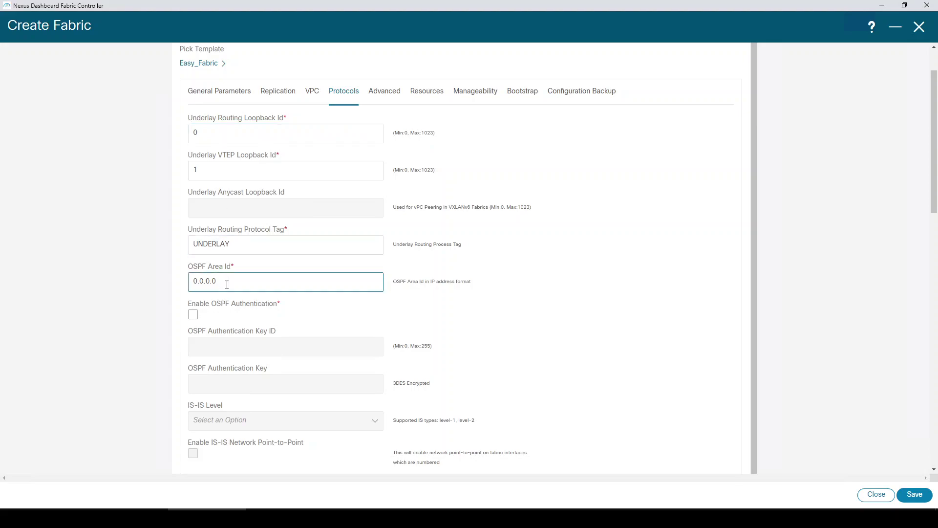
{"action": "scroll", "coordinate": [227, 284], "scroll_direction": "down", "scroll_amount": 2}
{"action": "scroll", "coordinate": [230, 293], "scroll_direction": "up", "scroll_amount": 2}
{"action": "left_click", "coordinate": [384, 120]}
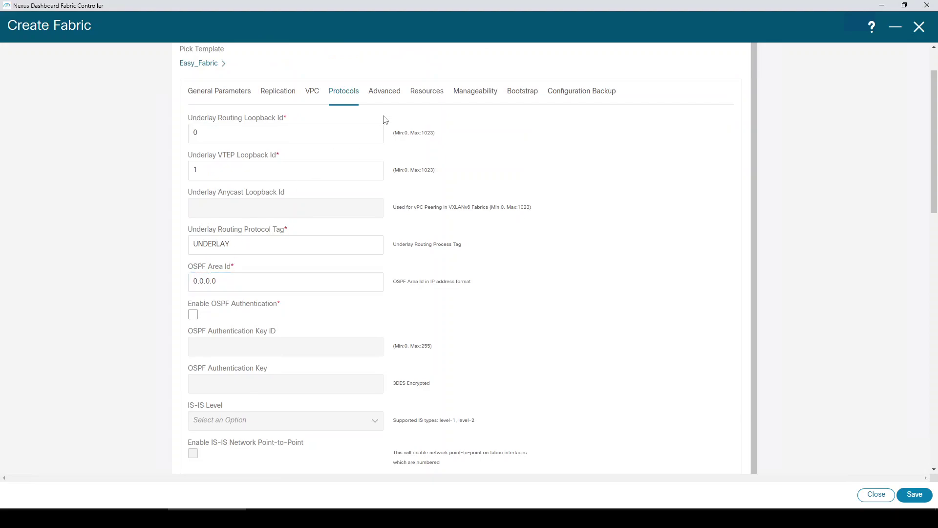
- Review the Advanced settings, leaving Site Id at 65002, and scroll through the options
{"action": "left_click", "coordinate": [386, 93]}
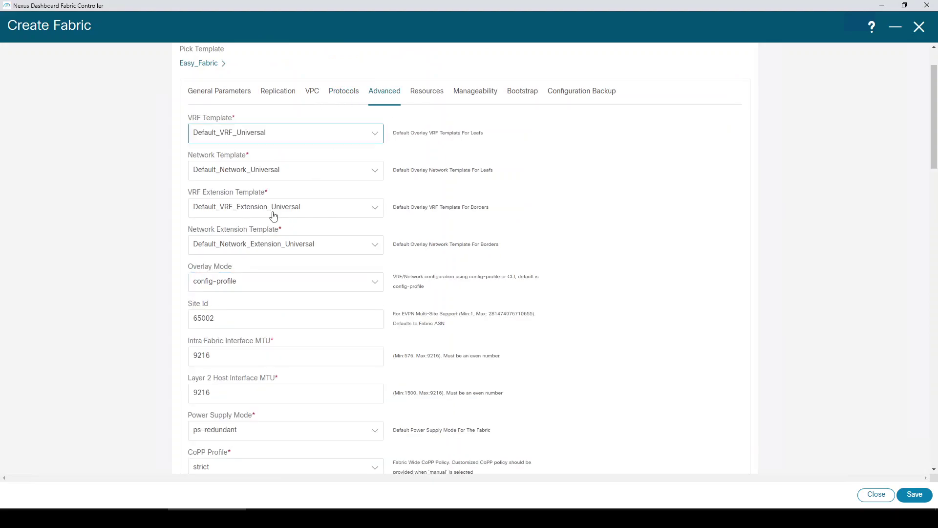
{"action": "left_click", "coordinate": [195, 318]}
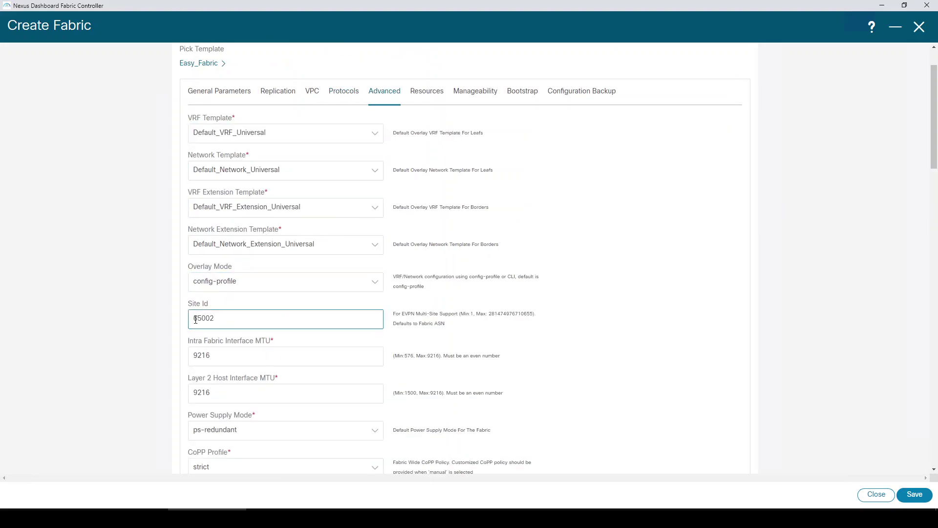
{"action": "left_click_drag", "start_coordinate": [196, 319], "coordinate": [216, 318]}
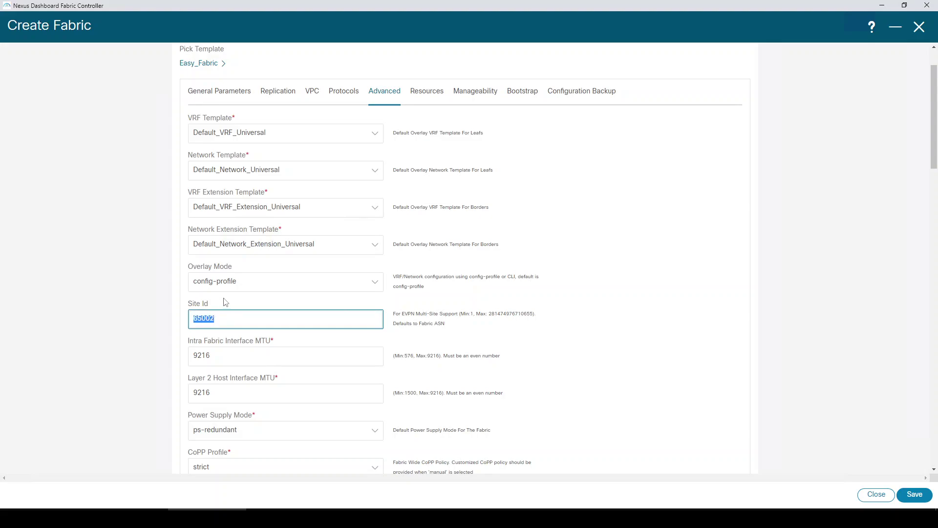
{"action": "left_click", "coordinate": [226, 301]}
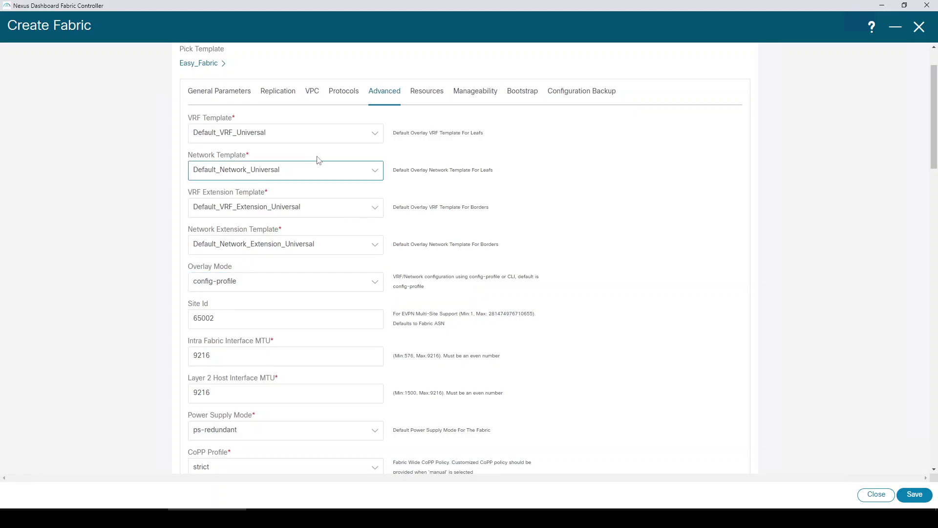
{"action": "scroll", "coordinate": [295, 247], "scroll_direction": "down", "scroll_amount": 2}
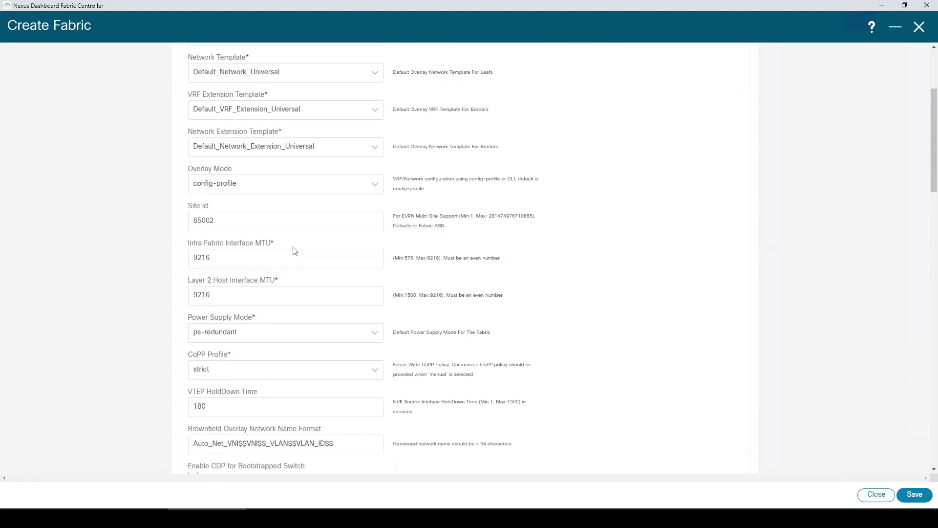
{"action": "scroll", "coordinate": [295, 250], "scroll_direction": "down", "scroll_amount": 15}
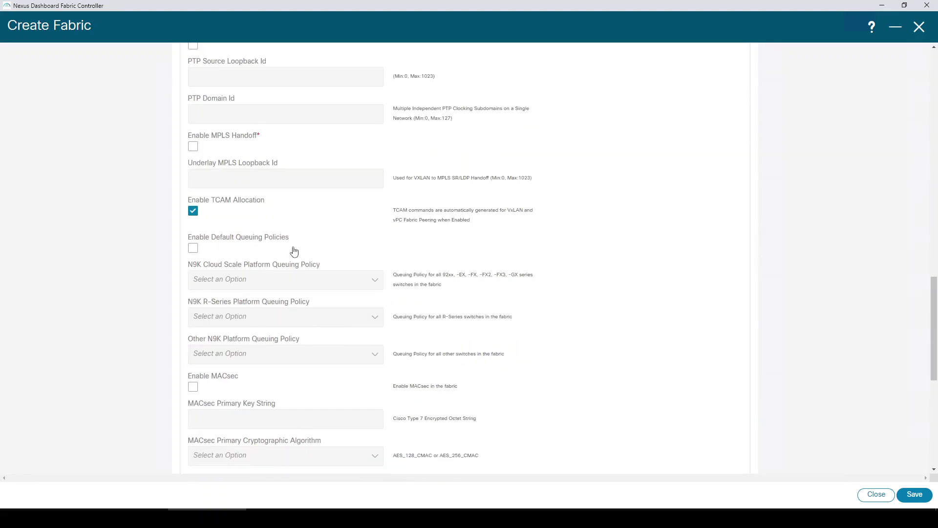
{"action": "scroll", "coordinate": [294, 252], "scroll_direction": "down", "scroll_amount": 7}
{"action": "scroll", "coordinate": [295, 250], "scroll_direction": "up", "scroll_amount": 10}
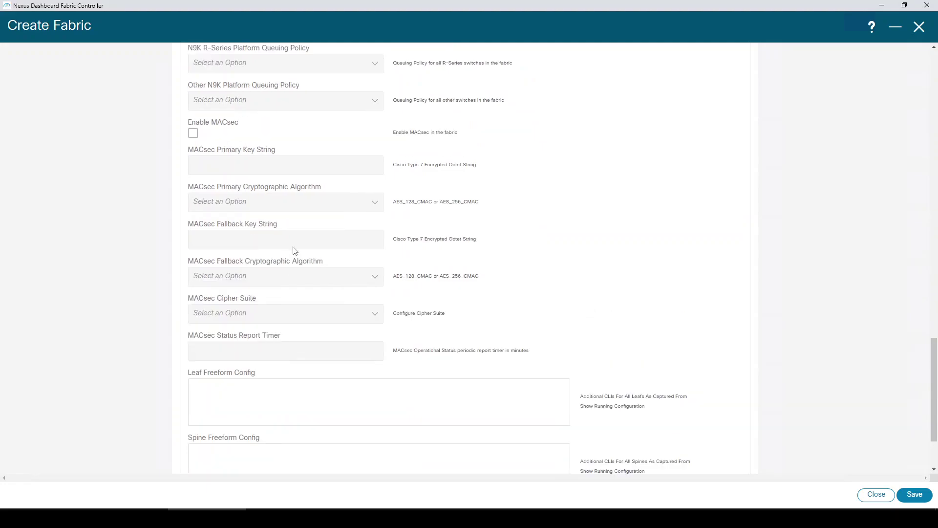
{"action": "scroll", "coordinate": [295, 251], "scroll_direction": "up", "scroll_amount": 1}
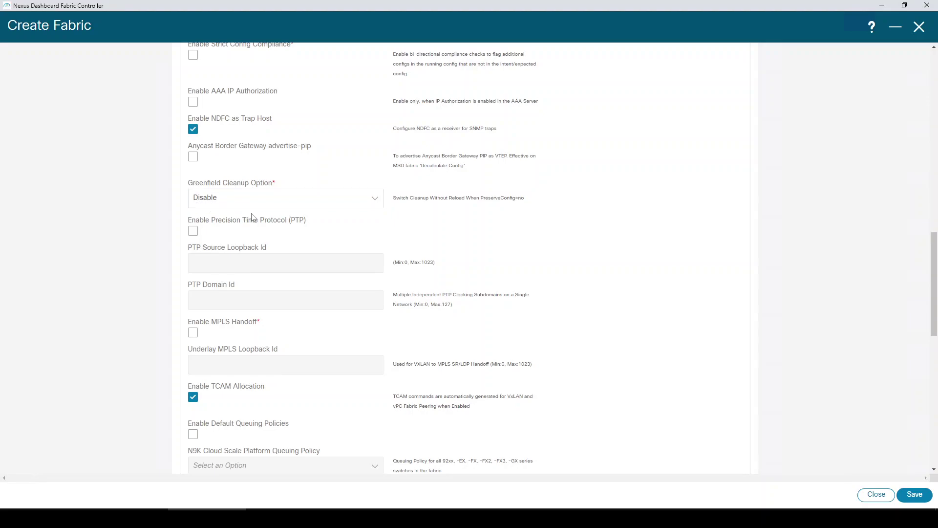
{"action": "scroll", "coordinate": [251, 215], "scroll_direction": "up", "scroll_amount": 15}
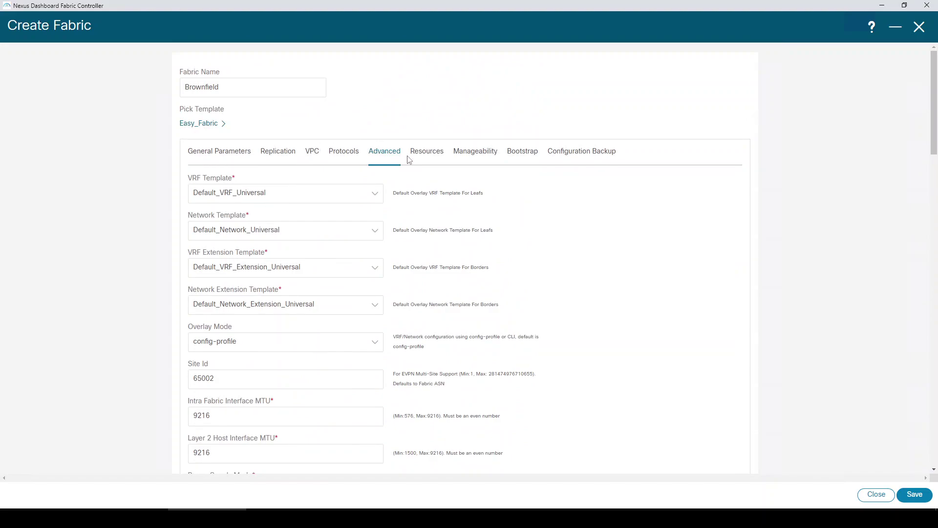
- Change Resources ranges to 20.2.0.0/22, 20.3.0.0/22, 20.254.254.0/24, 20.4.0.0/16, and VRF Lite 20.33.0.0/16
{"action": "left_click", "coordinate": [417, 155]}
{"action": "left_click_drag", "start_coordinate": [196, 229], "coordinate": [192, 230]}
{"action": "type", "text": "20.2.0.0/22"}
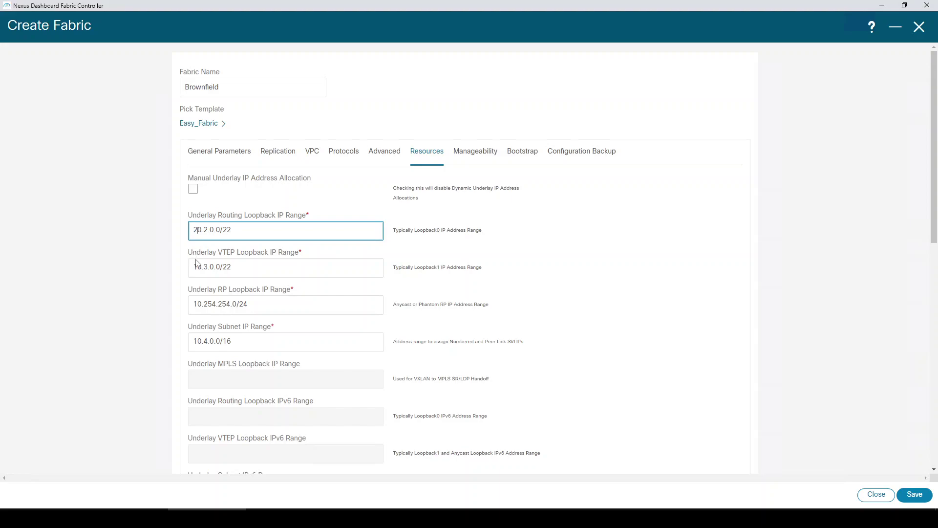
{"action": "left_click_drag", "start_coordinate": [197, 267], "coordinate": [192, 267]}
{"action": "type", "text": "2"}
{"action": "left_click_drag", "start_coordinate": [197, 304], "coordinate": [192, 304]}
{"action": "type", "text": "2"}
{"action": "left_click_drag", "start_coordinate": [197, 342], "coordinate": [192, 341]}
{"action": "type", "text": "2"}
{"action": "scroll", "coordinate": [205, 322], "scroll_direction": "down", "scroll_amount": 10}
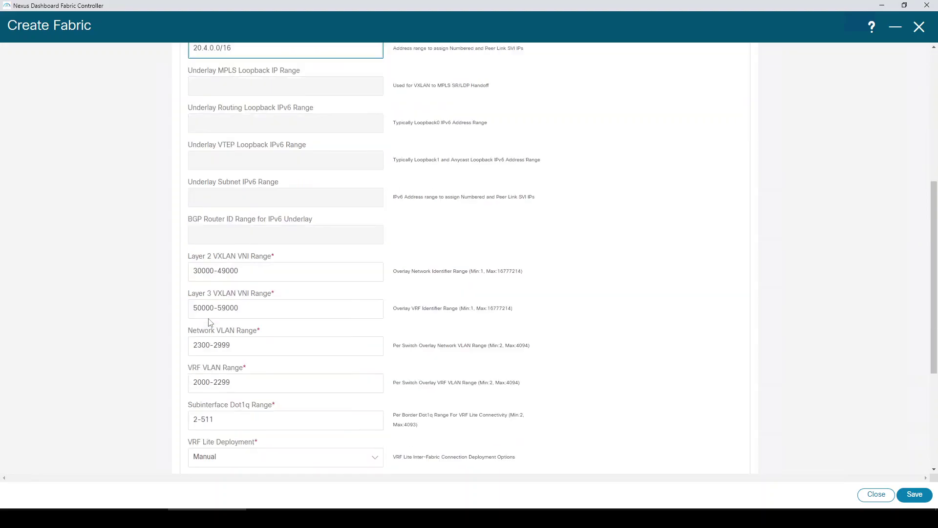
{"action": "left_click_drag", "start_coordinate": [197, 337], "coordinate": [192, 336]}
{"action": "type", "text": "20.33.0.0/16"}
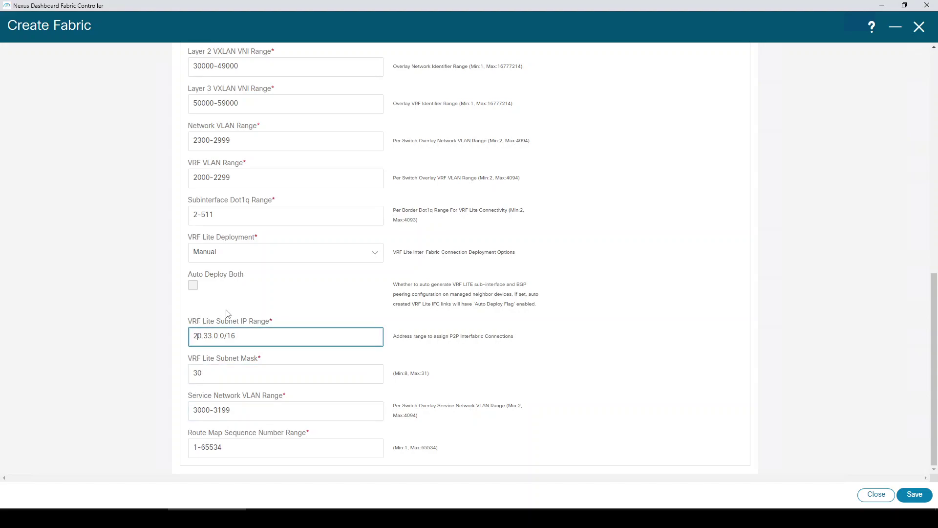
{"action": "scroll", "coordinate": [213, 296], "scroll_direction": "up", "scroll_amount": 10}
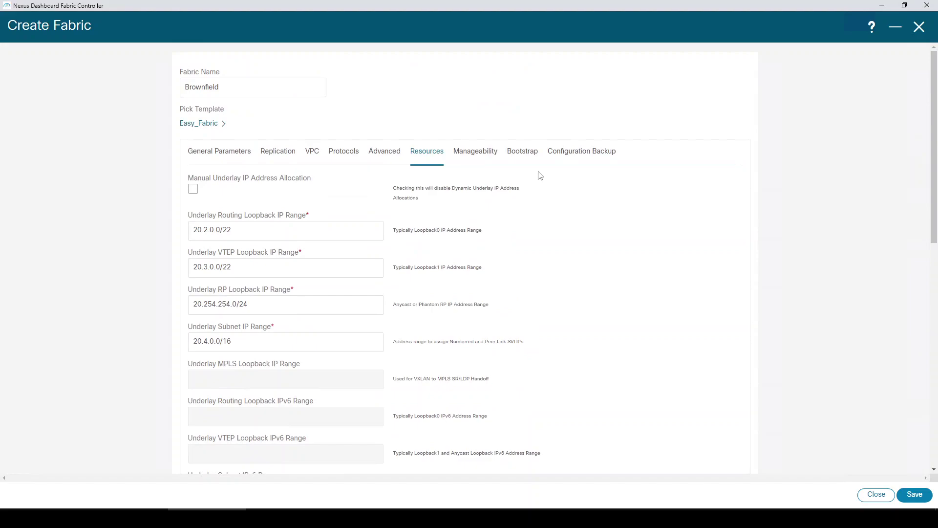
- Enable Hourly Fabric Backup and save the Brownfield fabric
{"action": "left_click", "coordinate": [566, 155]}
{"action": "left_click", "coordinate": [196, 191]}
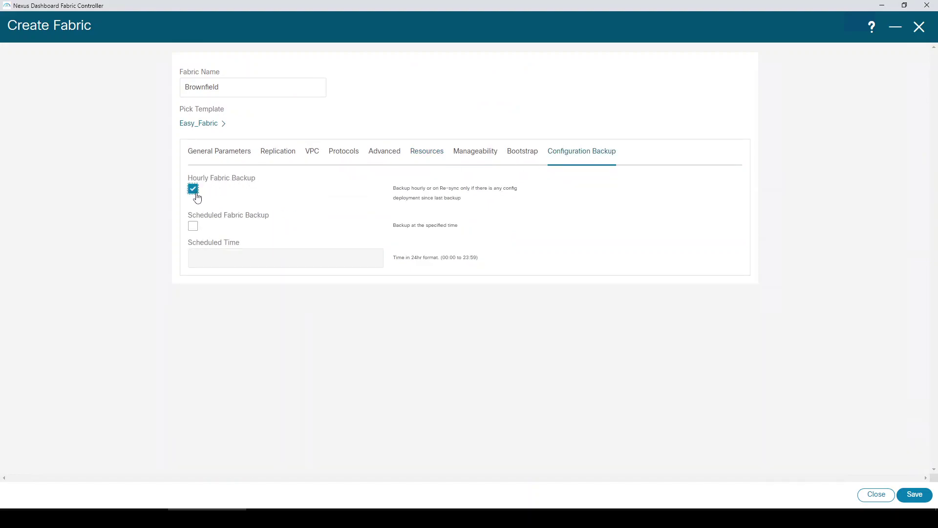
{"action": "left_click", "coordinate": [914, 496]}
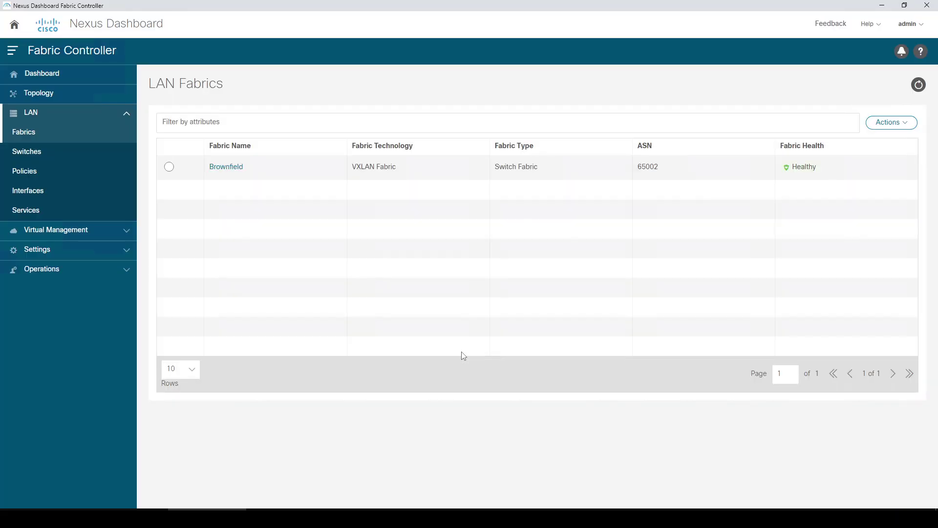
- Open Brownfield's Fabric Overview, go to its empty Switches list, and begin Add Switches
{"action": "left_click", "coordinate": [230, 169]}
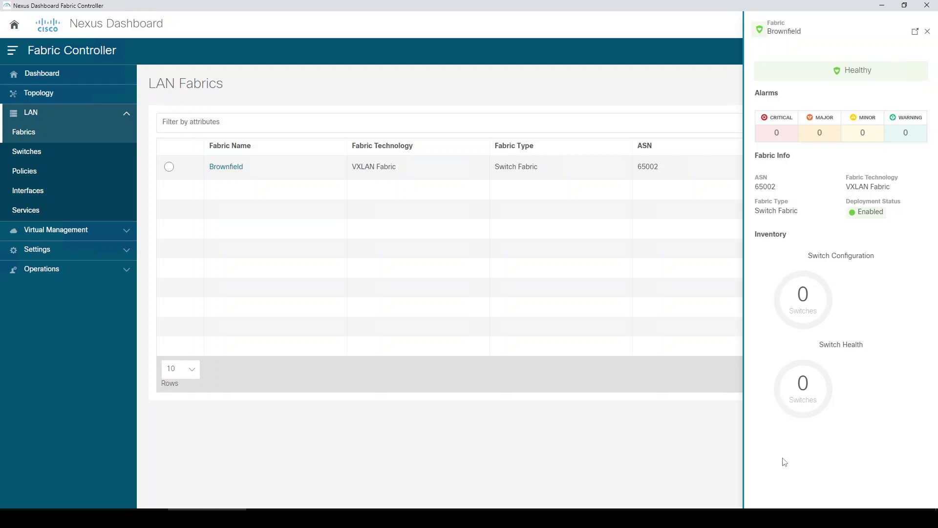
{"action": "left_click", "coordinate": [928, 33]}
{"action": "double_click", "coordinate": [239, 171]}
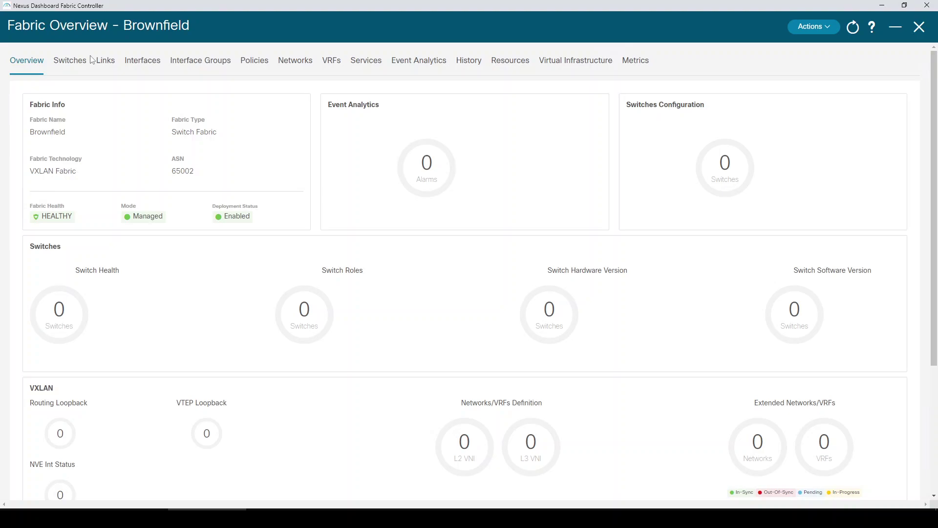
{"action": "left_click", "coordinate": [71, 61]}
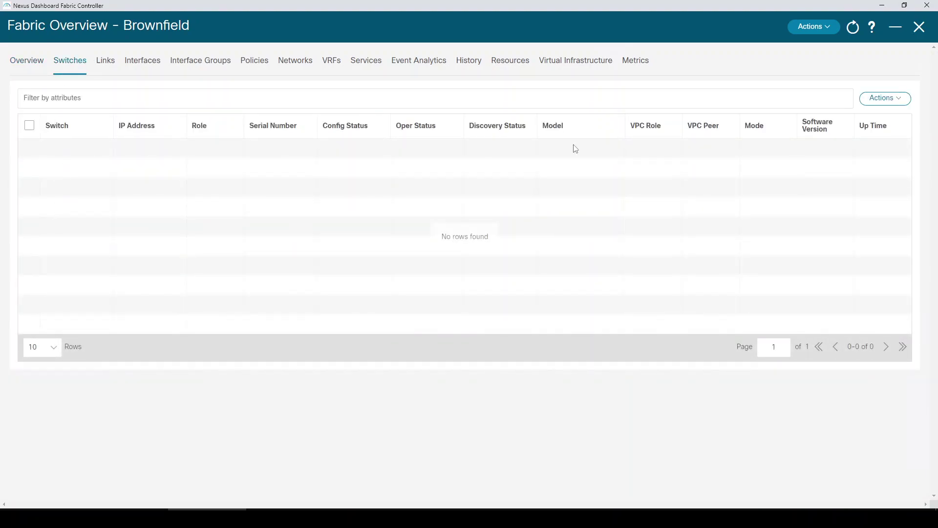
{"action": "left_click", "coordinate": [883, 99]}
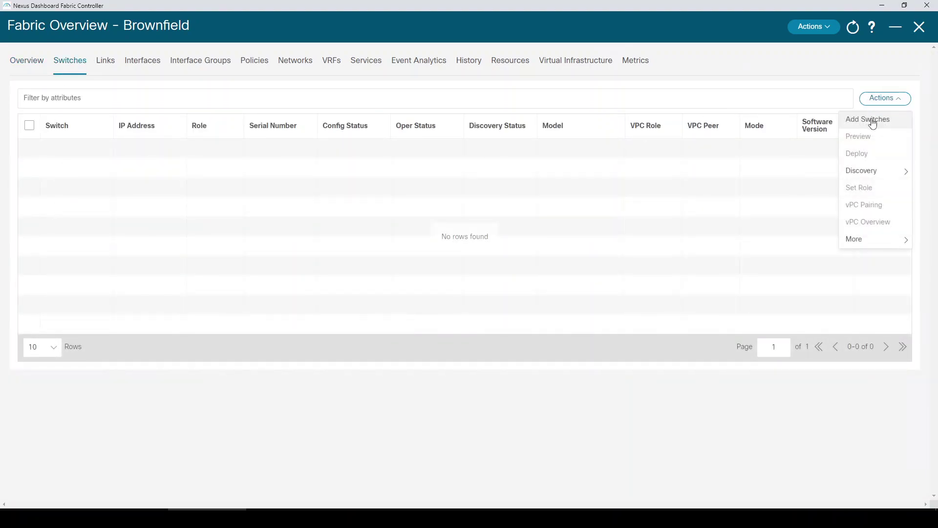
{"action": "left_click", "coordinate": [874, 120]}
- Discover switches from seed IP 198.18.4.201 using the switch username and password
{"action": "left_click", "coordinate": [289, 142]}
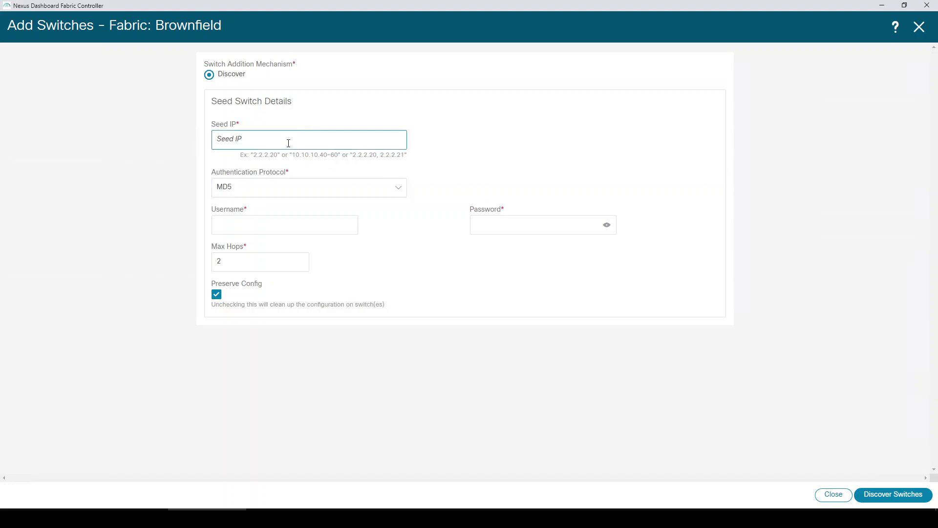
{"action": "type", "text": "19"}
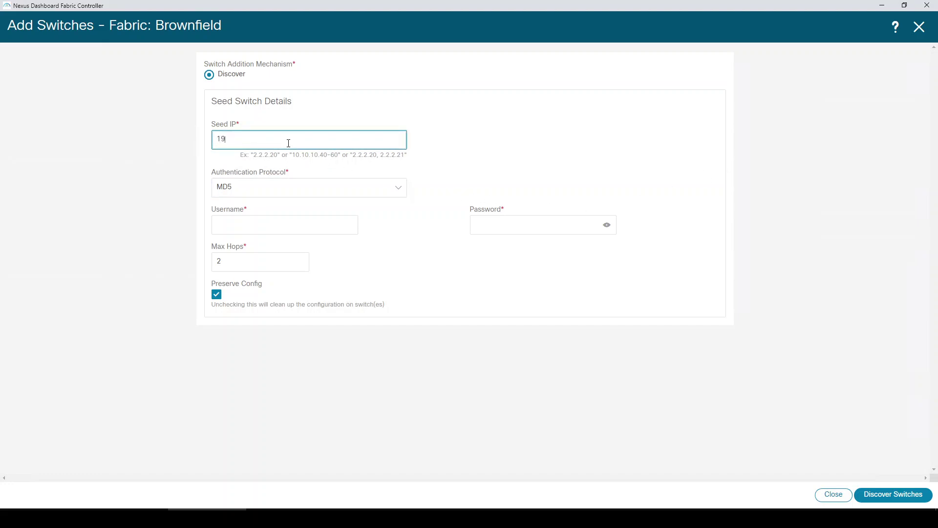
{"action": "type", "text": "8.18.4.201"}
{"action": "left_click", "coordinate": [287, 226]}
{"action": "type", "text": "admin"}
{"action": "key", "text": "Tab"}
{"action": "type", "text": "••••••••••"}
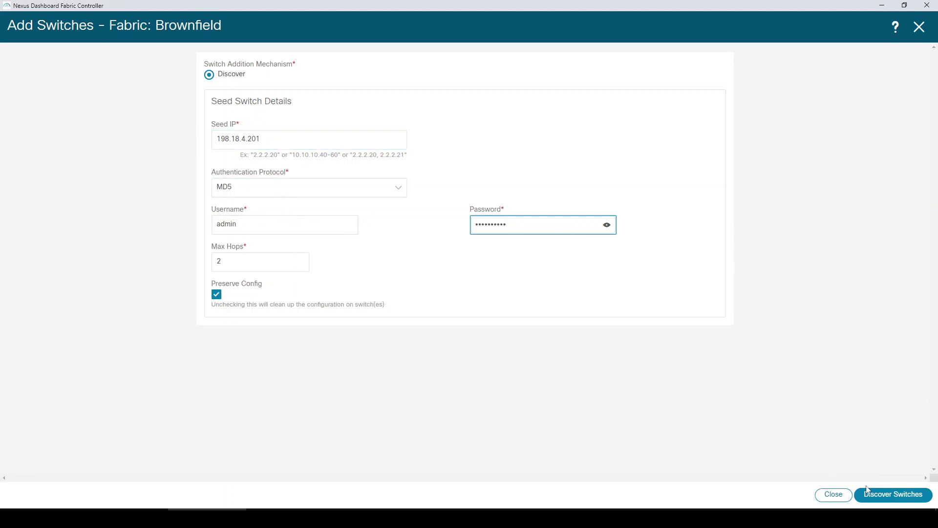
{"action": "left_click", "coordinate": [895, 495]}
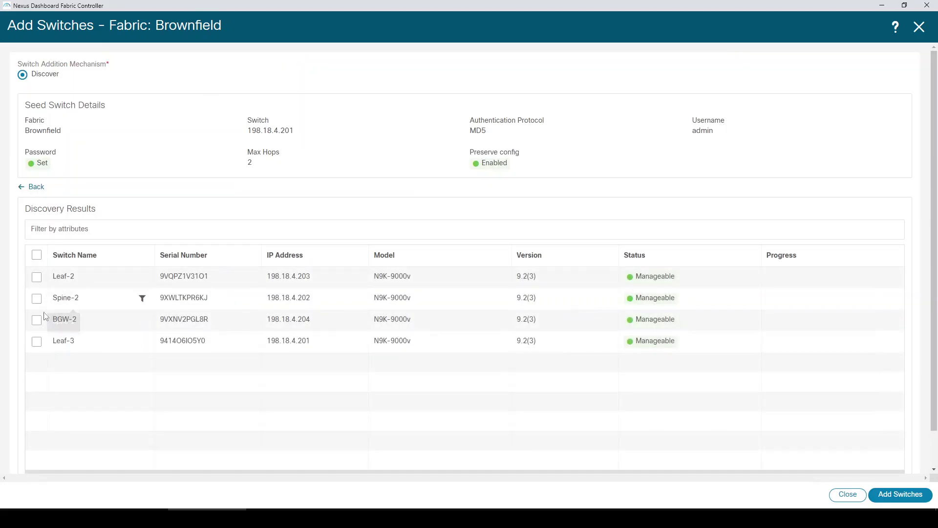
- Select all four discovered switches and add them to the Brownfield fabric
{"action": "left_click", "coordinate": [37, 256]}
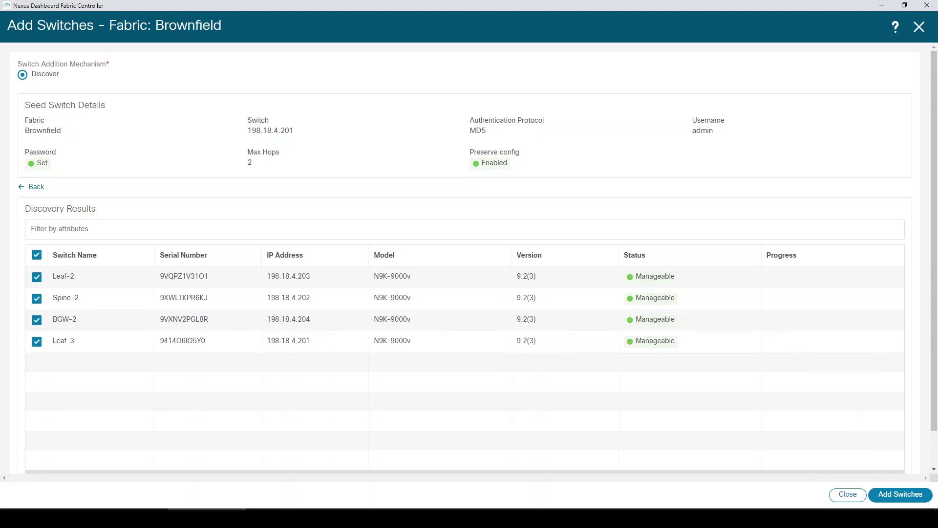
{"action": "left_click", "coordinate": [894, 496]}
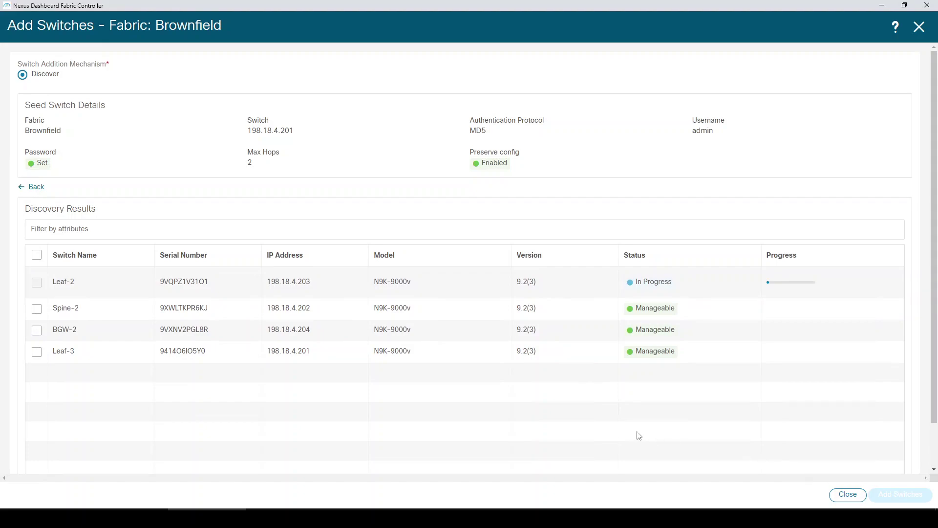
{"action": "left_click_drag", "start_coordinate": [637, 286], "coordinate": [679, 285]}
{"action": "left_click", "coordinate": [674, 410]}
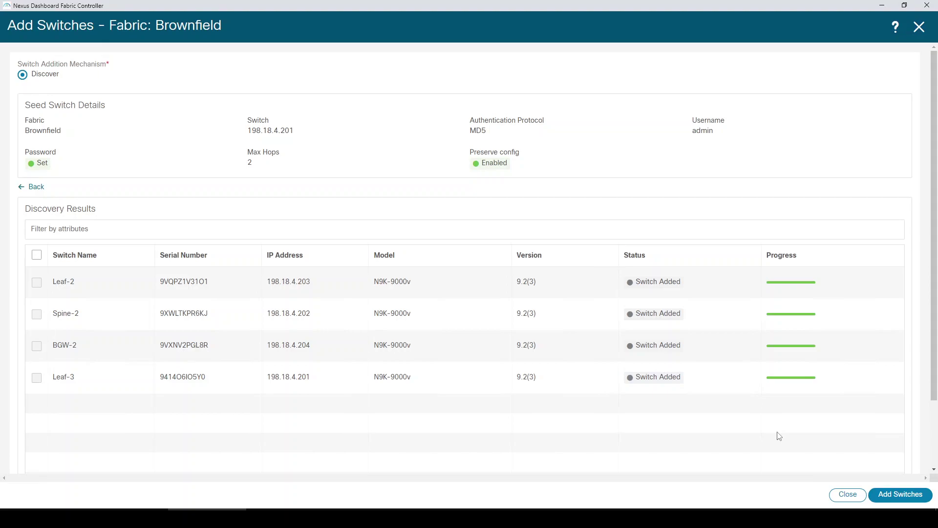
{"action": "left_click", "coordinate": [847, 495]}
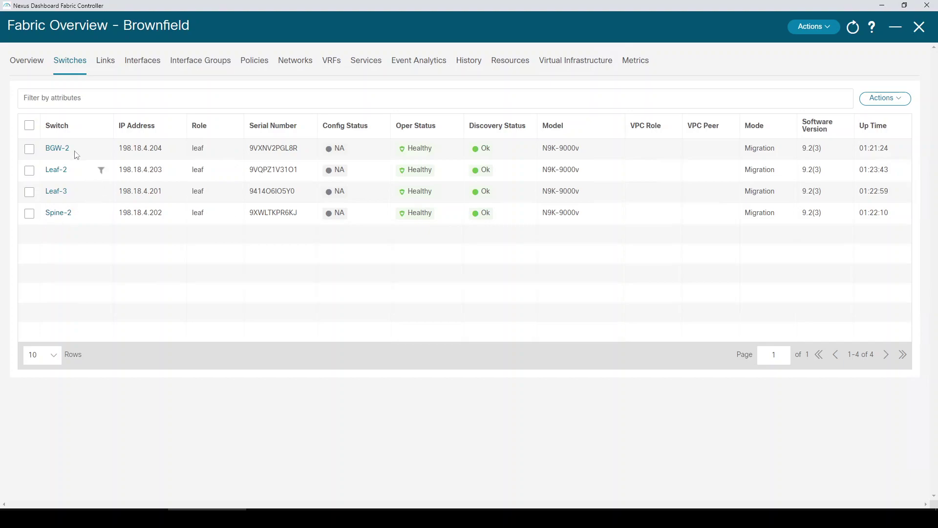
{"action": "left_click", "coordinate": [37, 67]}
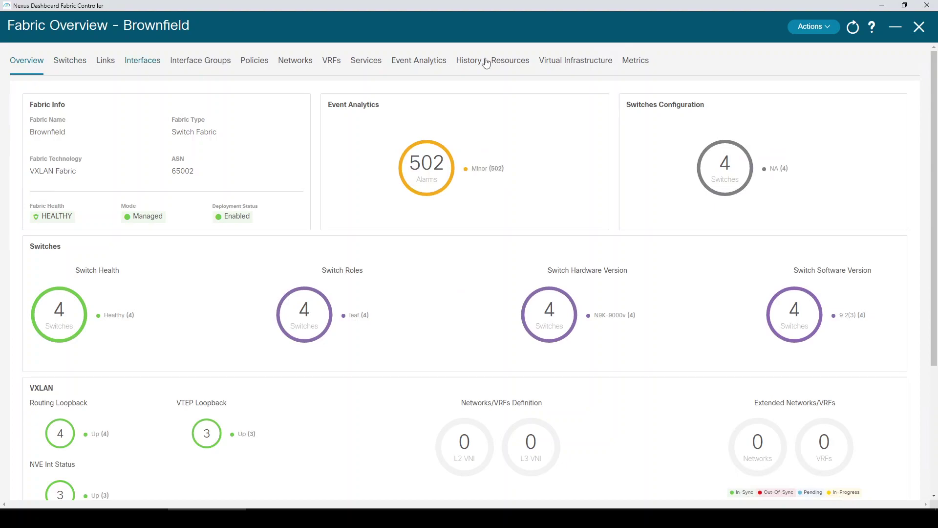
{"action": "left_click", "coordinate": [917, 29]}
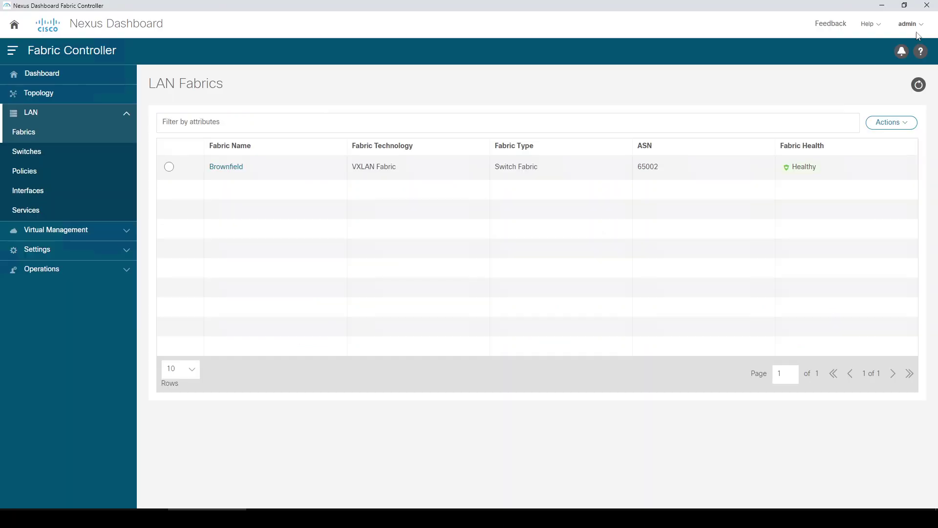
{"action": "left_click", "coordinate": [68, 98]}
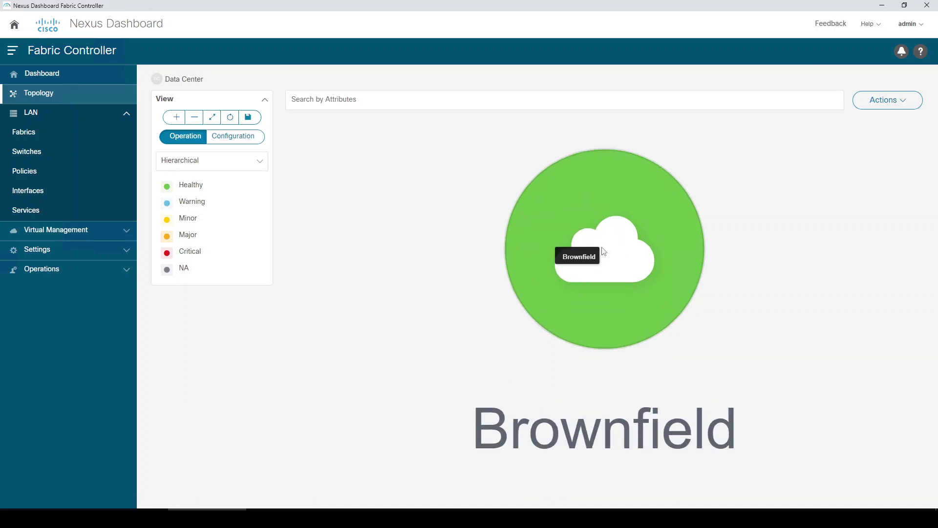
{"action": "double_click", "coordinate": [605, 258]}
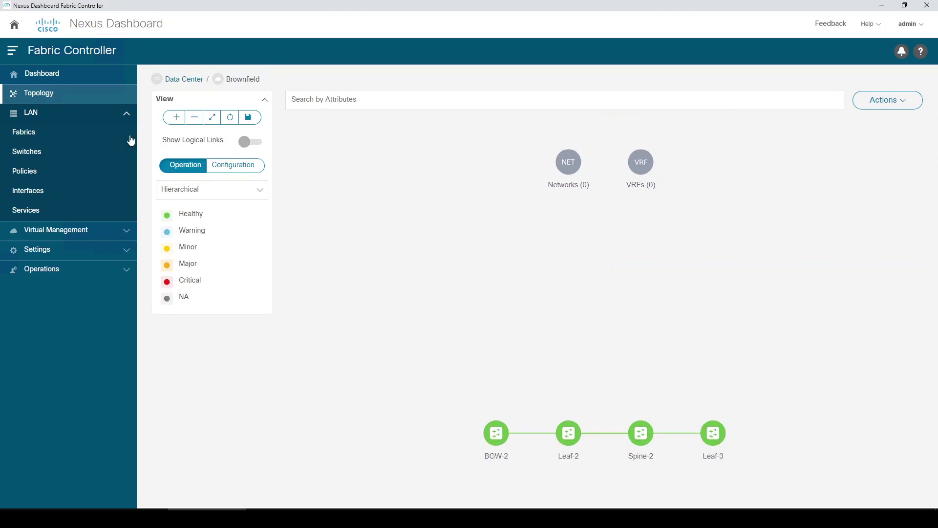
{"action": "left_click", "coordinate": [28, 133]}
{"action": "left_click", "coordinate": [240, 167]}
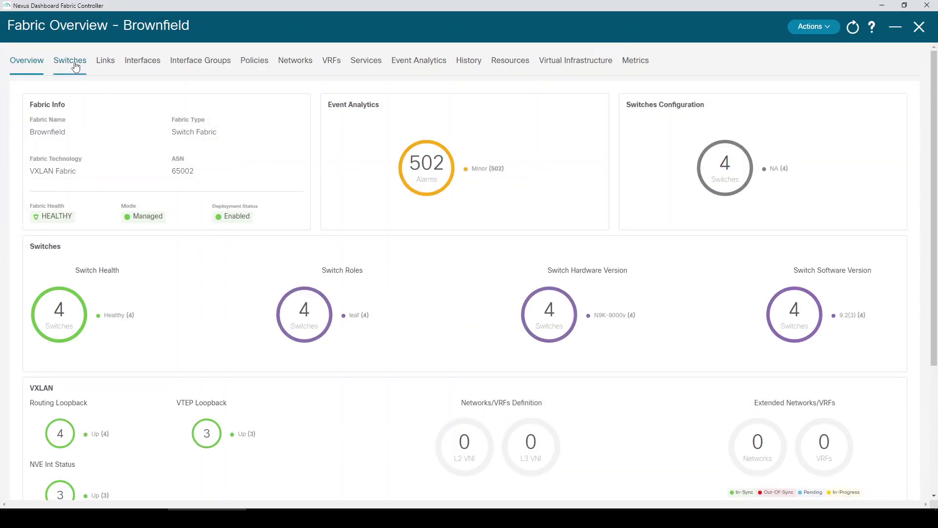
- Set Spine-2's role to spine and acknowledge the recalculate config warning
{"action": "left_click", "coordinate": [76, 66]}
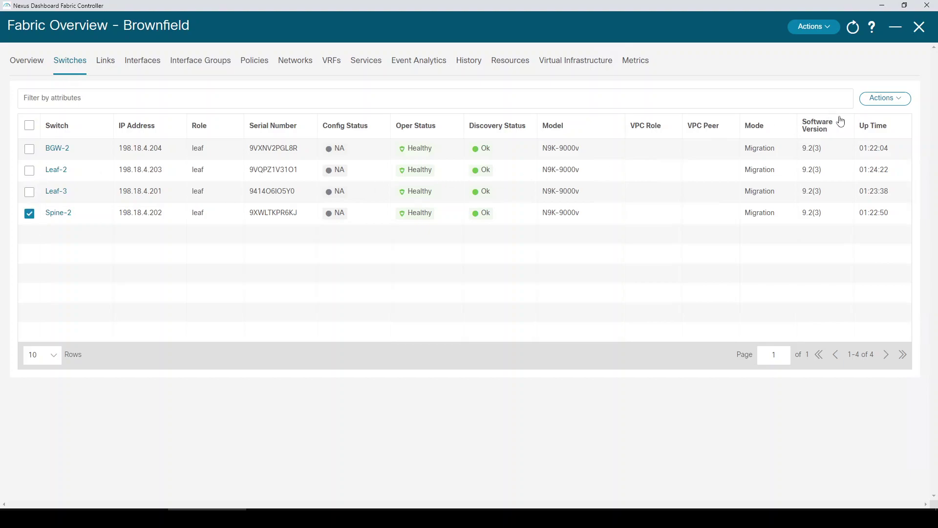
{"action": "left_click", "coordinate": [881, 100]}
{"action": "left_click", "coordinate": [861, 189]}
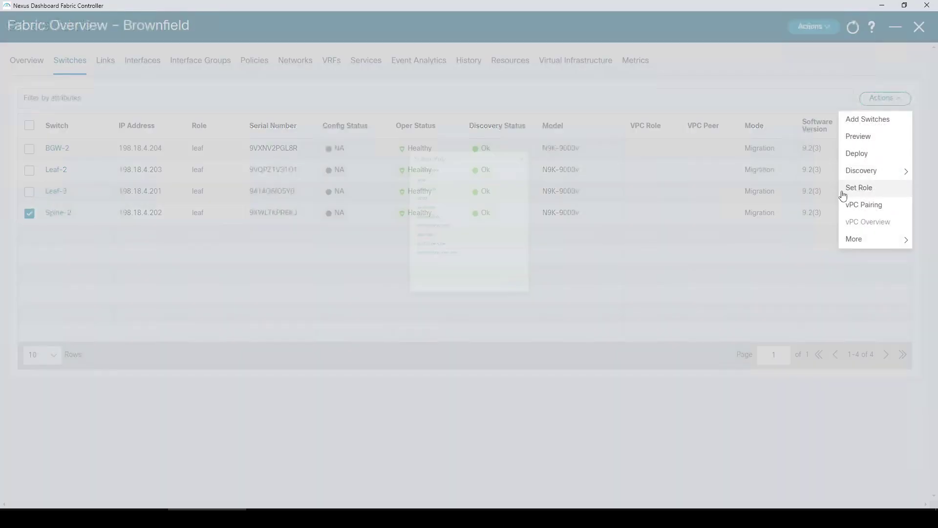
{"action": "left_click", "coordinate": [373, 93]}
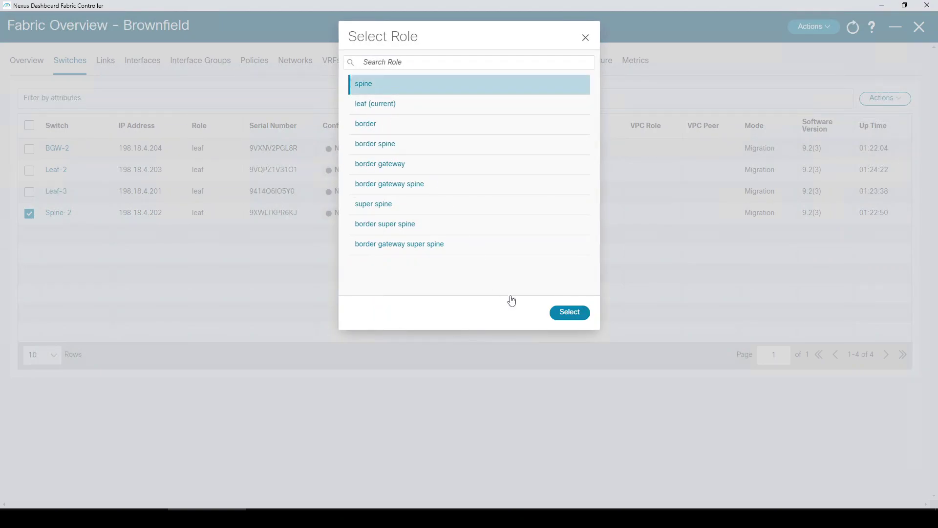
{"action": "left_click", "coordinate": [571, 313]}
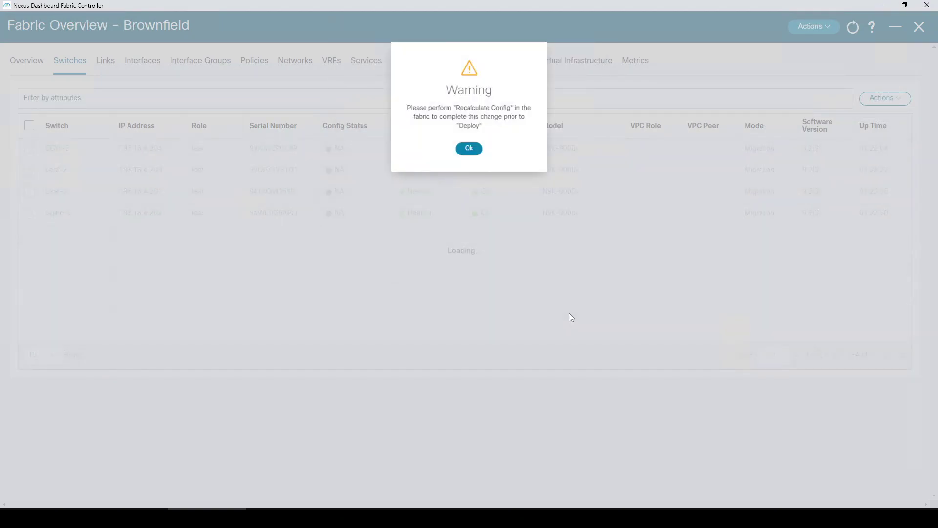
{"action": "left_click", "coordinate": [469, 138]}
- Set BGW-2's role to border gateway and acknowledge the recalculate config warning
{"action": "left_click", "coordinate": [29, 149]}
{"action": "left_click", "coordinate": [906, 100]}
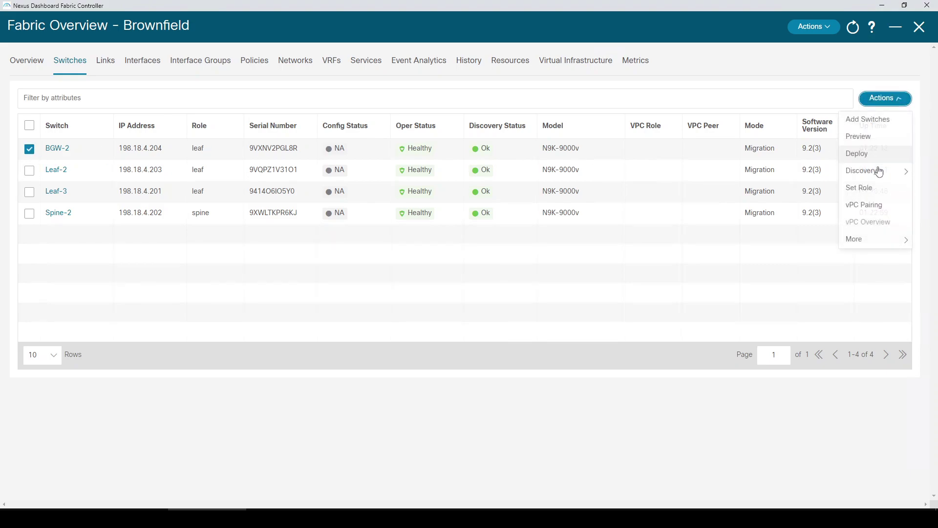
{"action": "left_click", "coordinate": [866, 189]}
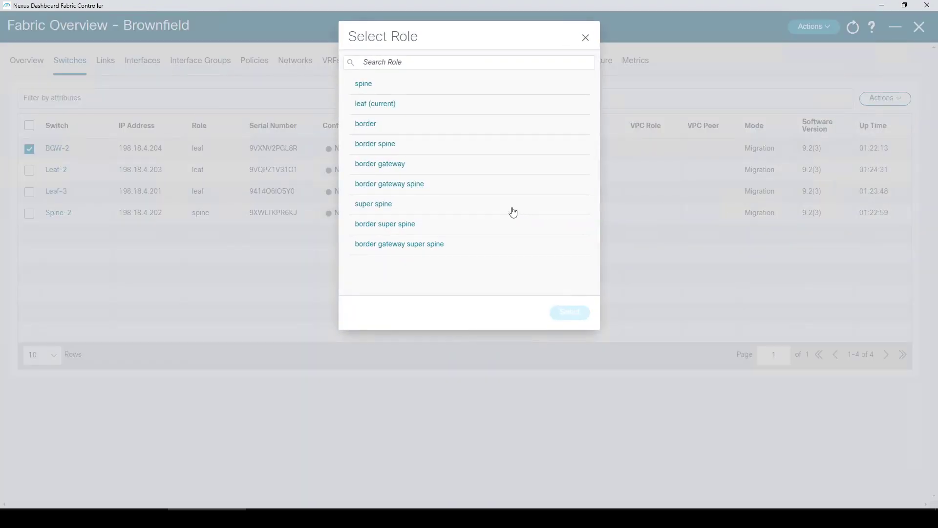
{"action": "left_click", "coordinate": [387, 165]}
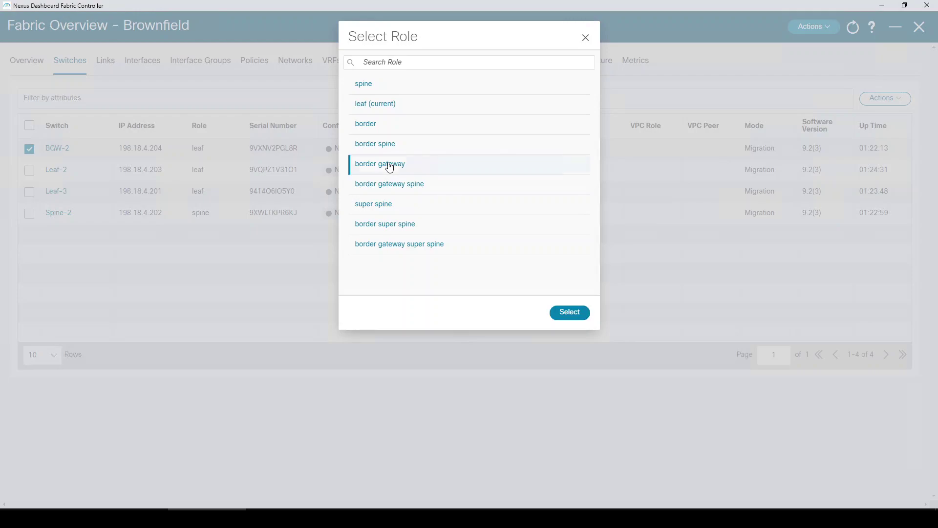
{"action": "left_click", "coordinate": [569, 316]}
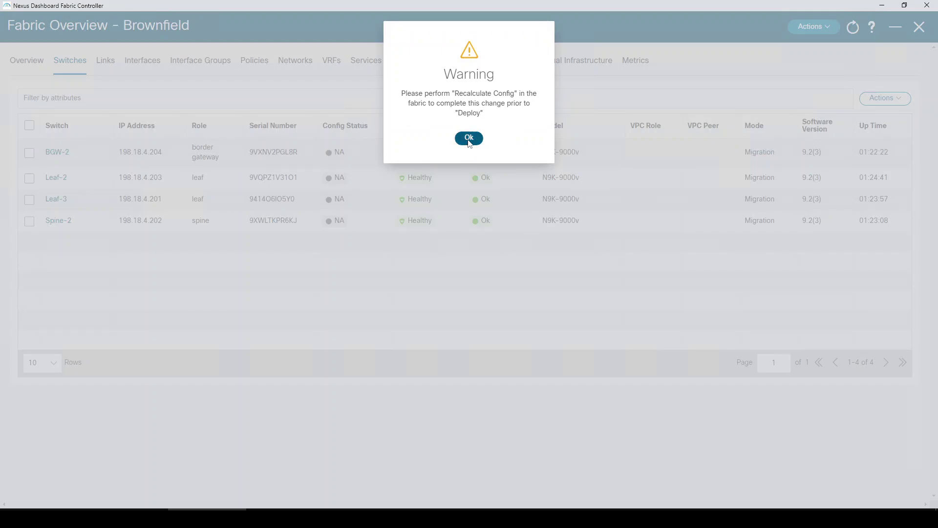
{"action": "left_click", "coordinate": [469, 139]}
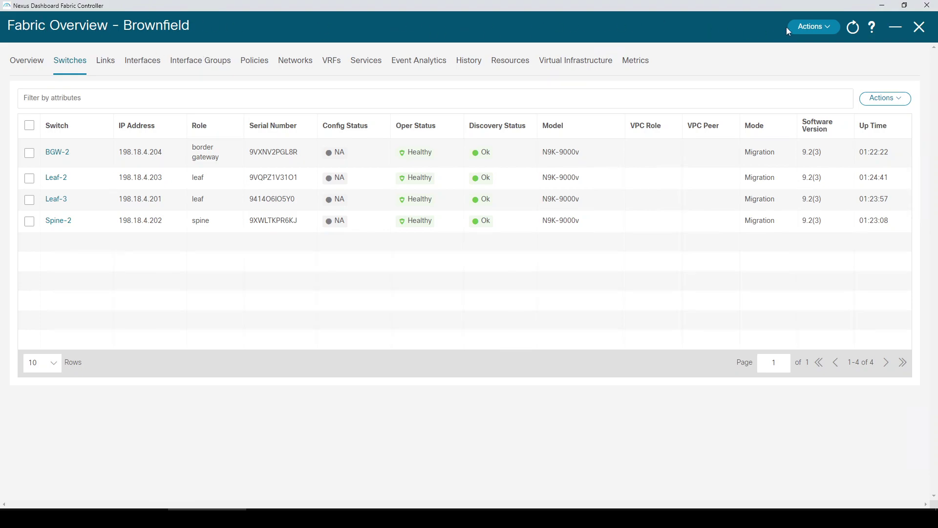
- Run Recalculate Config on the Brownfield fabric from its Actions menu
{"action": "left_click", "coordinate": [804, 28]}
{"action": "left_click", "coordinate": [801, 85]}
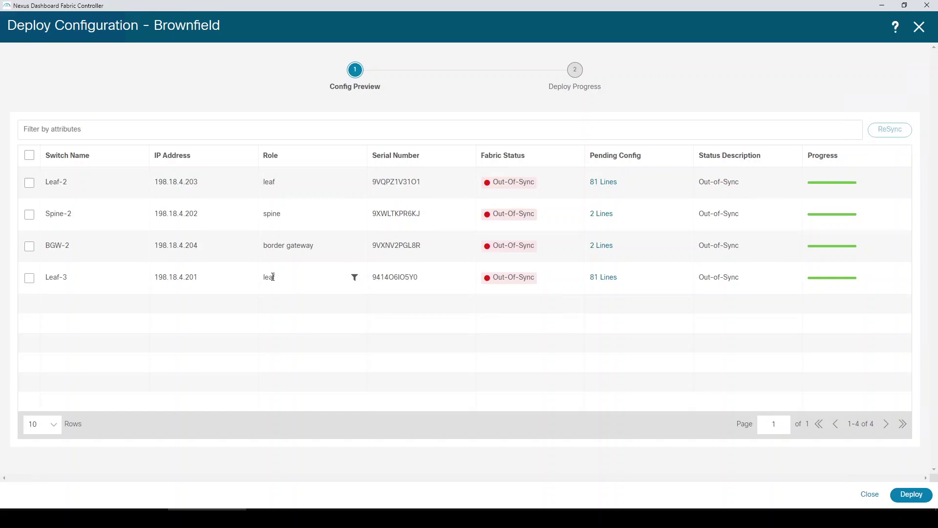
- Review Leaf-2's 81 pending config lines in the side-by-side comparison, then close it
{"action": "left_click", "coordinate": [605, 184]}
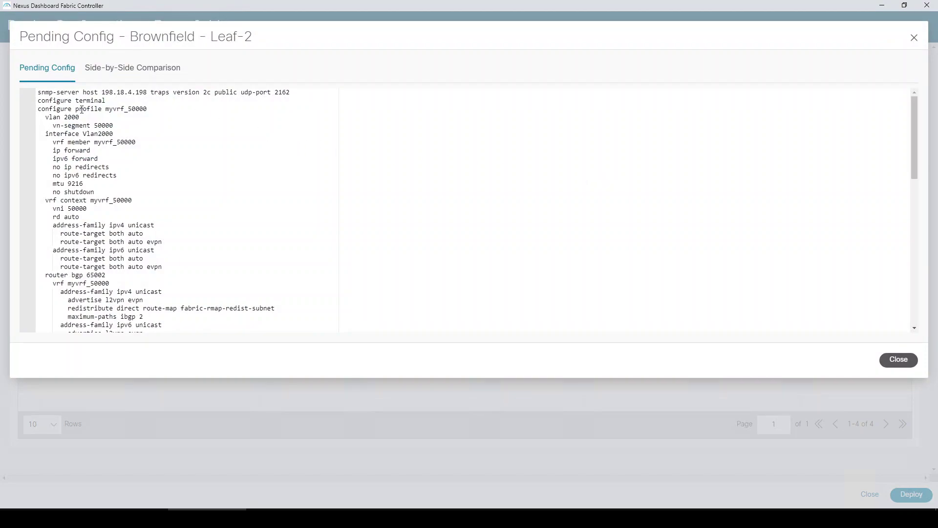
{"action": "scroll", "coordinate": [121, 140], "scroll_direction": "down", "scroll_amount": 10}
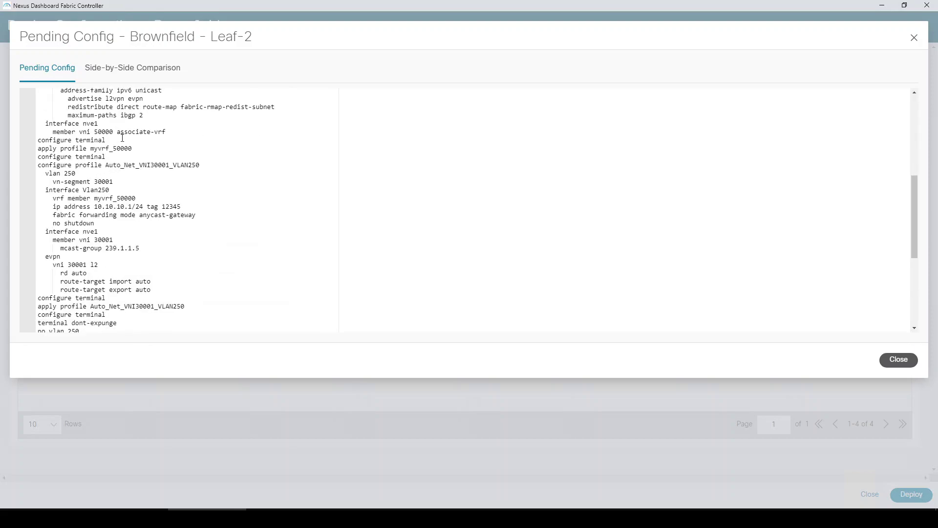
{"action": "scroll", "coordinate": [122, 139], "scroll_direction": "up", "scroll_amount": 10}
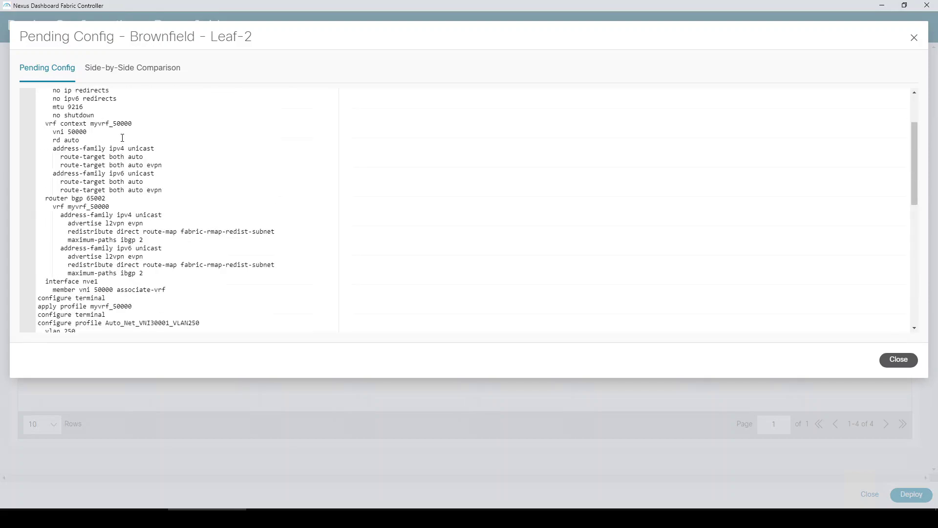
{"action": "left_click", "coordinate": [134, 81]}
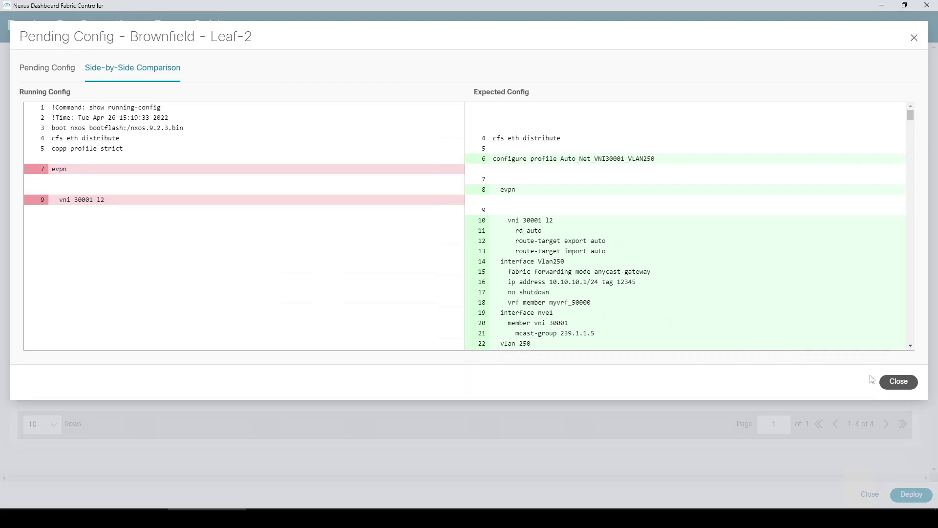
{"action": "left_click", "coordinate": [887, 382]}
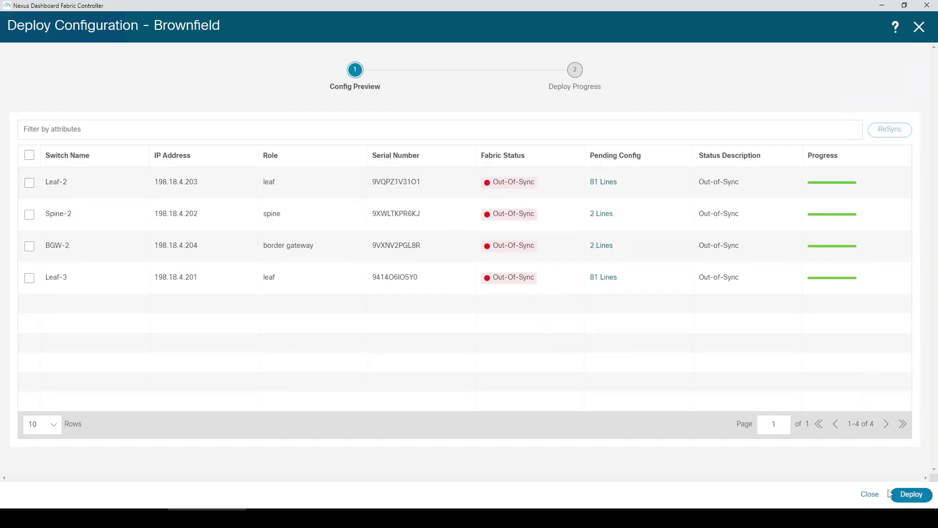
- Deploy the pending configuration to all four Brownfield switches and close the fabric overview
{"action": "left_click", "coordinate": [912, 495]}
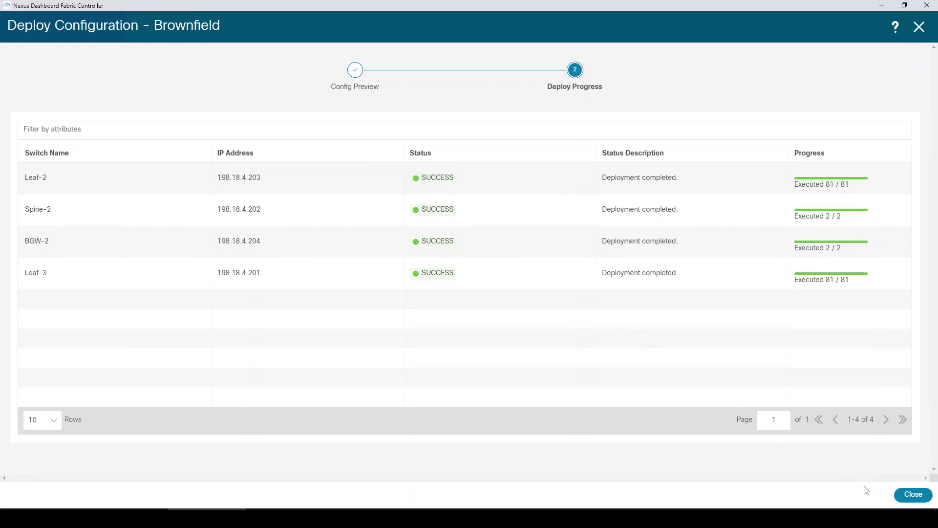
{"action": "left_click", "coordinate": [914, 495]}
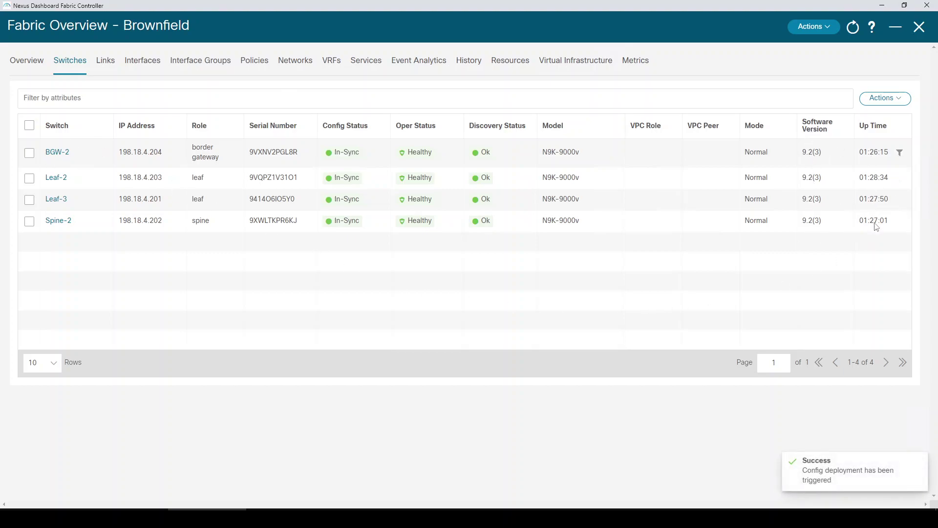
{"action": "left_click", "coordinate": [919, 26]}
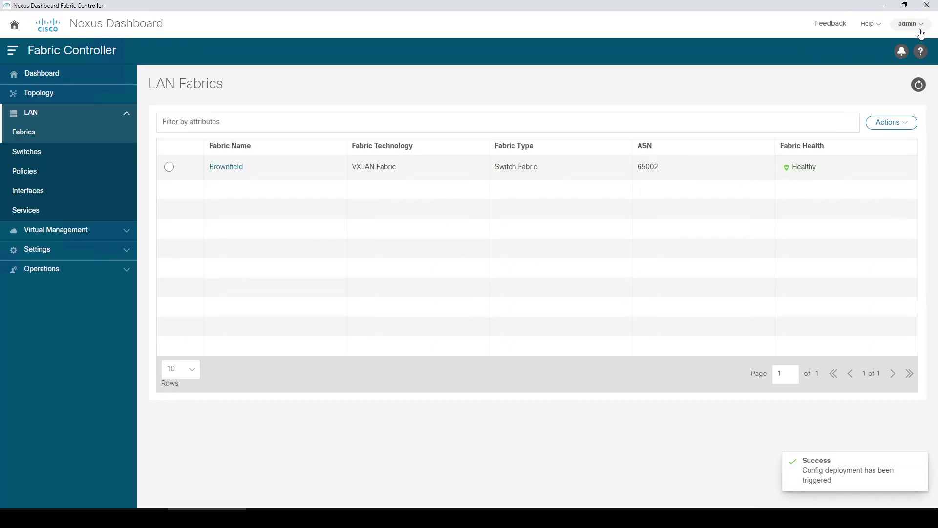
- Open the Brownfield fabric's switch topology from the Topology view
{"action": "left_click", "coordinate": [53, 96]}
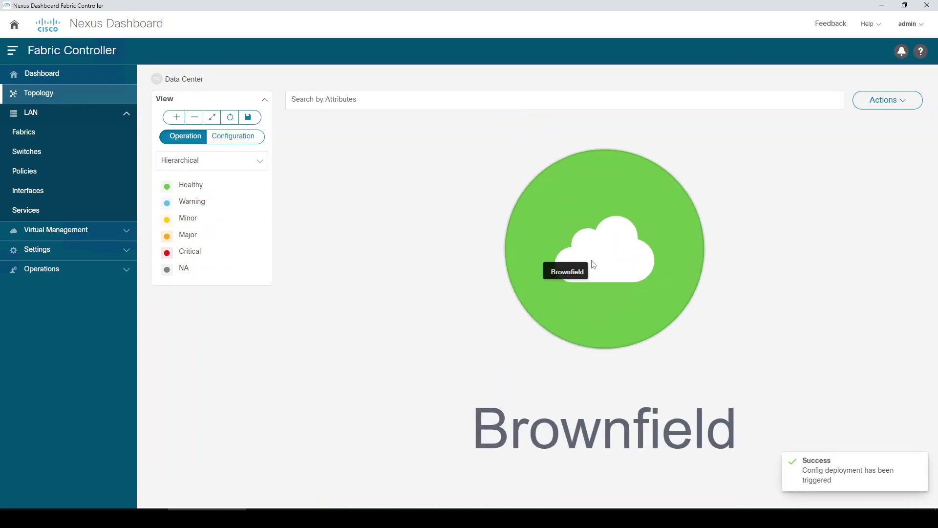
{"action": "double_click", "coordinate": [594, 265]}
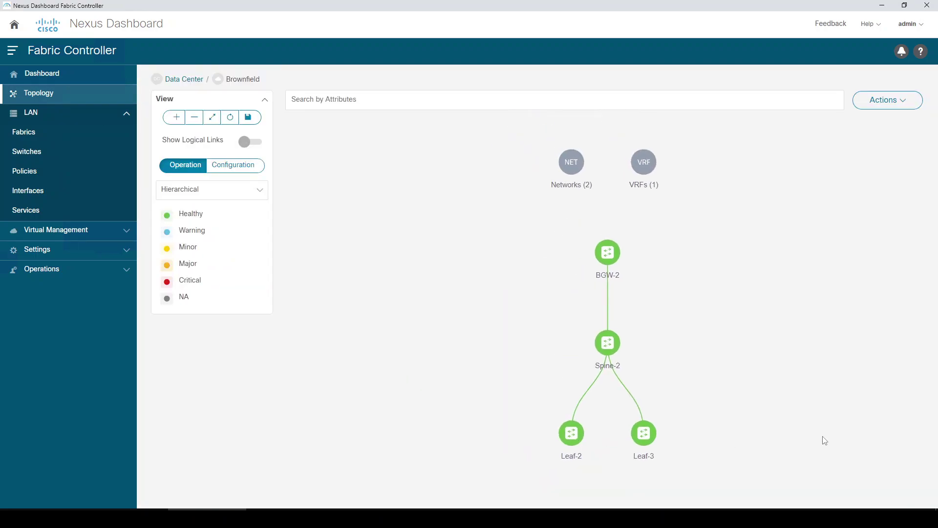
{"action": "mouse_move", "coordinate": [619, 348]}
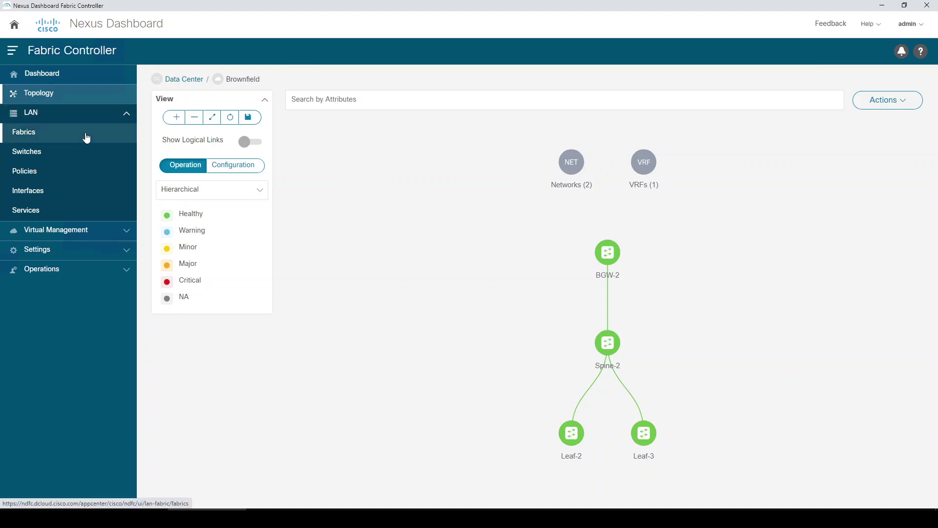
- Create a new fabric named 'Greenfield' using the Easy_Fabric template
{"action": "left_click", "coordinate": [87, 138]}
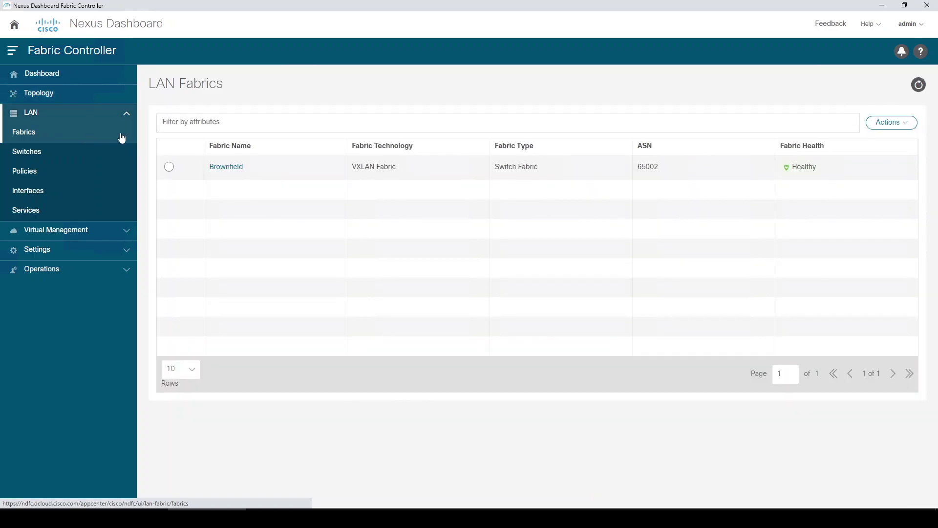
{"action": "left_click", "coordinate": [890, 122]}
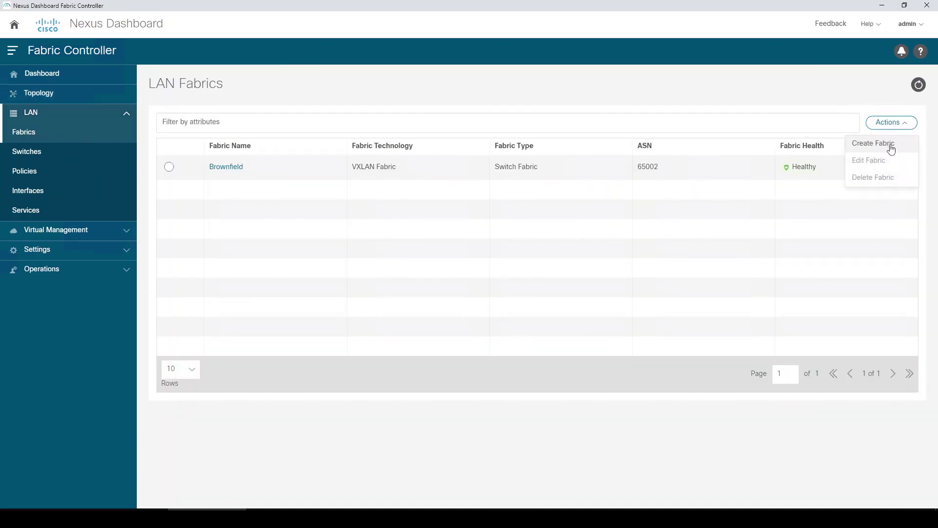
{"action": "left_click", "coordinate": [892, 144]}
{"action": "left_click", "coordinate": [442, 218]}
{"action": "type", "text": "G"}
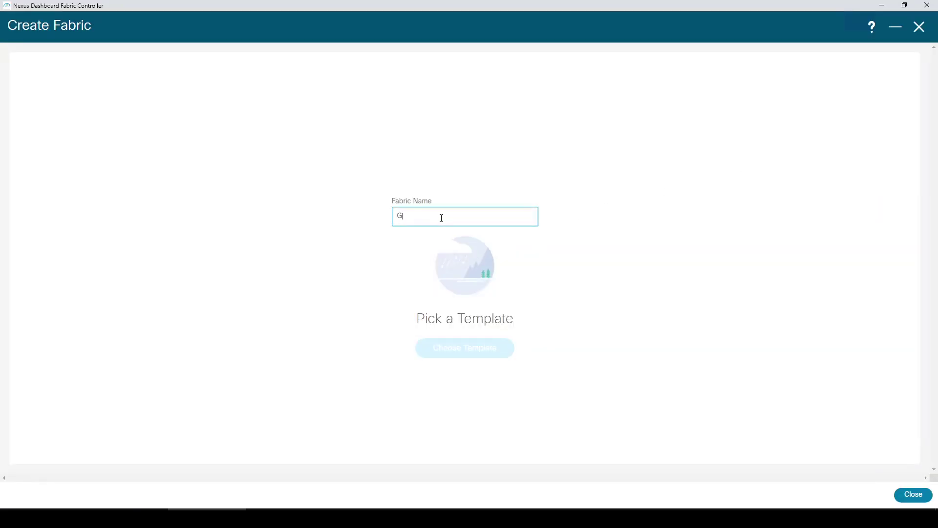
{"action": "type", "text": "reenfield"}
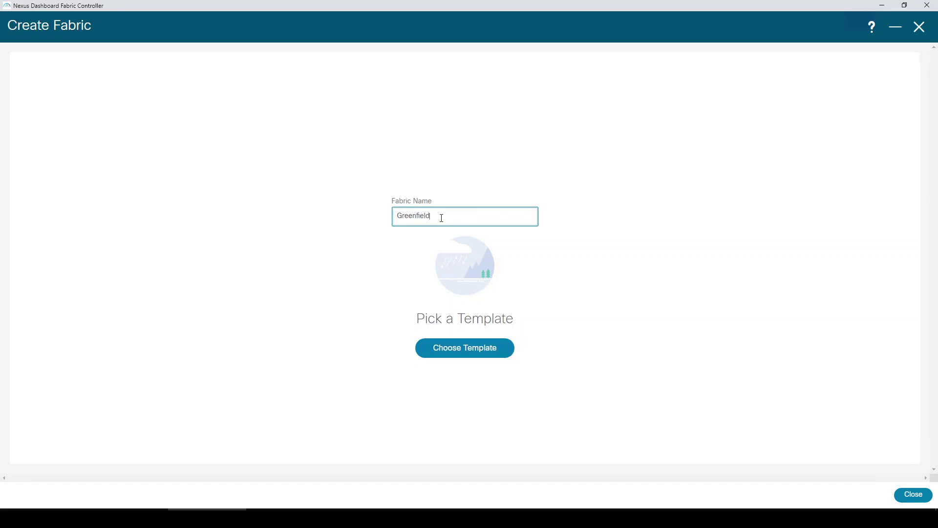
{"action": "left_click", "coordinate": [478, 344]}
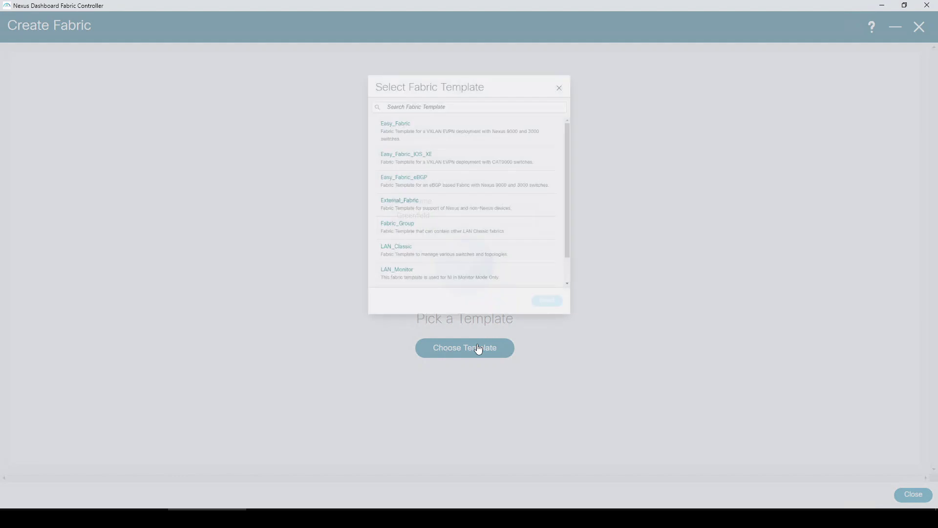
{"action": "left_click", "coordinate": [377, 92]}
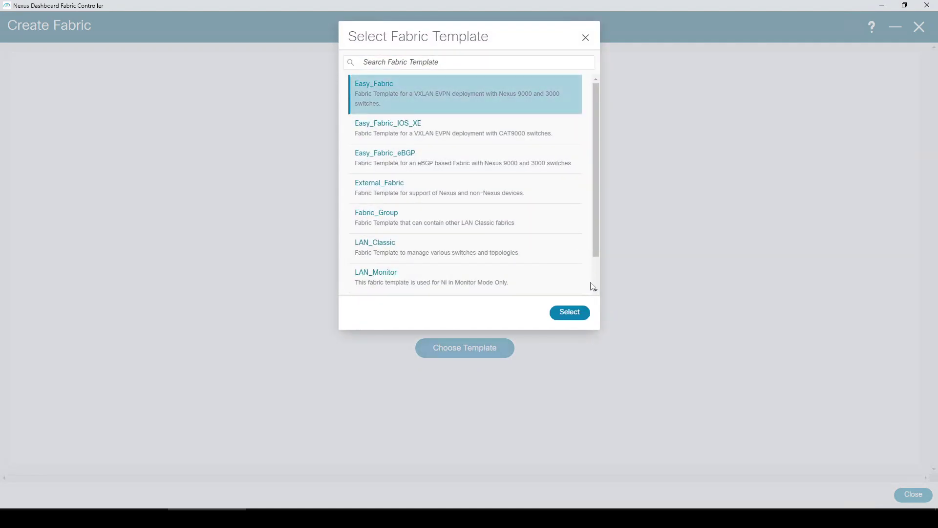
{"action": "left_click", "coordinate": [569, 313]}
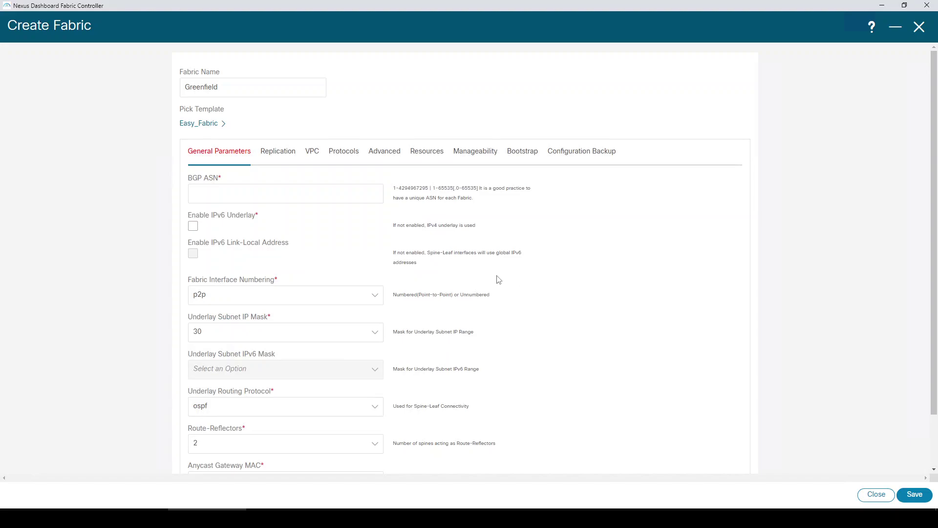
- Set BGP ASN 65001 and the Site Id, enable hourly fabric backup, and save
{"action": "left_click", "coordinate": [315, 197]}
{"action": "type", "text": "65001"}
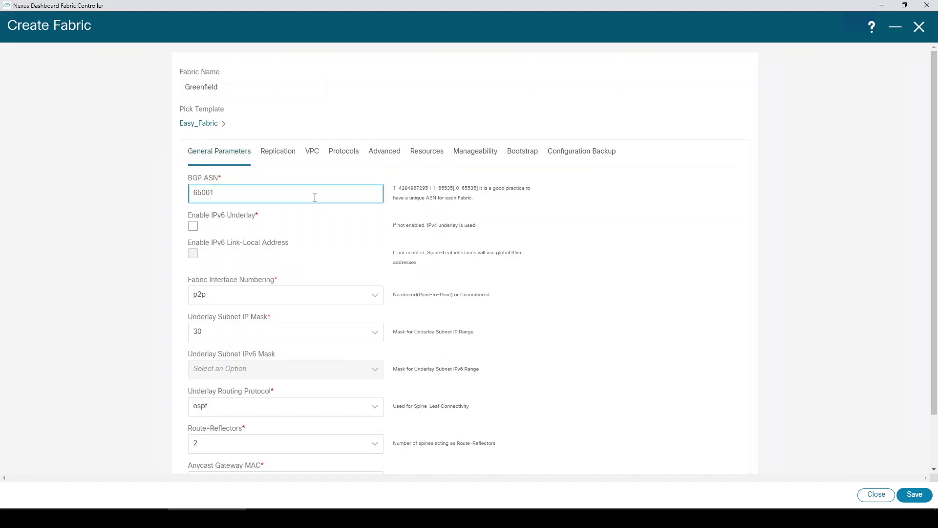
{"action": "left_click", "coordinate": [386, 153]}
{"action": "left_click", "coordinate": [225, 380]}
{"action": "type", "text": "65001"}
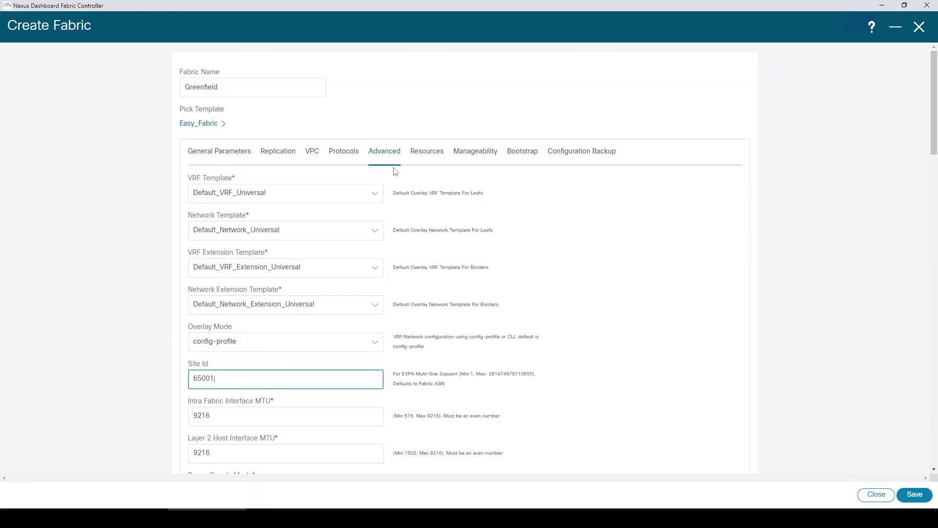
{"action": "left_click", "coordinate": [427, 153]}
{"action": "left_click", "coordinate": [196, 230]}
{"action": "left_click_drag", "start_coordinate": [196, 230], "coordinate": [199, 231]}
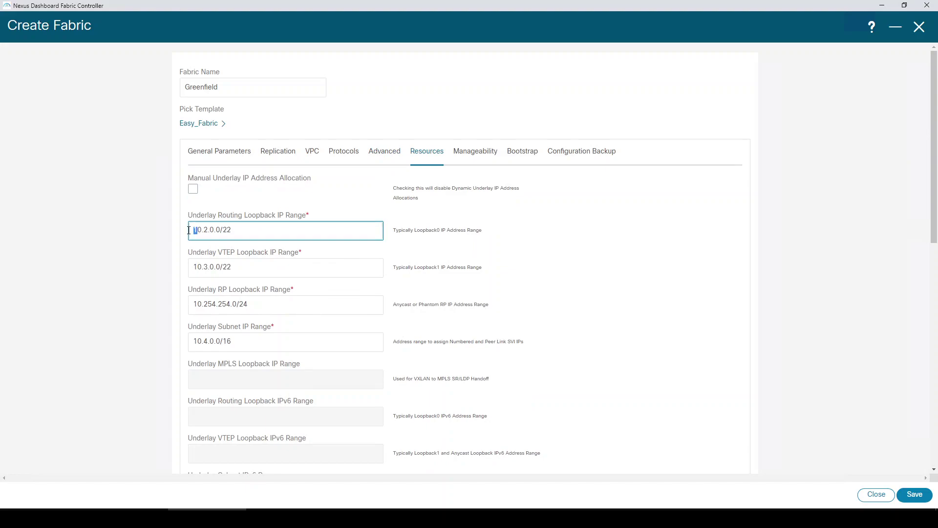
{"action": "left_click_drag", "start_coordinate": [197, 266], "coordinate": [194, 272]}
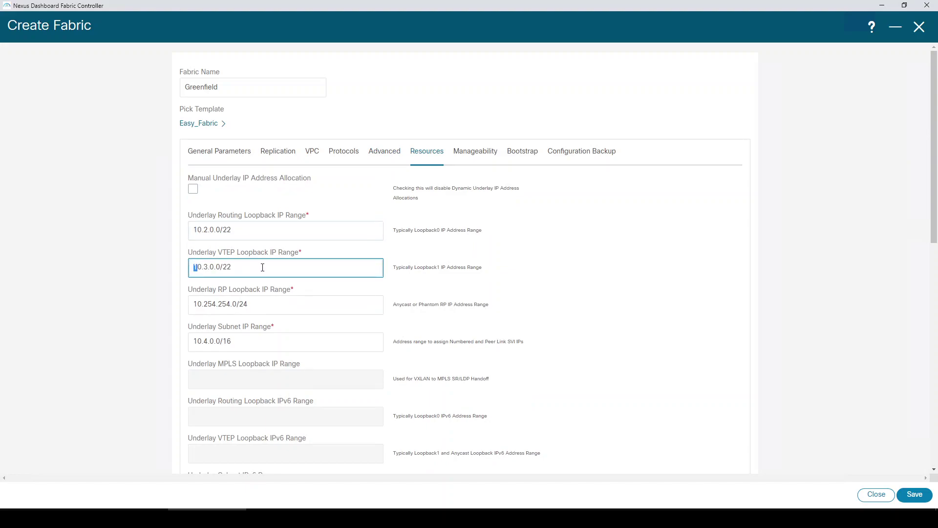
{"action": "left_click", "coordinate": [578, 155]}
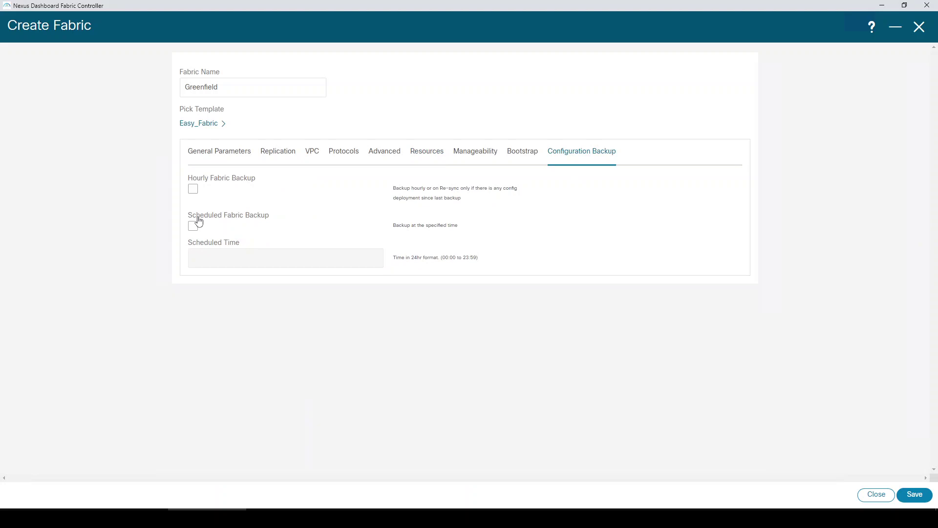
{"action": "left_click", "coordinate": [193, 190]}
{"action": "left_click", "coordinate": [914, 495]}
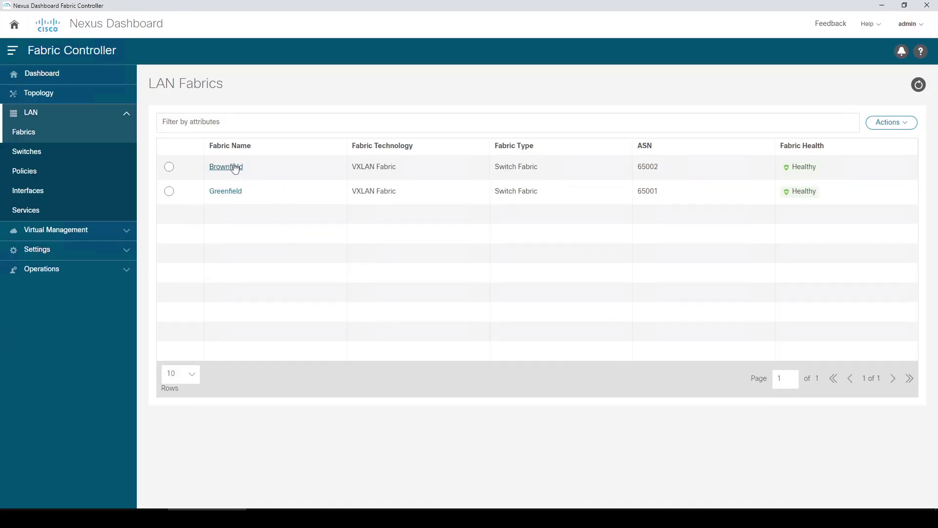
- Open the Add Switches form for the Greenfield fabric
{"action": "left_click", "coordinate": [235, 195]}
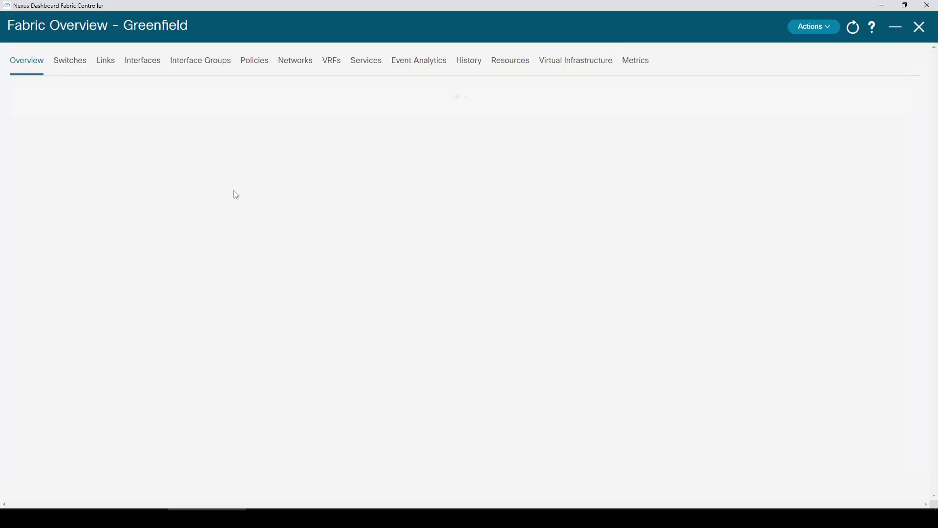
{"action": "left_click", "coordinate": [73, 60]}
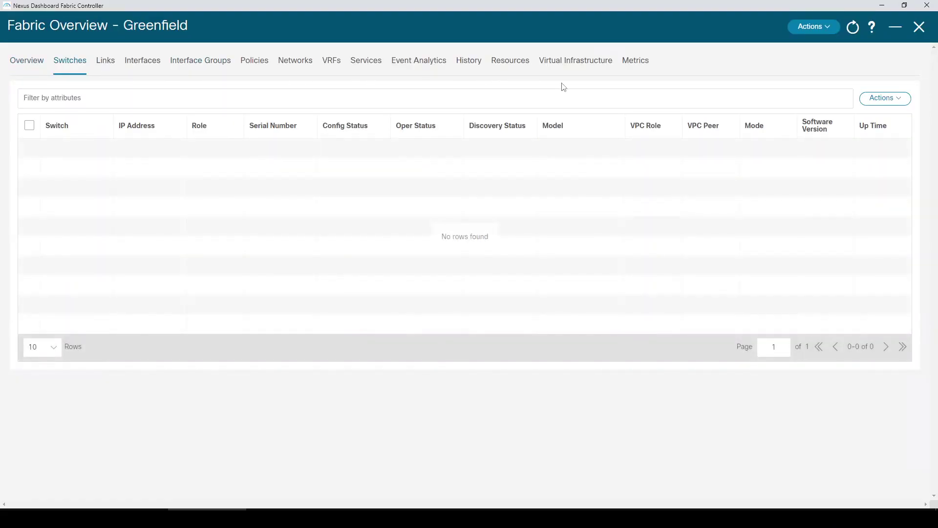
{"action": "left_click", "coordinate": [882, 99]}
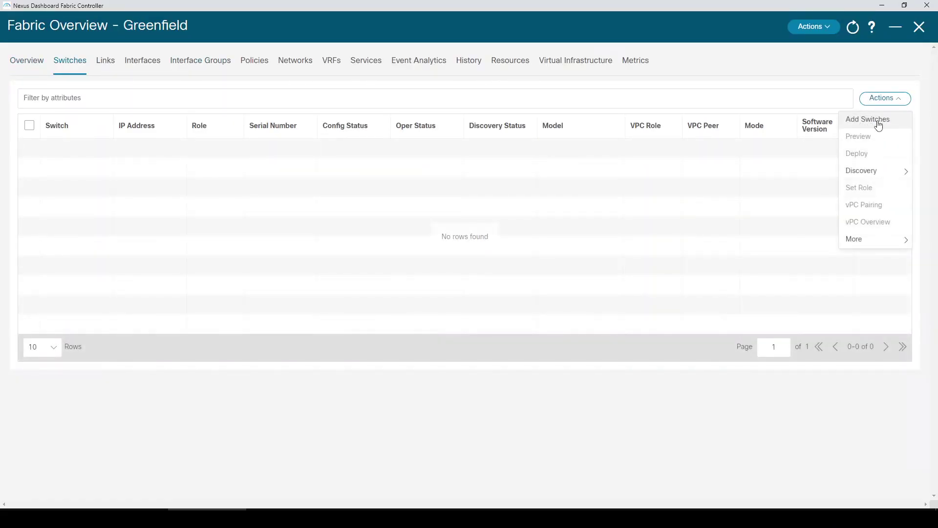
{"action": "left_click", "coordinate": [884, 119]}
- Enter seed IP 198.18.4.101, username admin and the password, disable Preserve Config, and discover
{"action": "left_click", "coordinate": [397, 137]}
{"action": "left_click", "coordinate": [397, 137]}
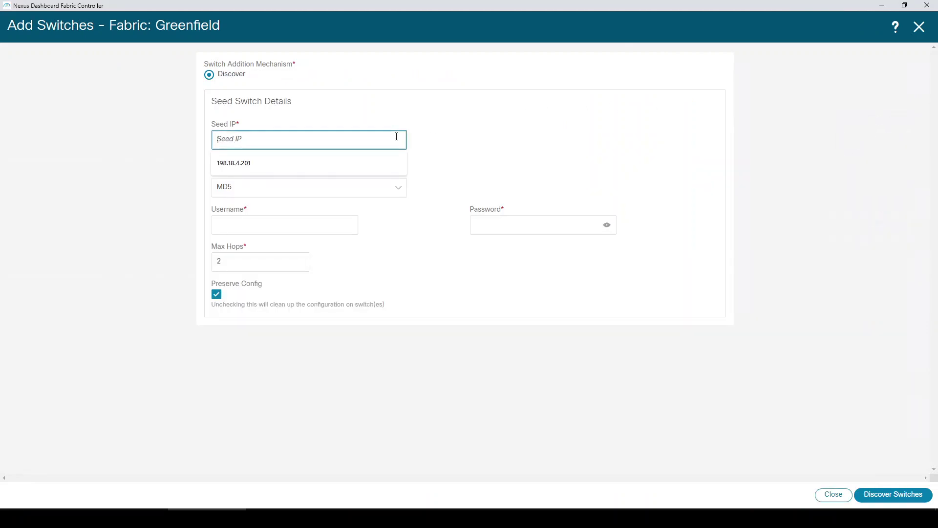
{"action": "type", "text": "198.18.4.101"}
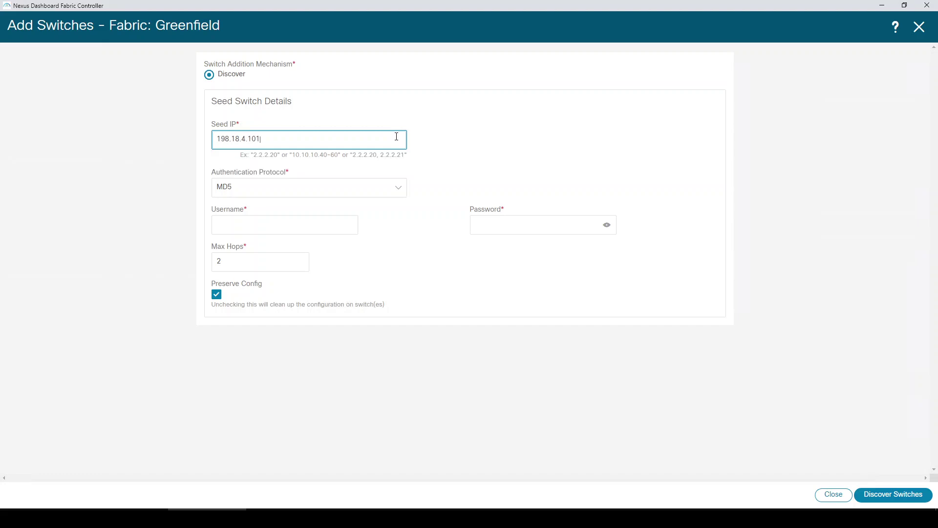
{"action": "left_click", "coordinate": [337, 219]}
{"action": "type", "text": "admin"}
{"action": "key", "text": "Tab"}
{"action": "type", "text": "C1sco123"}
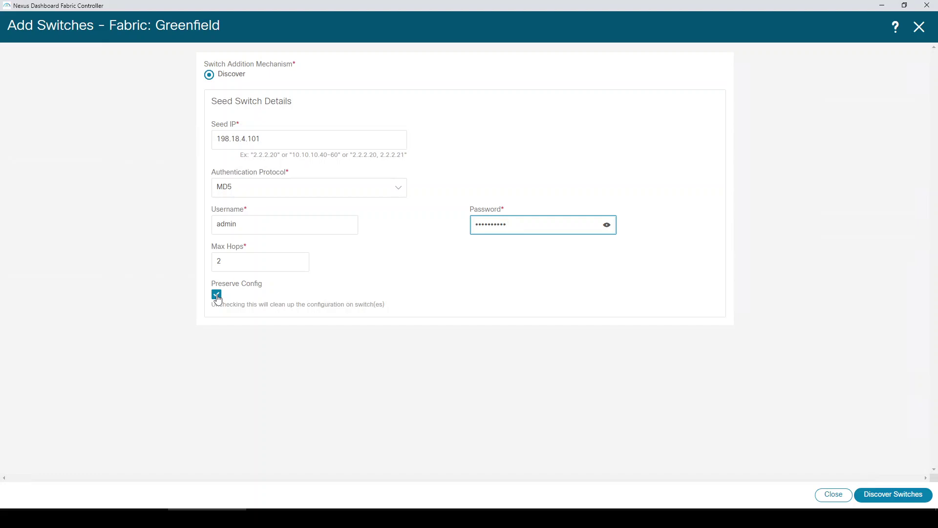
{"action": "left_click", "coordinate": [217, 295]}
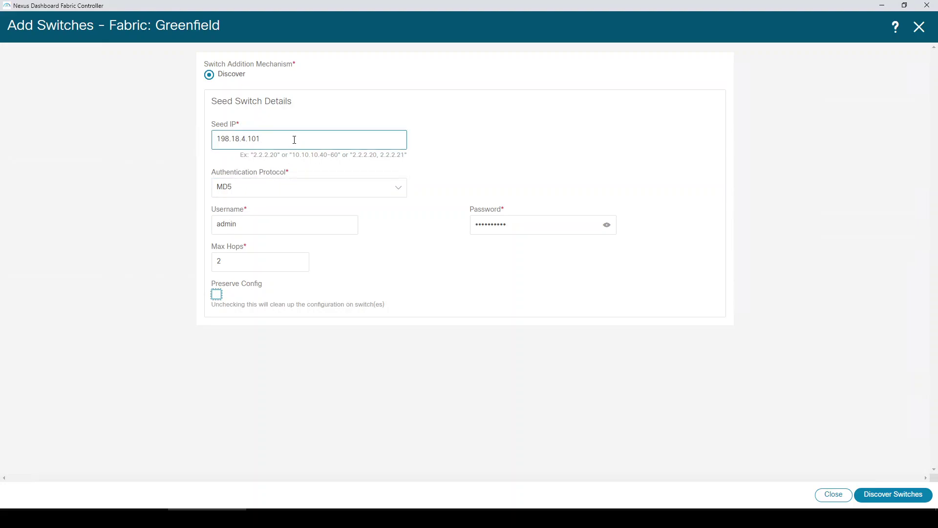
{"action": "left_click", "coordinate": [883, 499]}
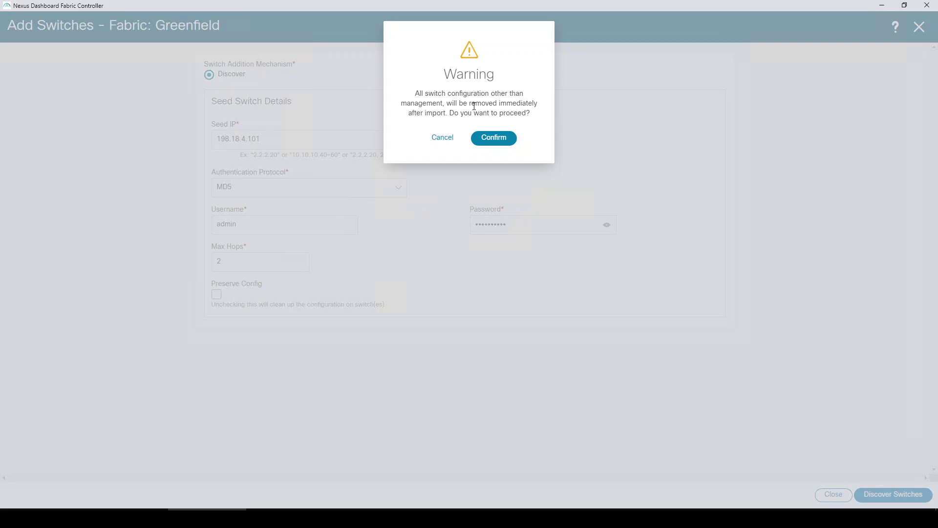
- Confirm the config-wipe warning and mark Spine-1 and Leaf-1 in the discovery results
{"action": "left_click", "coordinate": [496, 140]}
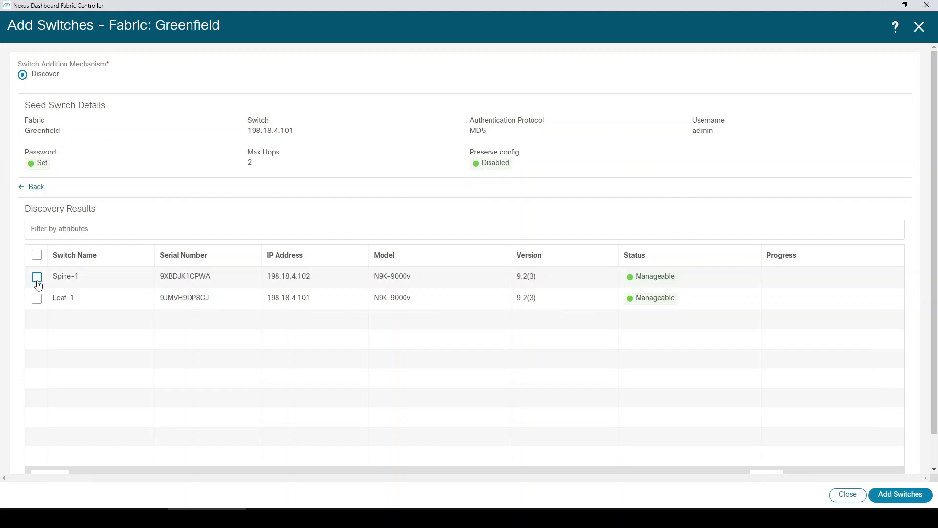
{"action": "left_click", "coordinate": [37, 278]}
{"action": "left_click", "coordinate": [38, 299]}
- Rerun discovery from the seed form, confirm the warning, and select both discovered switches
{"action": "left_click", "coordinate": [41, 189]}
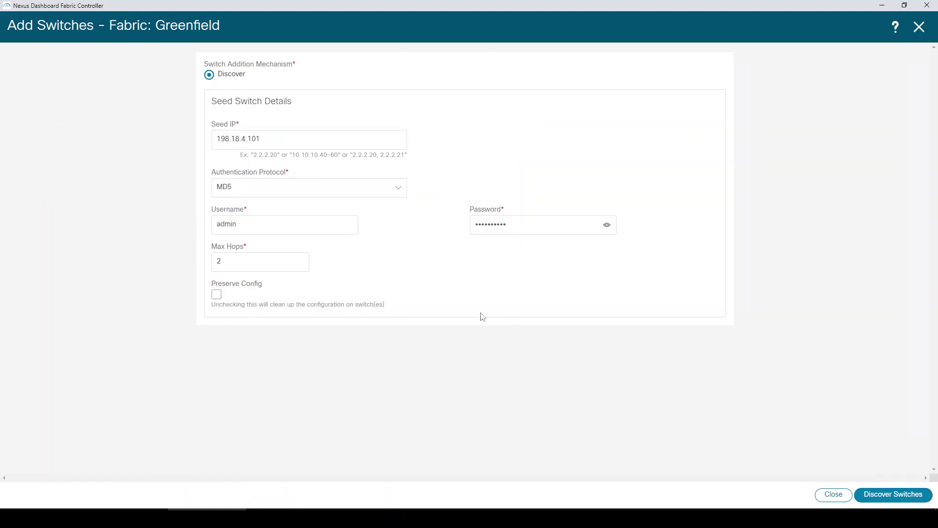
{"action": "left_click", "coordinate": [887, 495]}
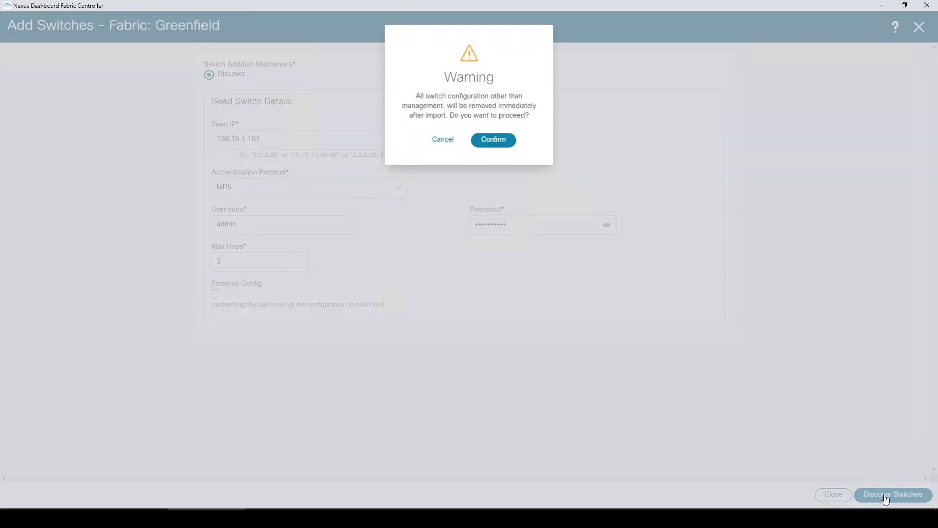
{"action": "left_click", "coordinate": [495, 141]}
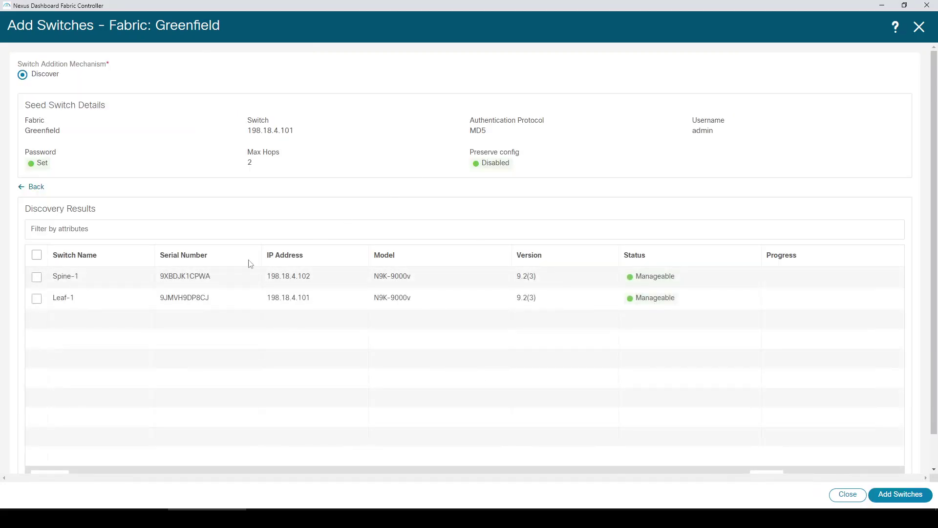
{"action": "left_click", "coordinate": [37, 254]}
- Add the selected Spine-1 and Leaf-1 to the Greenfield fabric
{"action": "left_click", "coordinate": [896, 495]}
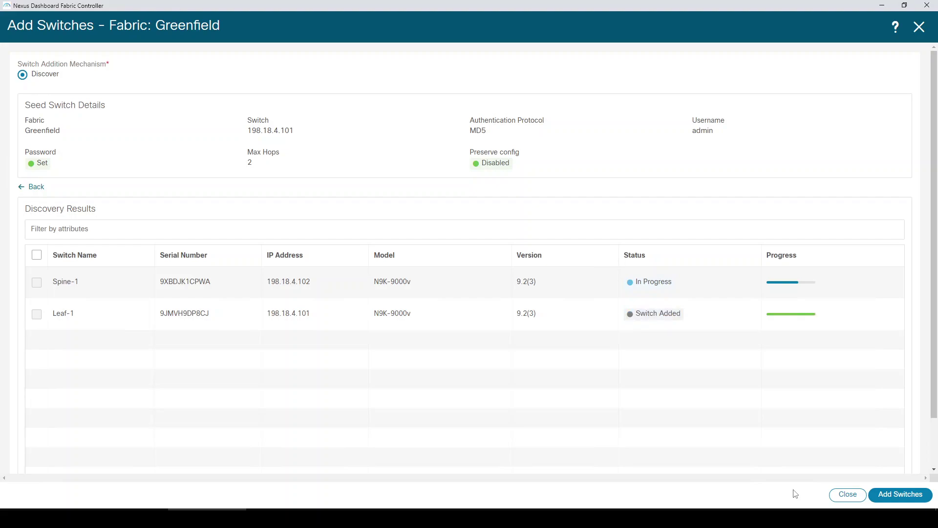
- Close the add-switches window and assign Spine-1 the spine role
{"action": "left_click", "coordinate": [849, 495]}
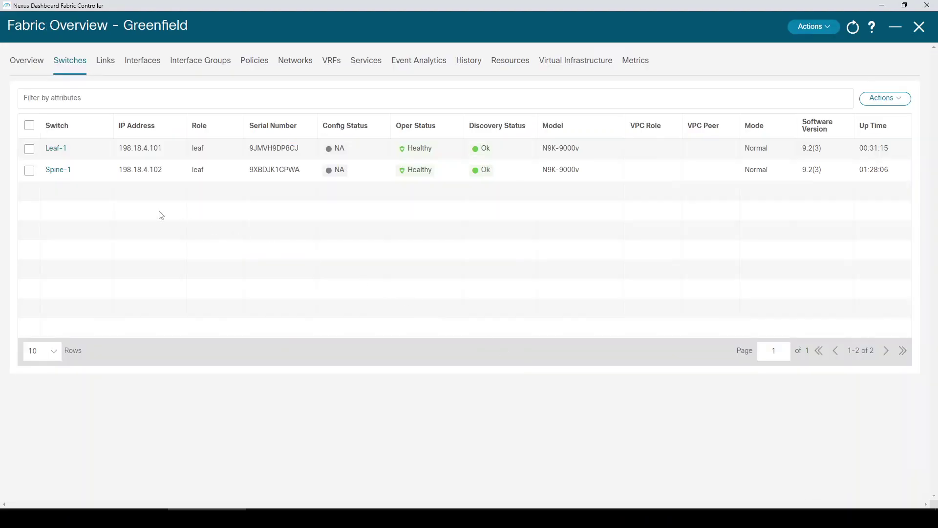
{"action": "left_click", "coordinate": [29, 170]}
{"action": "left_click", "coordinate": [864, 99]}
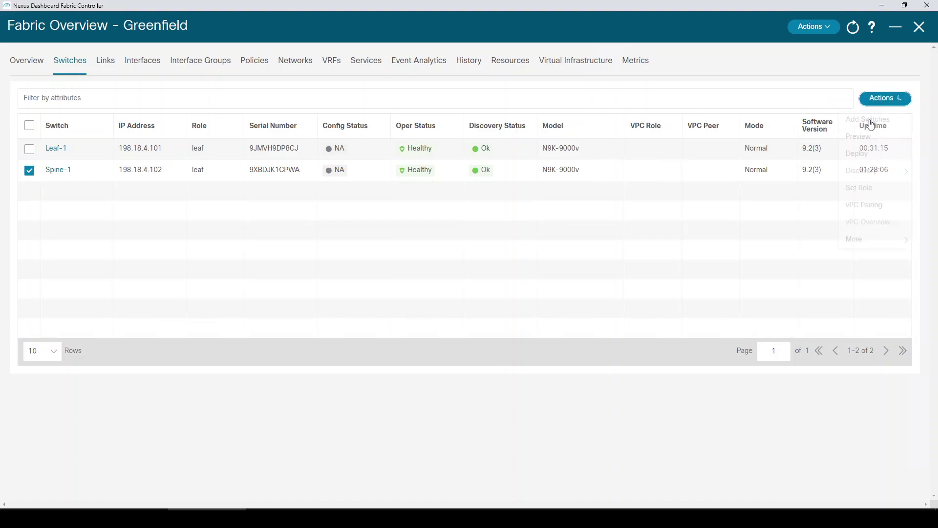
{"action": "left_click", "coordinate": [870, 192]}
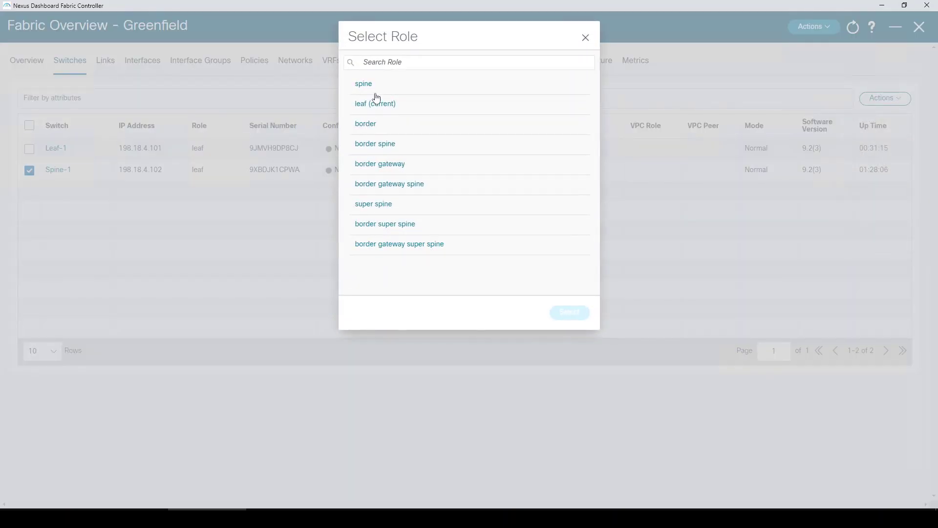
{"action": "left_click", "coordinate": [376, 89]}
{"action": "left_click", "coordinate": [560, 311]}
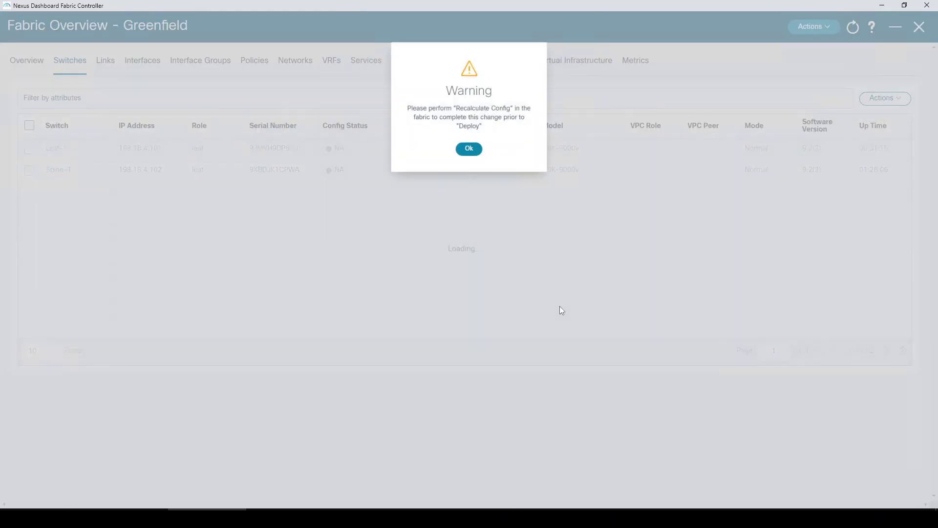
{"action": "left_click", "coordinate": [469, 138]}
- Recalculate Greenfield's config and dismiss the switches-reloading error
{"action": "left_click", "coordinate": [809, 27]}
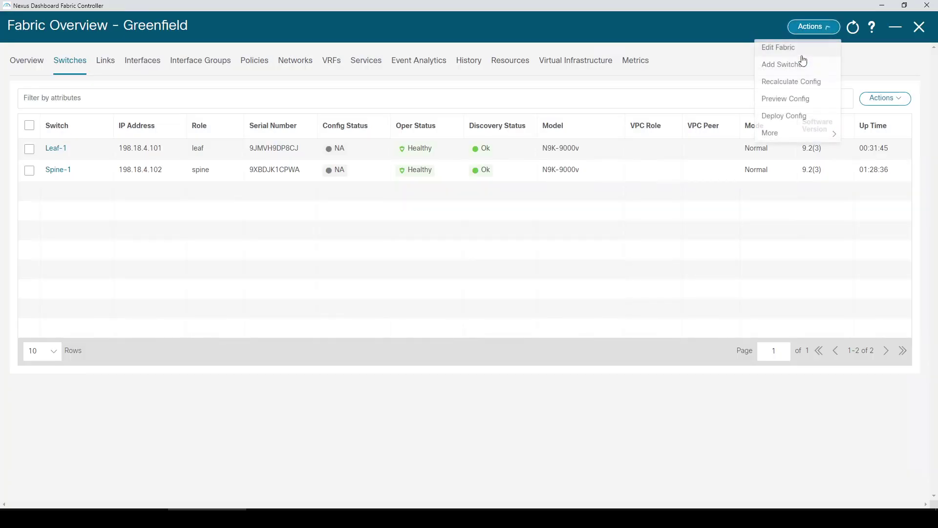
{"action": "left_click", "coordinate": [794, 83]}
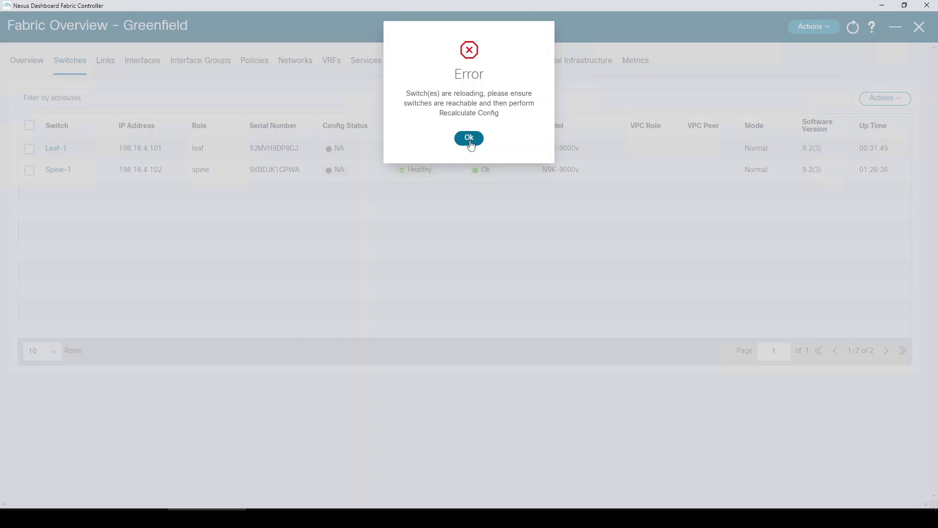
{"action": "left_click", "coordinate": [471, 140]}
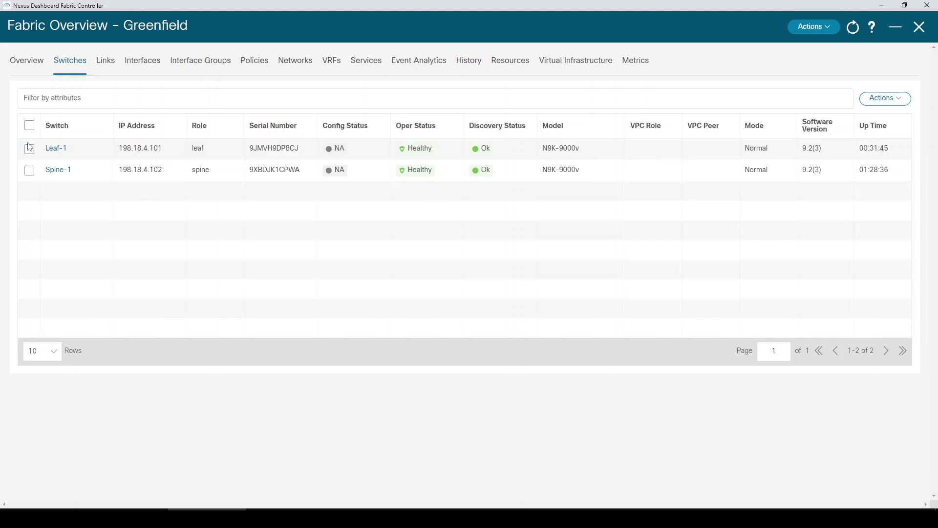
- Start adding a switch with a suggested seed IP, username admin and the password, then try discovery
{"action": "left_click", "coordinate": [883, 98]}
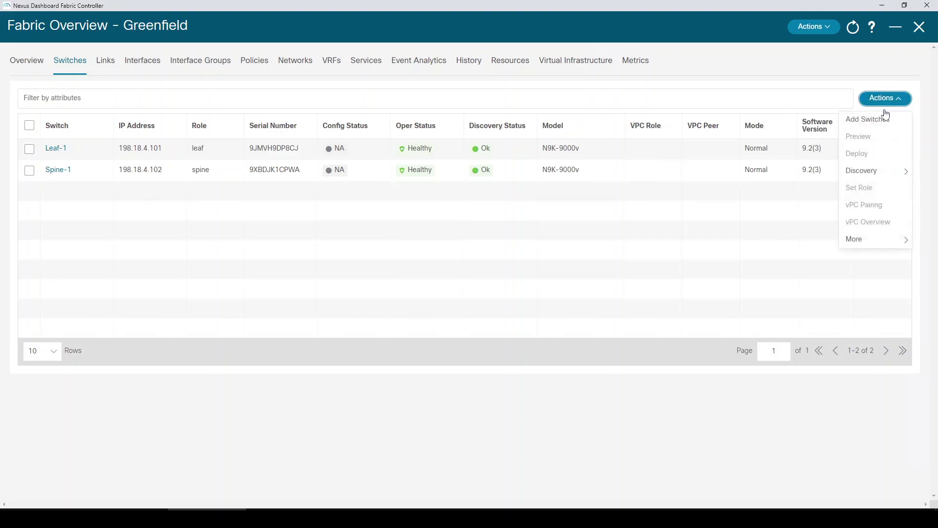
{"action": "left_click", "coordinate": [876, 118]}
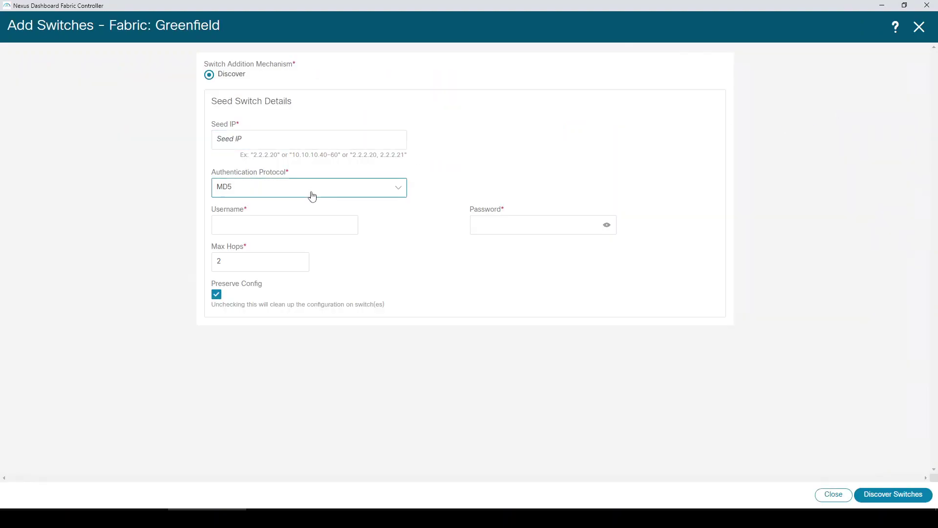
{"action": "left_click", "coordinate": [297, 142]}
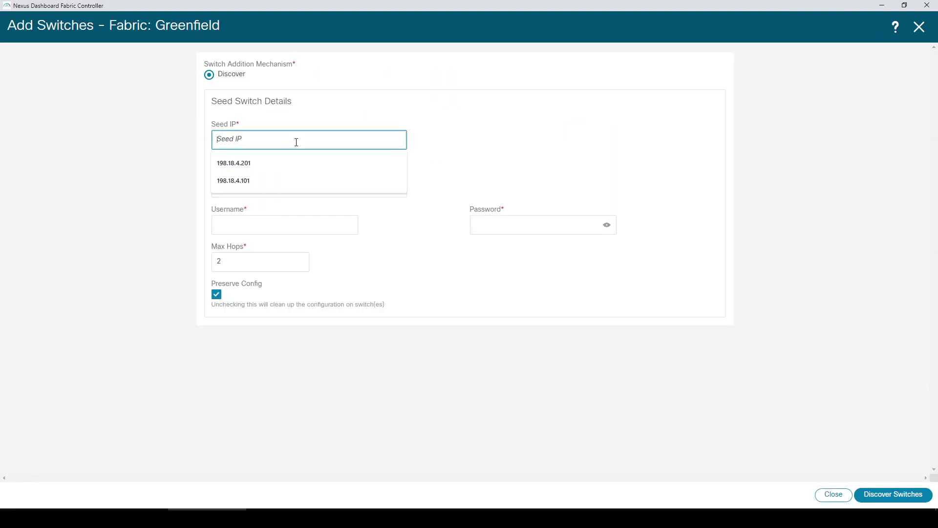
{"action": "key", "text": "Down"}
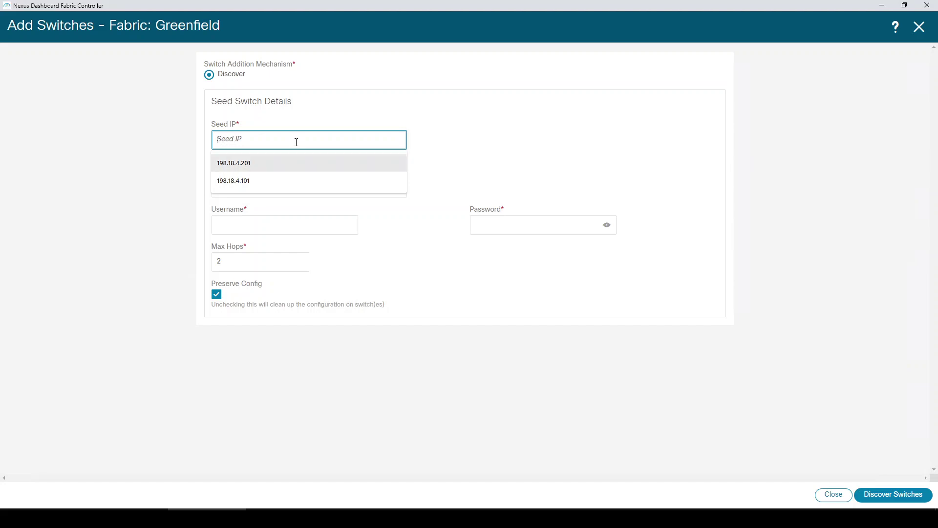
{"action": "key", "text": "Down"}
{"action": "key", "text": "Tab"}
{"action": "key", "text": "Tab"}
{"action": "type", "text": "admin"}
{"action": "key", "text": "Tab"}
{"action": "type", "text": "••••••••••"}
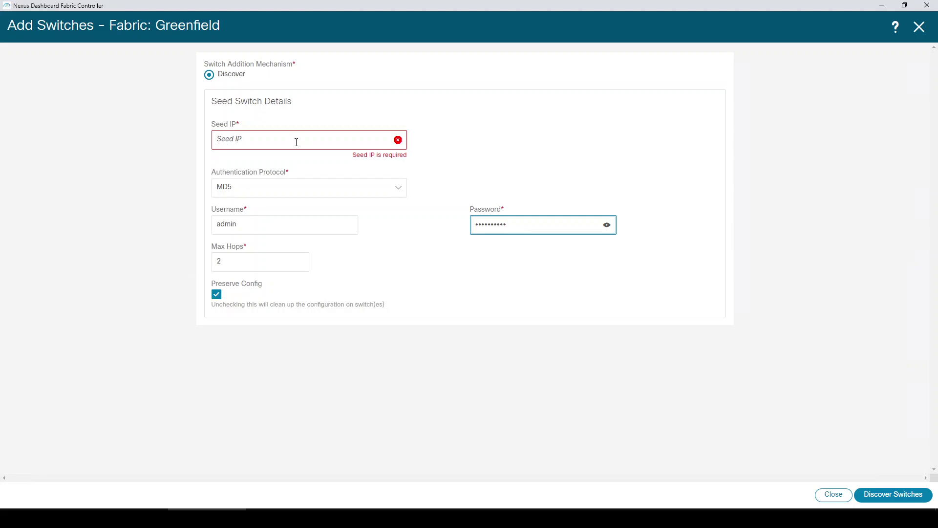
{"action": "left_click", "coordinate": [889, 494]}
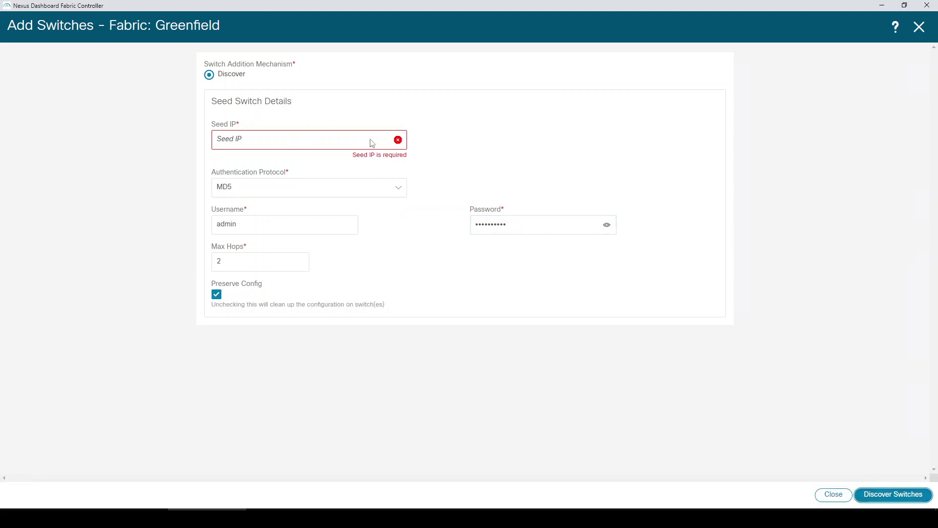
- Discover from seed 198.18.4.101, then close back to Greenfield's switch list
{"action": "left_click", "coordinate": [283, 143]}
{"action": "left_click", "coordinate": [256, 182]}
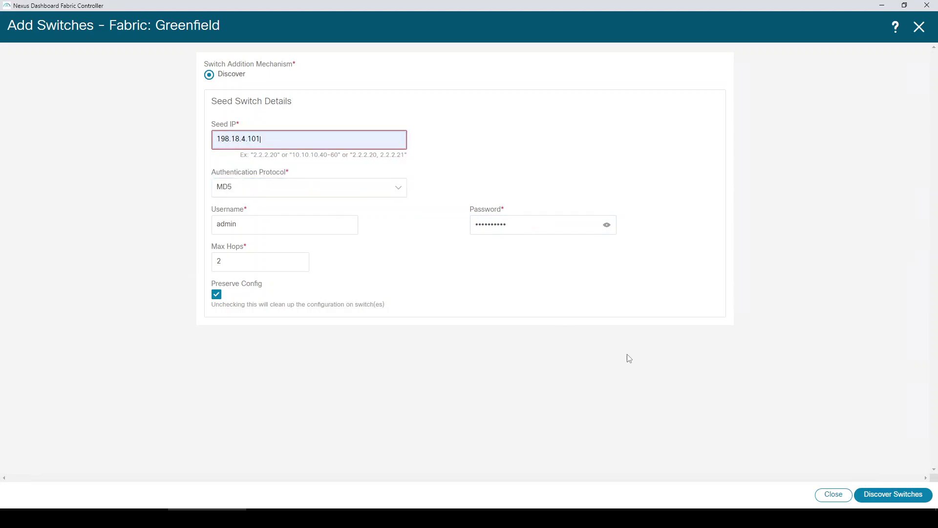
{"action": "left_click", "coordinate": [873, 495]}
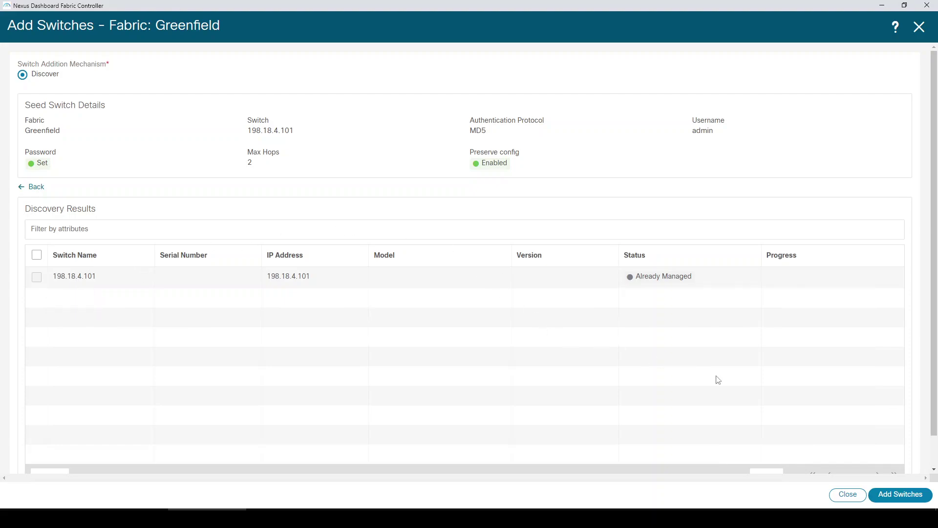
{"action": "left_click", "coordinate": [848, 496]}
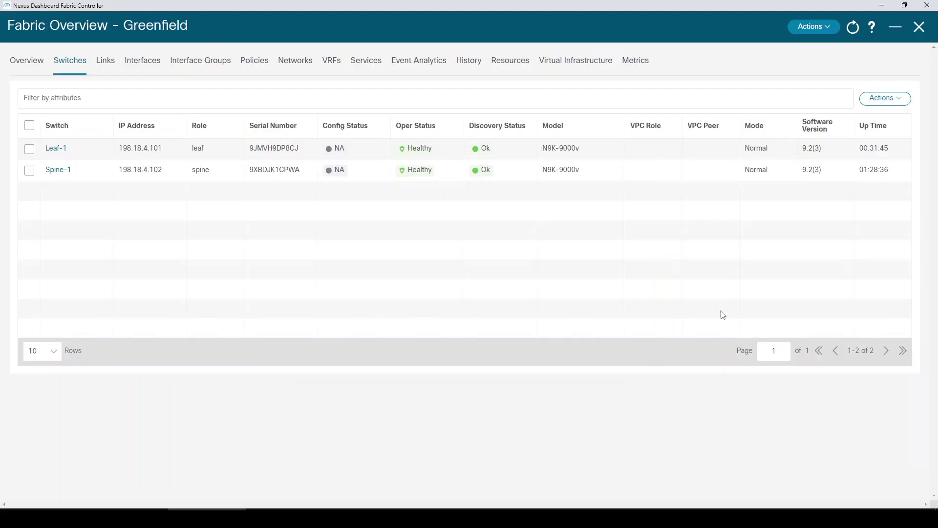
- Recalculate Greenfield's config, dismiss the switches-reloading error, and close the Greenfield overview
{"action": "left_click", "coordinate": [808, 28]}
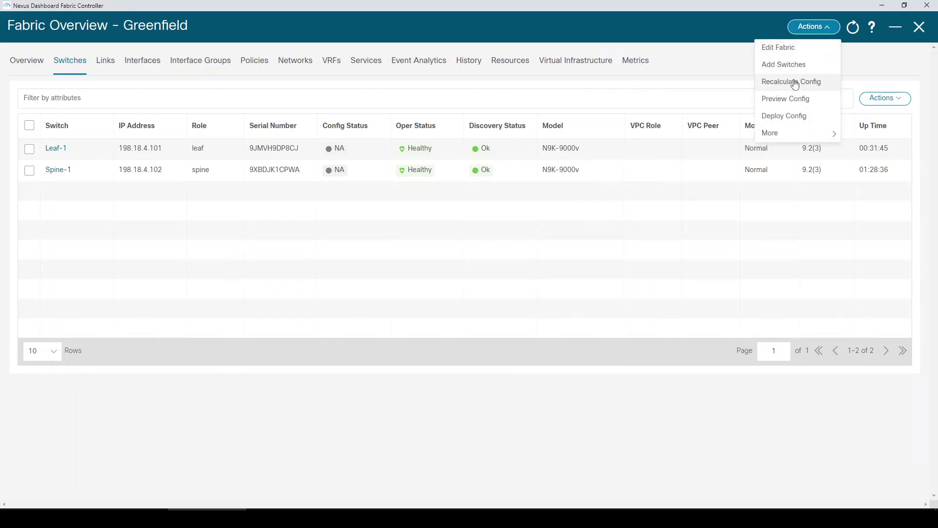
{"action": "left_click", "coordinate": [792, 82]}
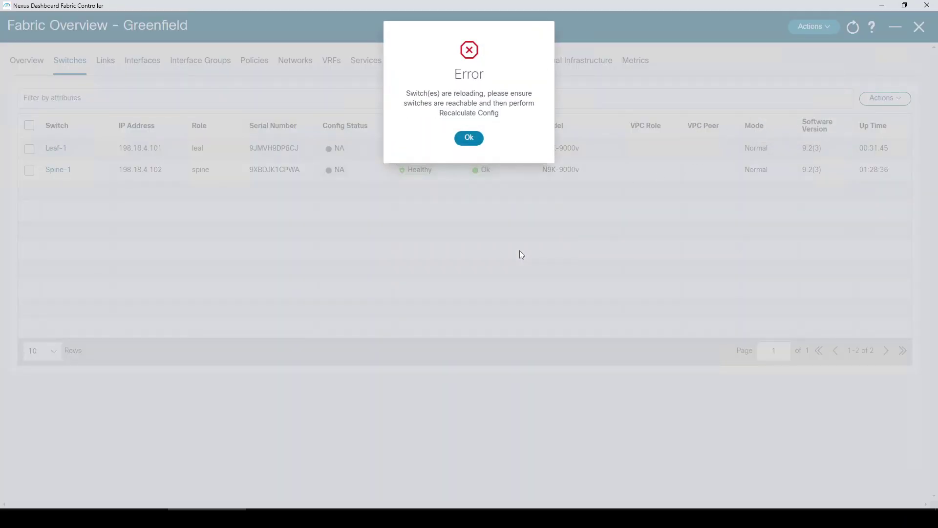
{"action": "left_click", "coordinate": [470, 138]}
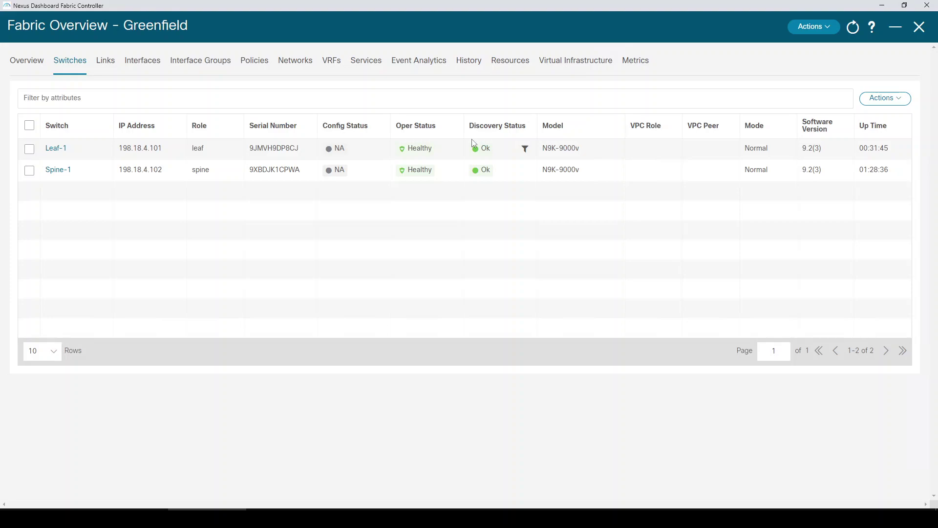
{"action": "left_click", "coordinate": [919, 30]}
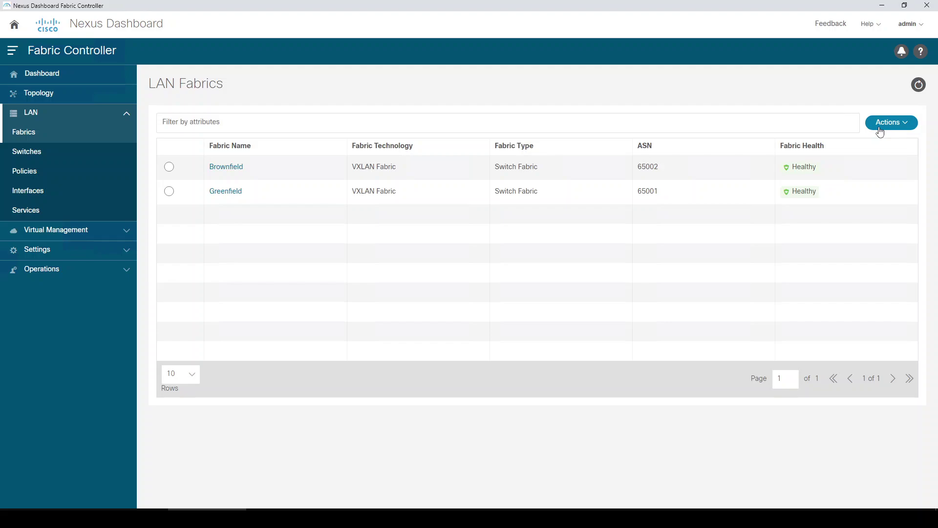
- Create a new fabric named Core using the External_Fabric template
{"action": "left_click", "coordinate": [880, 131]}
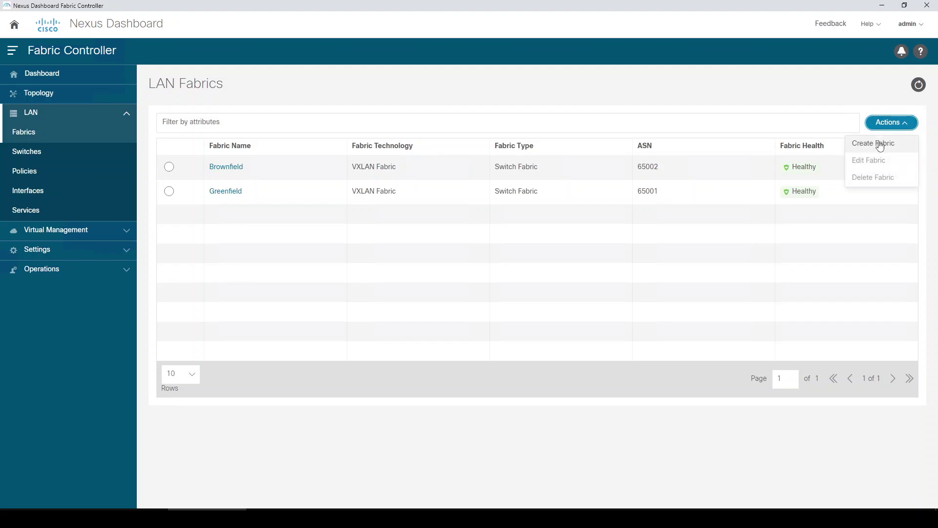
{"action": "left_click", "coordinate": [880, 144]}
{"action": "left_click", "coordinate": [496, 213]}
{"action": "type", "text": "Core"}
{"action": "left_click", "coordinate": [461, 358]}
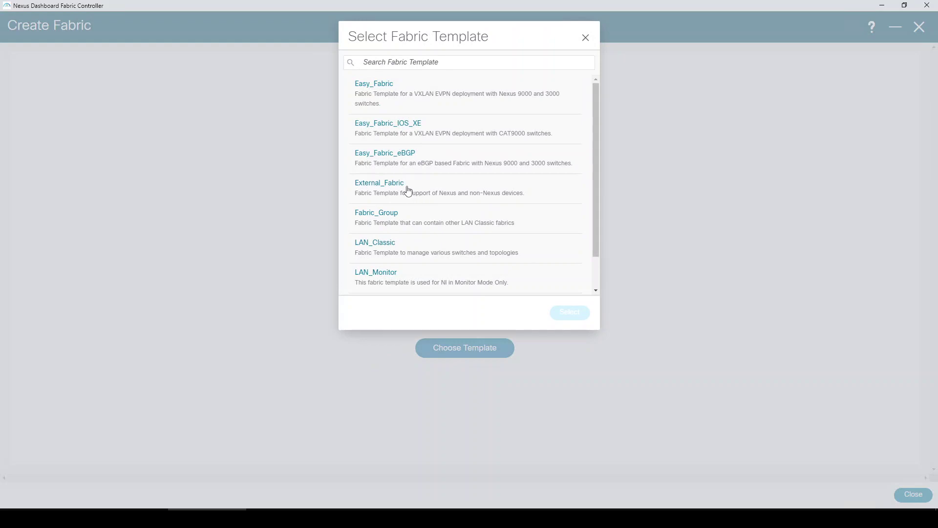
{"action": "left_click", "coordinate": [408, 191]}
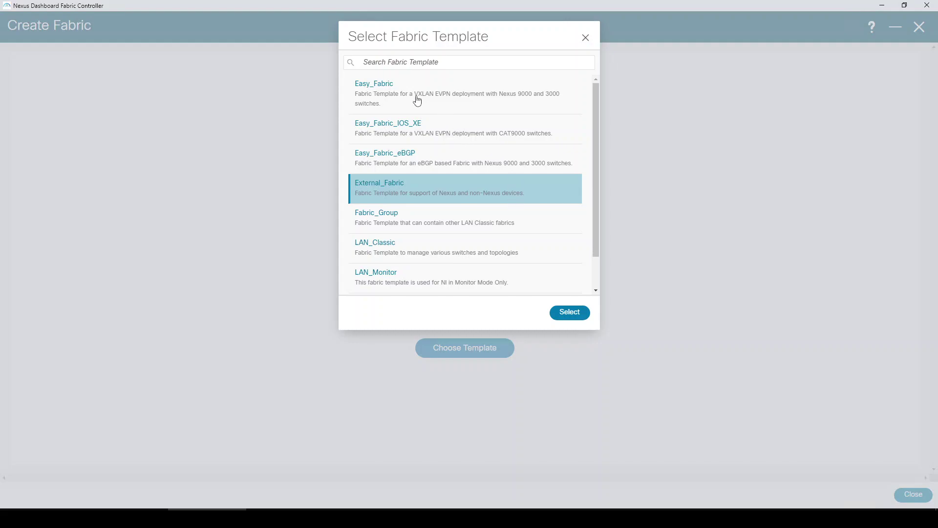
{"action": "left_click", "coordinate": [575, 314]}
- Set Core's BGP AS number to 65003 and disable Fabric Monitor Mode
{"action": "left_click", "coordinate": [351, 194]}
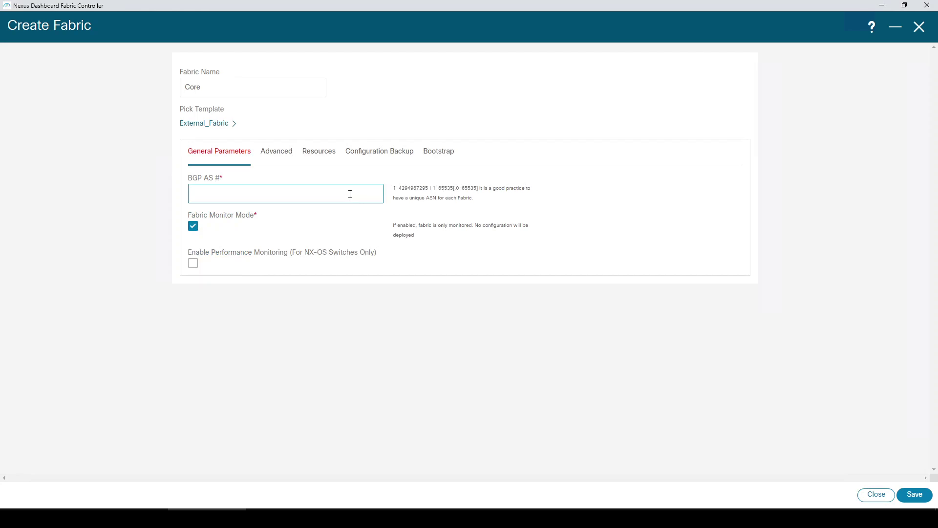
{"action": "type", "text": "65003"}
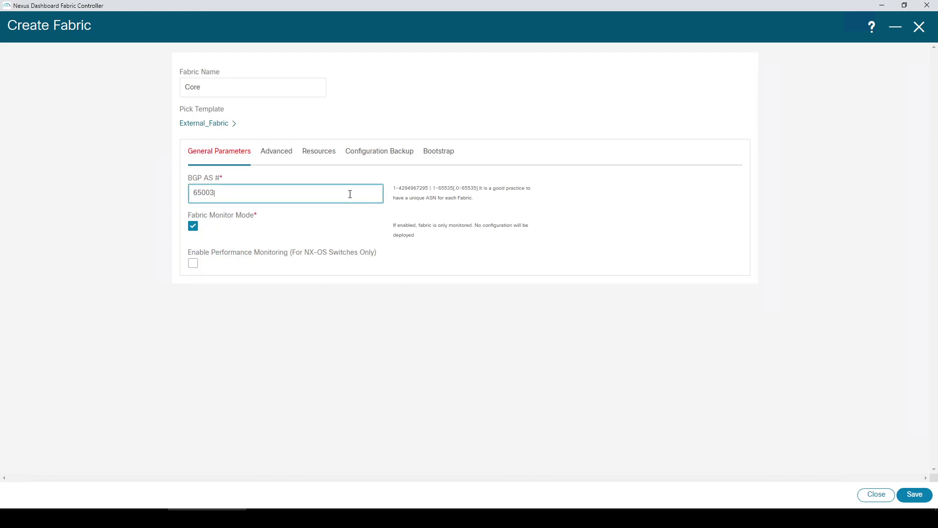
{"action": "left_click", "coordinate": [194, 226]}
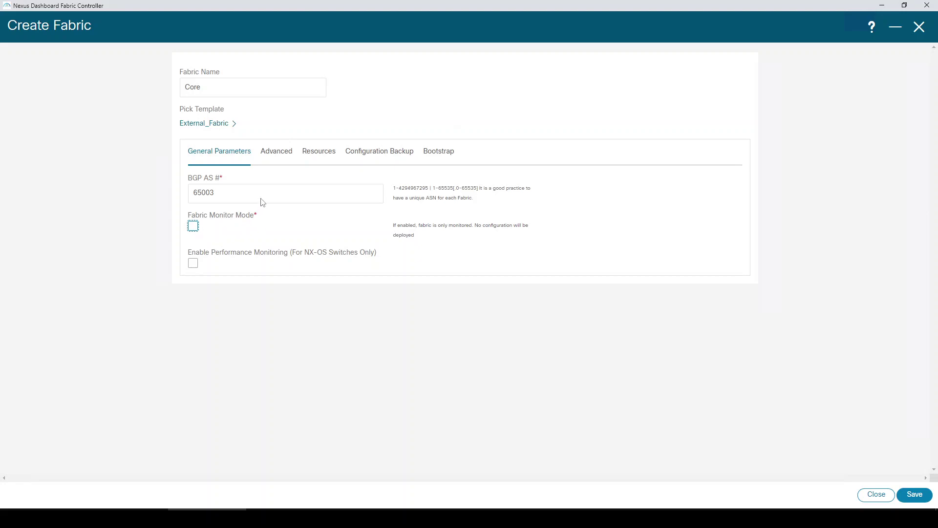
- Review the Advanced, Resources, Configuration Backup and Bootstrap settings, then save the Core fabric
{"action": "left_click", "coordinate": [274, 159]}
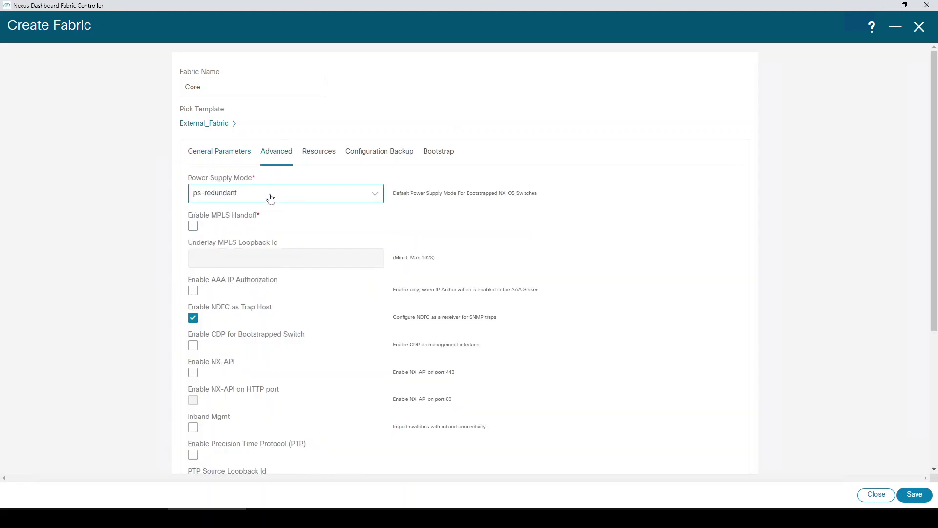
{"action": "scroll", "coordinate": [270, 210], "scroll_direction": "down", "scroll_amount": 4}
{"action": "left_click", "coordinate": [256, 356]}
{"action": "scroll", "coordinate": [255, 356], "scroll_direction": "up", "scroll_amount": 5}
{"action": "scroll", "coordinate": [256, 357], "scroll_direction": "down", "scroll_amount": 4}
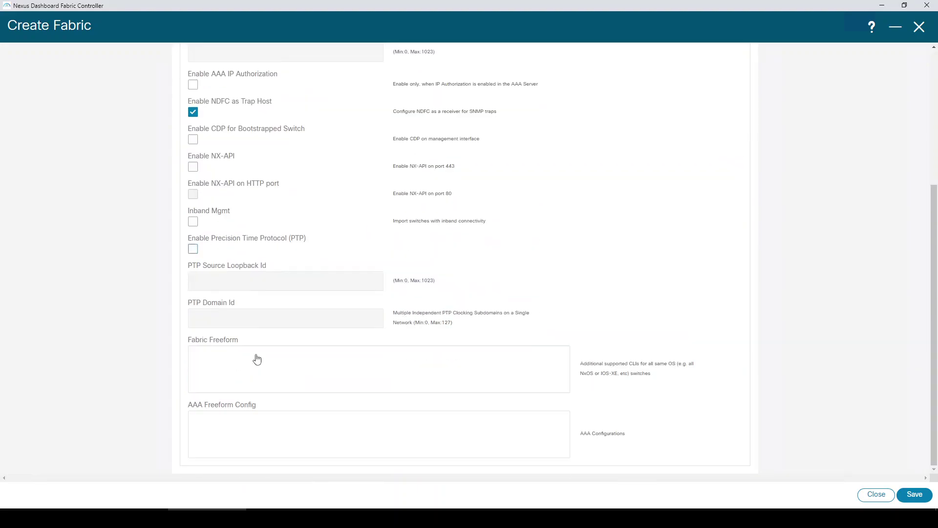
{"action": "left_click", "coordinate": [256, 354]}
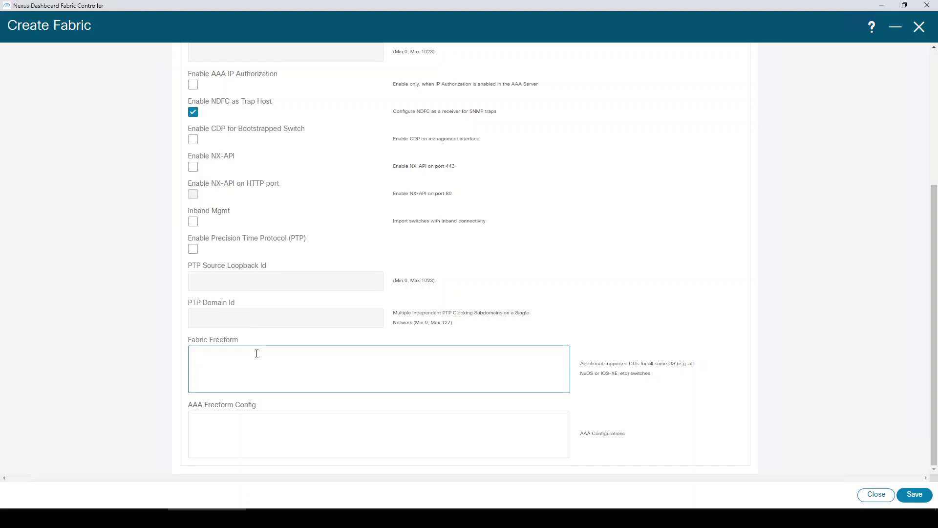
{"action": "scroll", "coordinate": [256, 354], "scroll_direction": "up", "scroll_amount": 4}
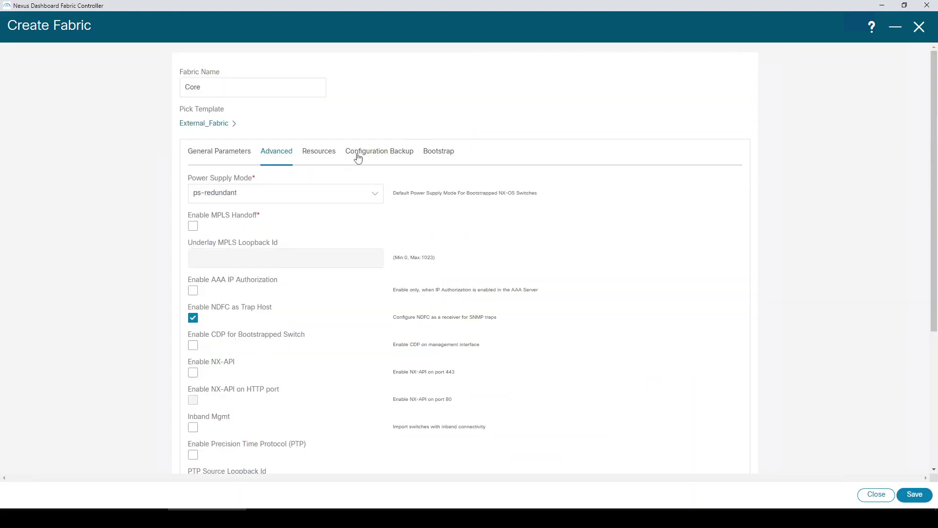
{"action": "left_click", "coordinate": [321, 160]}
{"action": "left_click", "coordinate": [371, 153]}
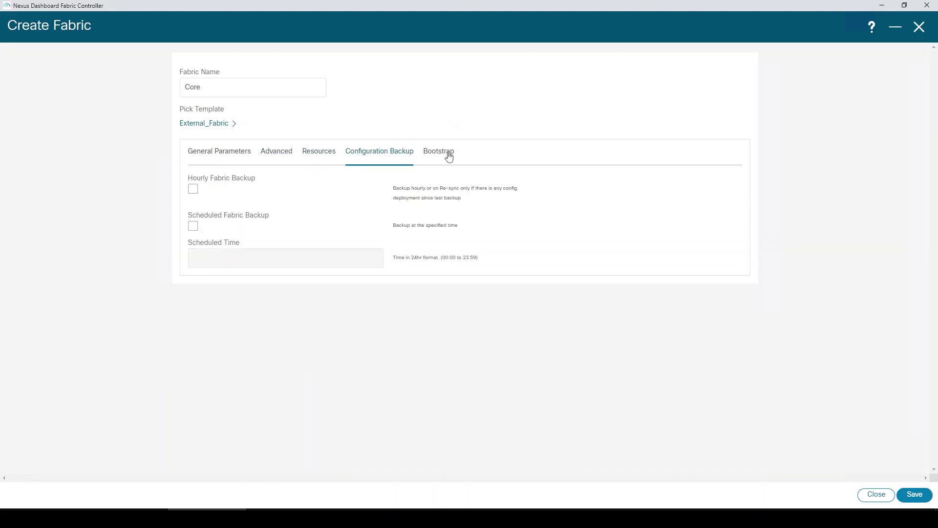
{"action": "left_click", "coordinate": [449, 156]}
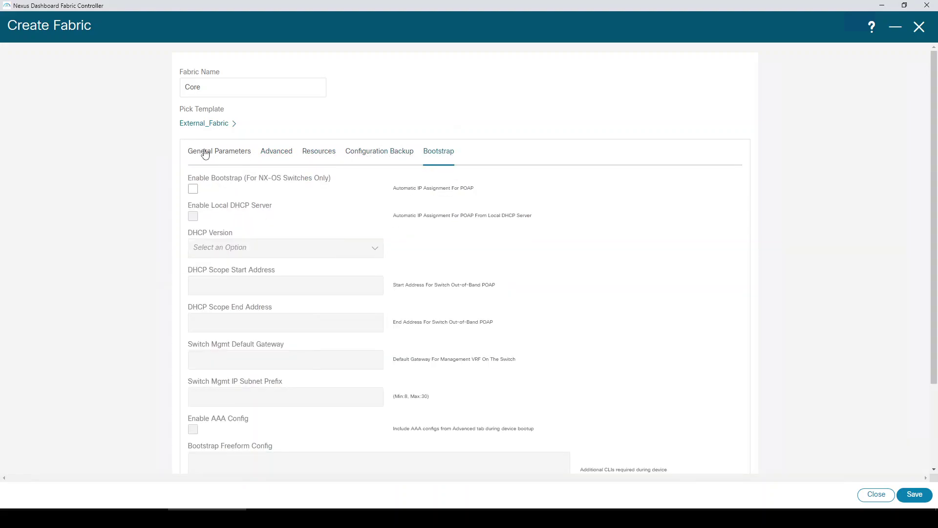
{"action": "left_click", "coordinate": [203, 153]}
{"action": "left_click", "coordinate": [914, 495]}
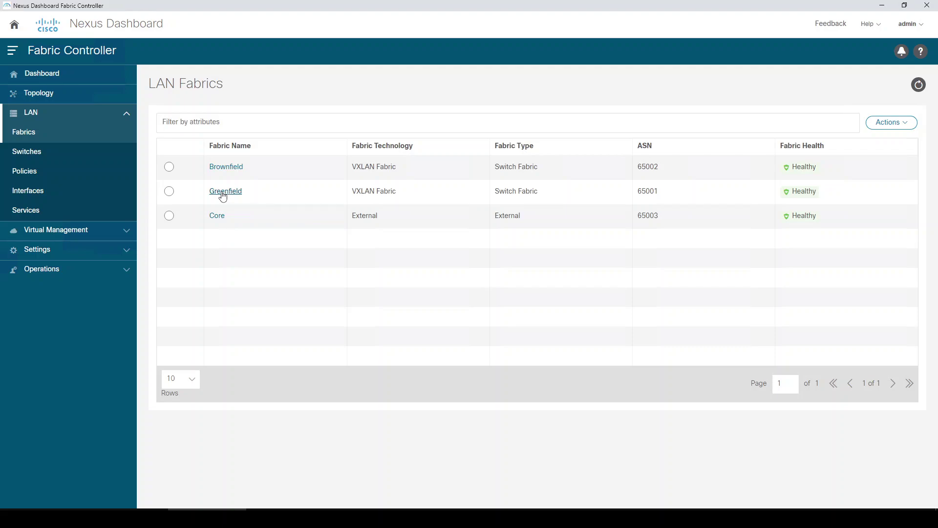
- Open the Greenfield fabric overview and its Actions menu
{"action": "left_click", "coordinate": [224, 195]}
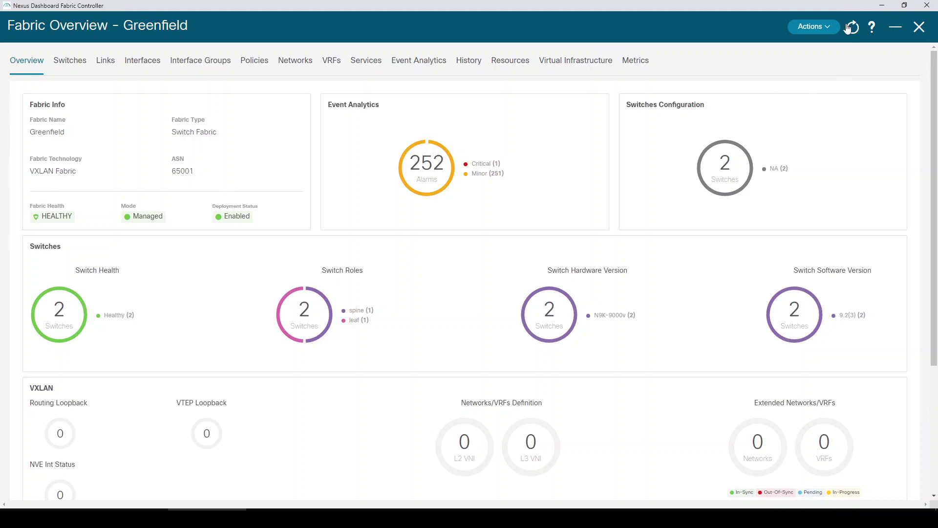
{"action": "left_click", "coordinate": [833, 28]}
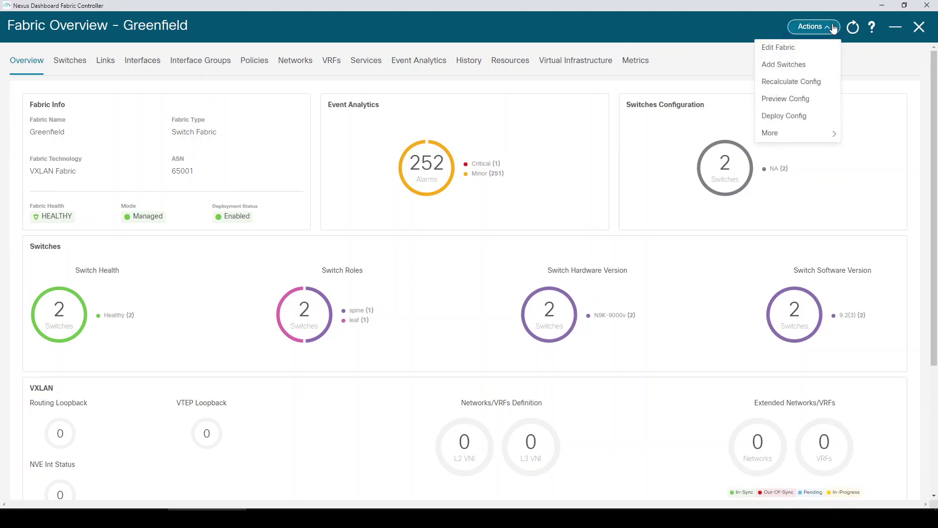
- Inspect Greenfield's Advanced settings, keep Greenfield Cleanup Option at Disable, and close without saving
{"action": "left_click", "coordinate": [791, 48]}
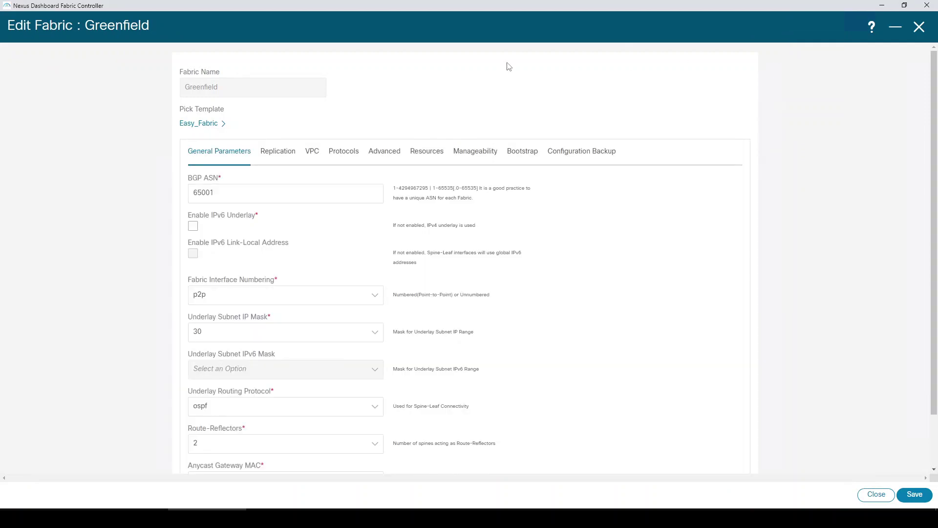
{"action": "left_click", "coordinate": [386, 156]}
{"action": "scroll", "coordinate": [318, 307], "scroll_direction": "down", "scroll_amount": 1}
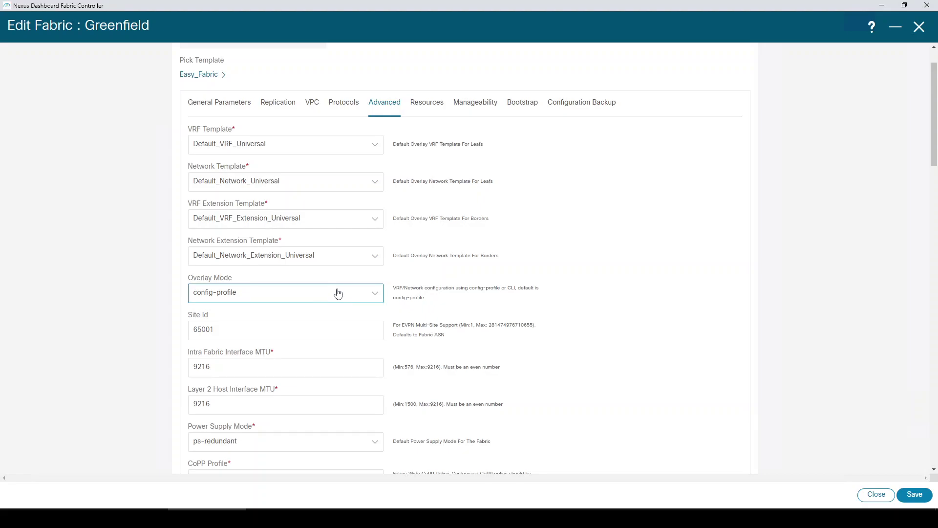
{"action": "scroll", "coordinate": [352, 272], "scroll_direction": "down", "scroll_amount": 8}
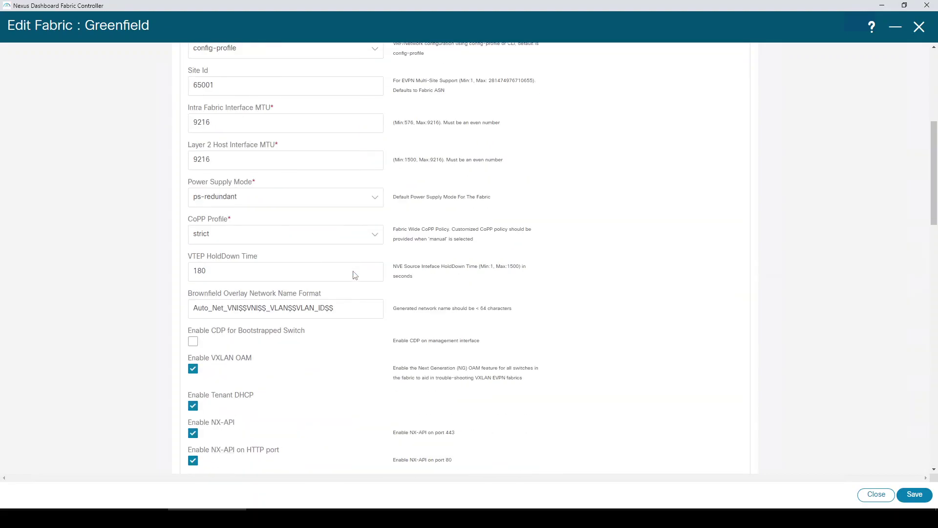
{"action": "scroll", "coordinate": [354, 274], "scroll_direction": "down", "scroll_amount": 4}
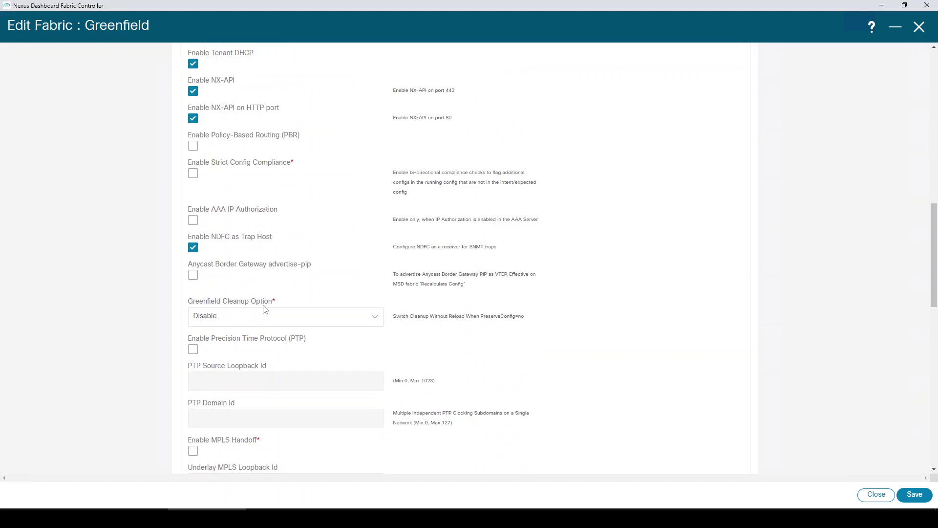
{"action": "left_click_drag", "start_coordinate": [394, 317], "coordinate": [527, 318]}
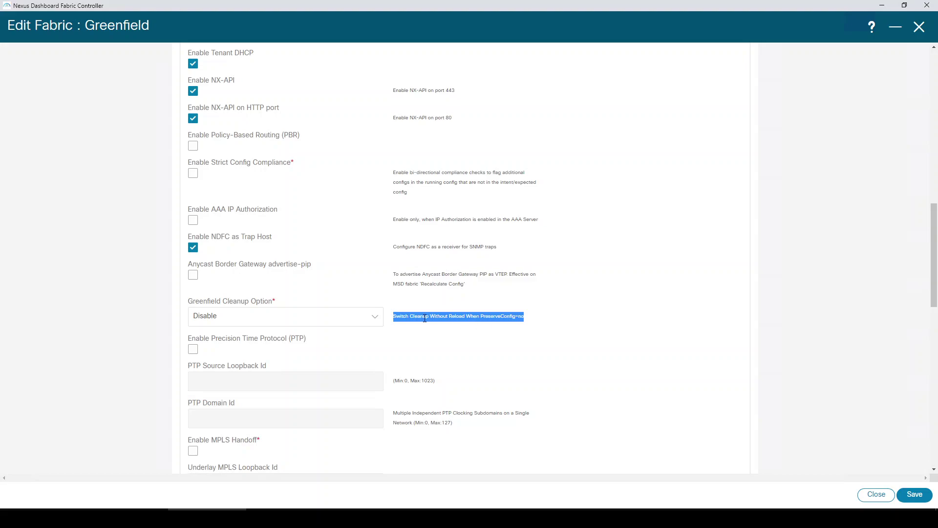
{"action": "left_click", "coordinate": [357, 322]}
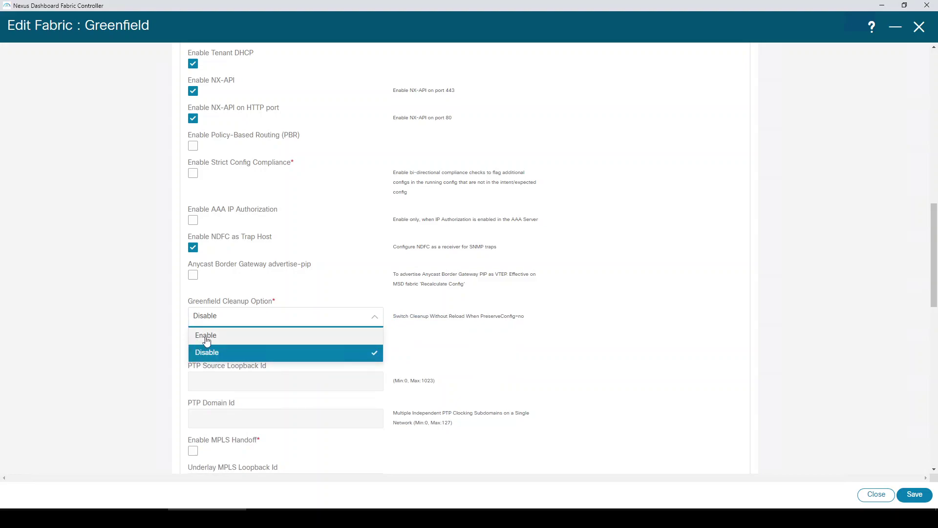
{"action": "left_click", "coordinate": [423, 316]}
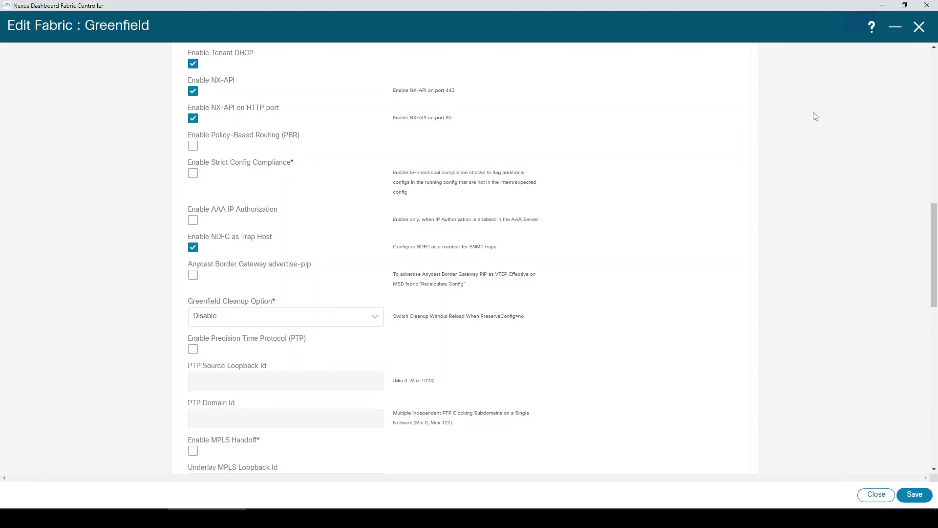
{"action": "left_click", "coordinate": [920, 28]}
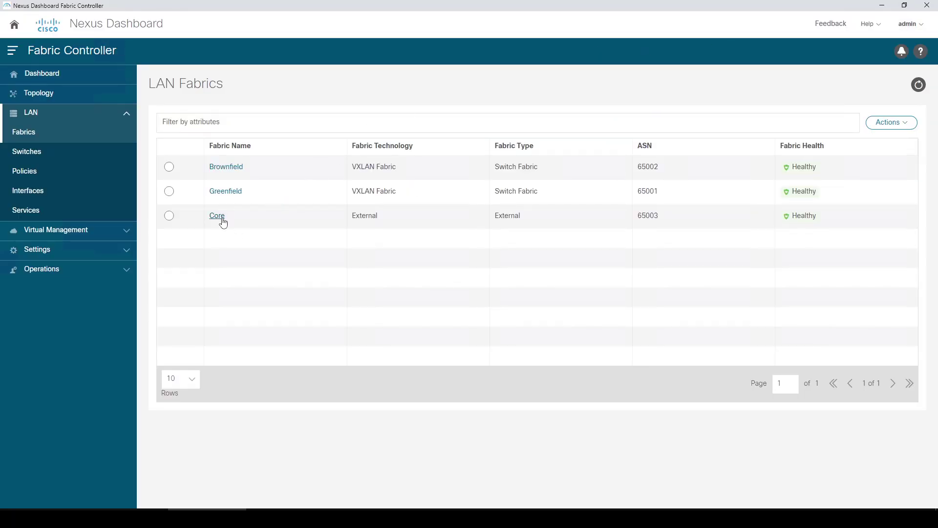
- In Core's switch list, discover seed IP 198.18.4.205 using the admin username and password
{"action": "left_click", "coordinate": [220, 215]}
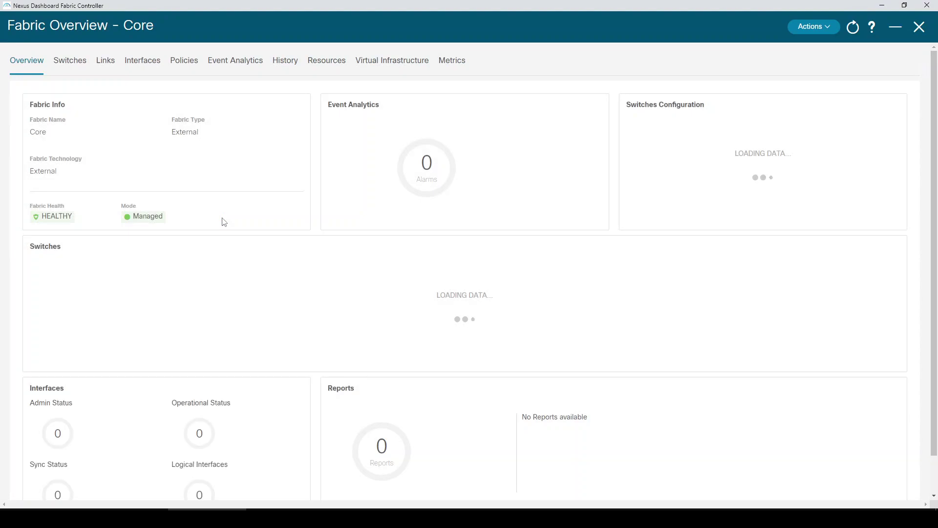
{"action": "left_click", "coordinate": [68, 61]}
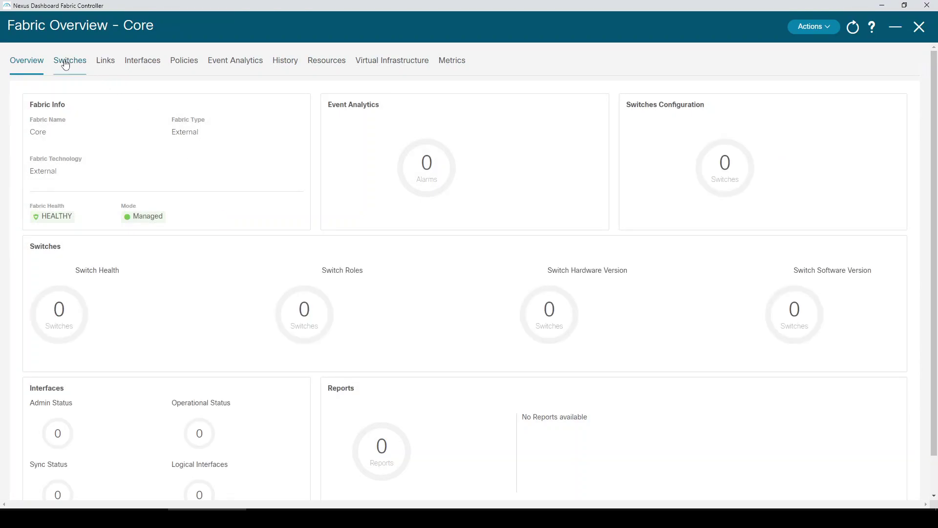
{"action": "left_click", "coordinate": [896, 99]}
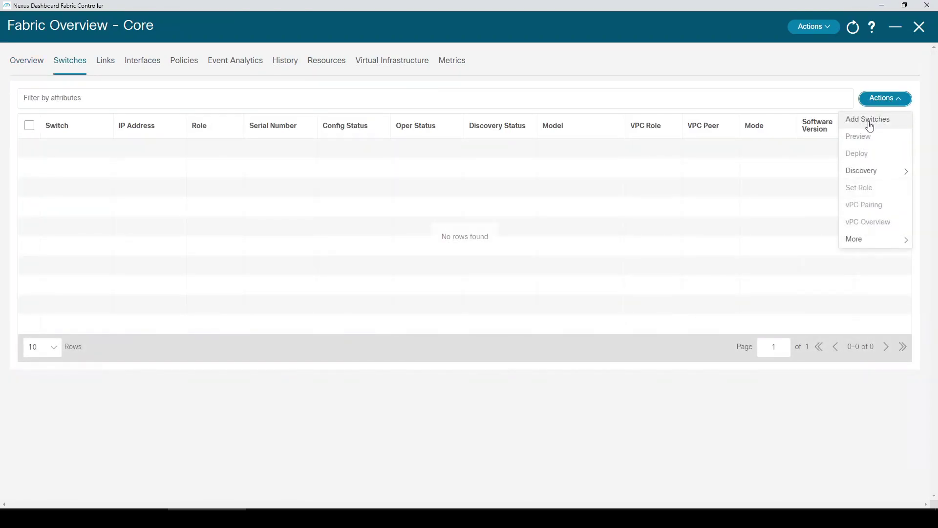
{"action": "left_click", "coordinate": [867, 123]}
{"action": "left_click", "coordinate": [349, 142]}
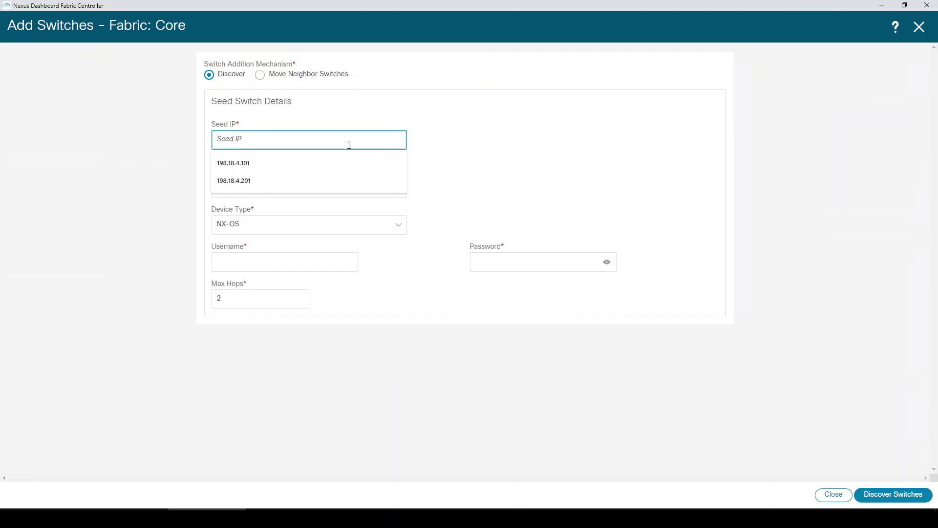
{"action": "type", "text": "198.18.4.205"}
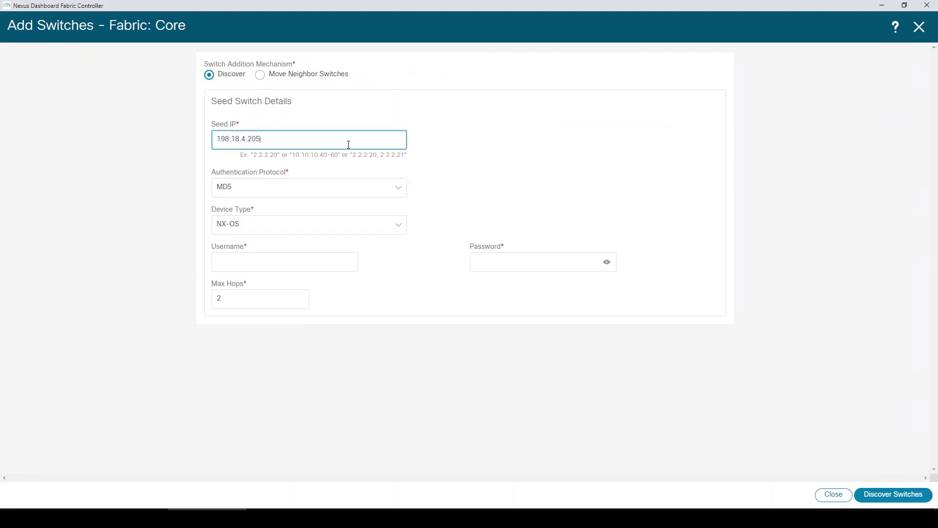
{"action": "left_click", "coordinate": [312, 269]}
{"action": "type", "text": "admin"}
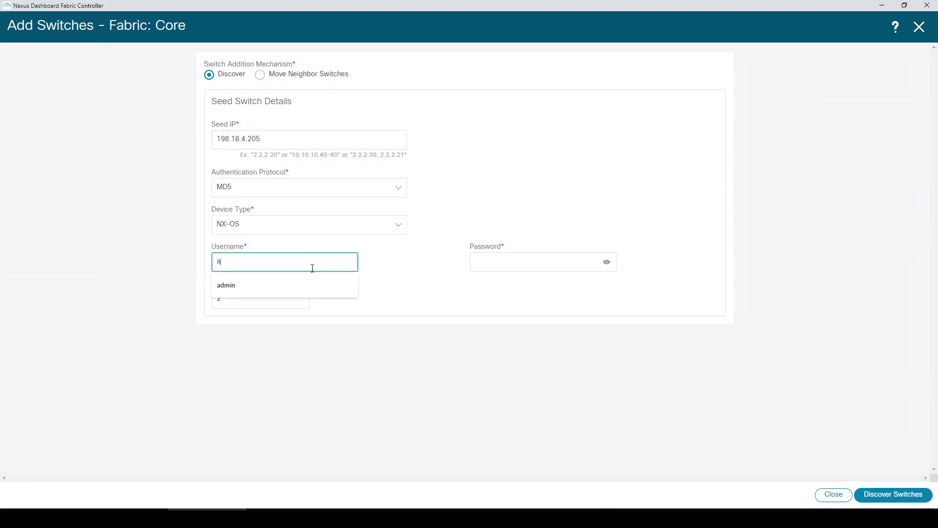
{"action": "key", "text": "Tab"}
{"action": "type", "text": "C1sco12"}
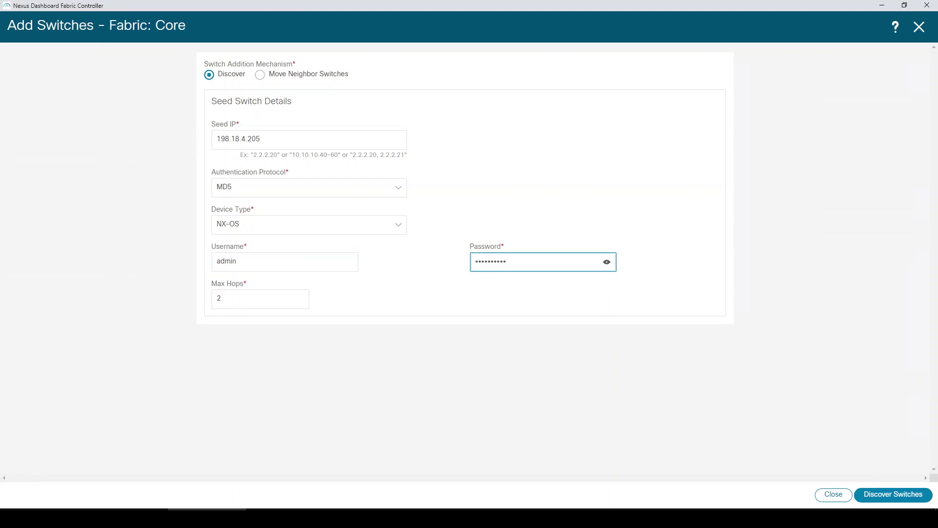
{"action": "left_click", "coordinate": [889, 495]}
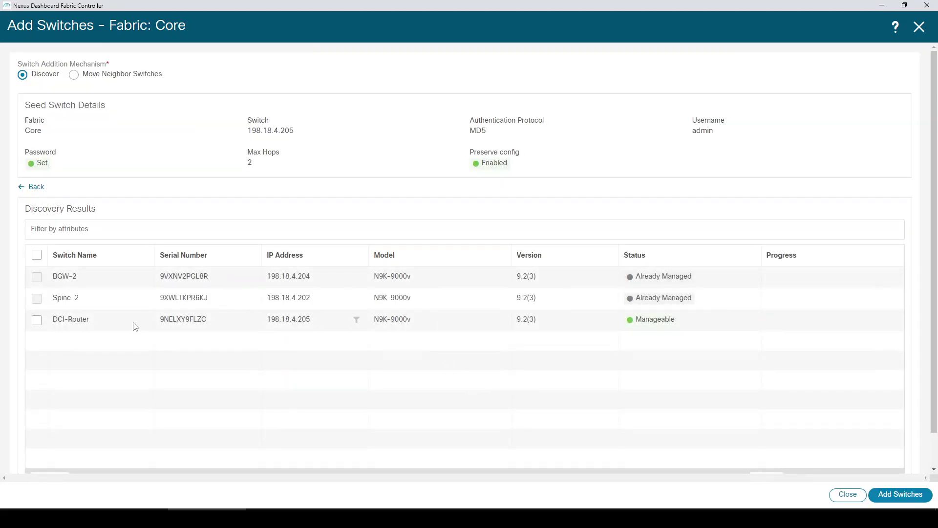
- Add the discovered DCI-Router to the Core fabric and return to the switch list
{"action": "left_click", "coordinate": [36, 320]}
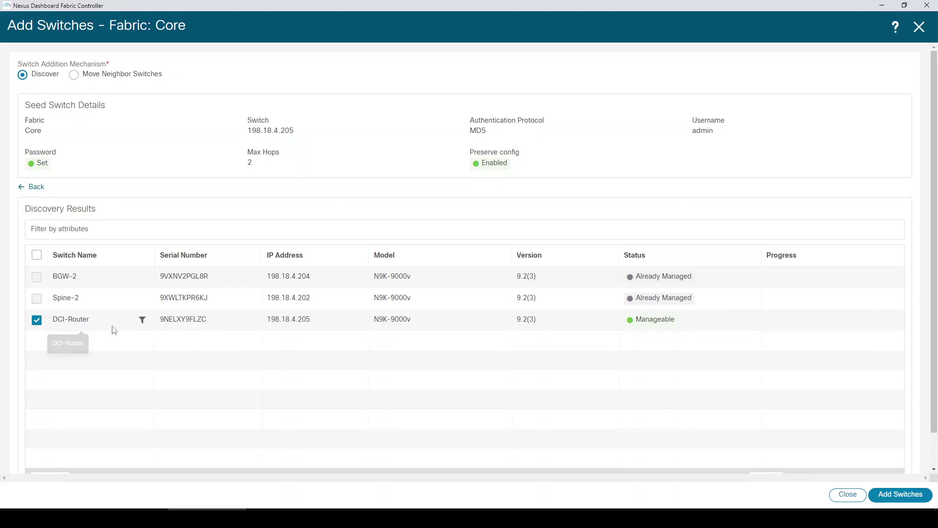
{"action": "left_click", "coordinate": [891, 497]}
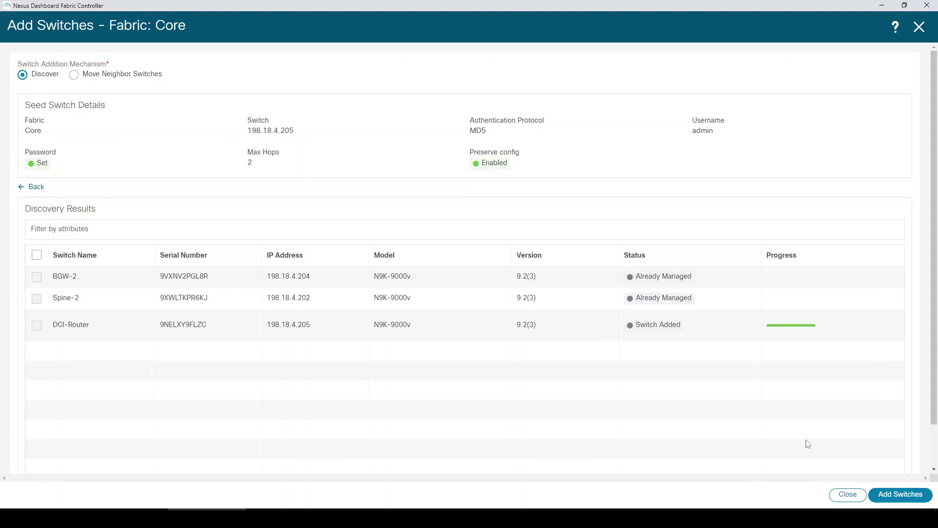
{"action": "left_click", "coordinate": [848, 495]}
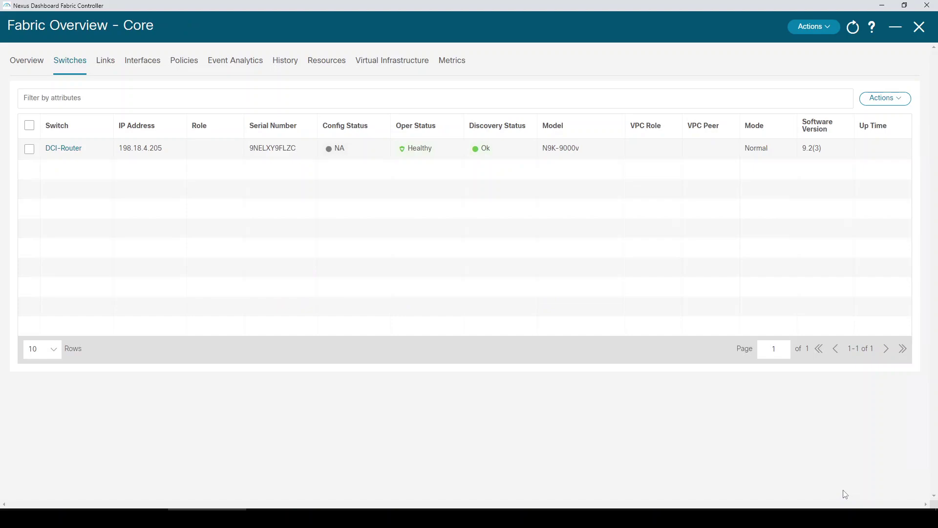
- Assign DCI-Router the core router role and dismiss the recalculate warning
{"action": "left_click", "coordinate": [29, 149]}
{"action": "left_click", "coordinate": [884, 101]}
{"action": "left_click", "coordinate": [873, 190]}
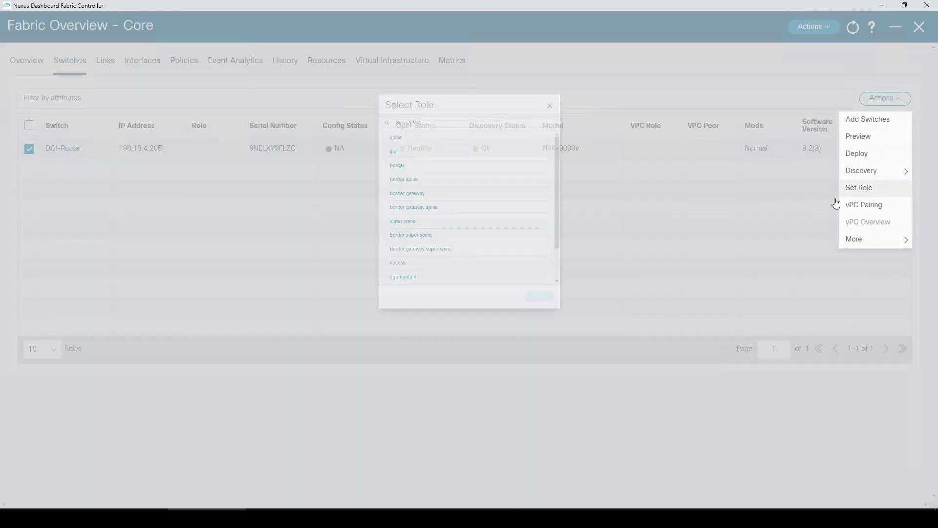
{"action": "scroll", "coordinate": [418, 259], "scroll_direction": "down", "scroll_amount": 3}
{"action": "left_click", "coordinate": [391, 265]}
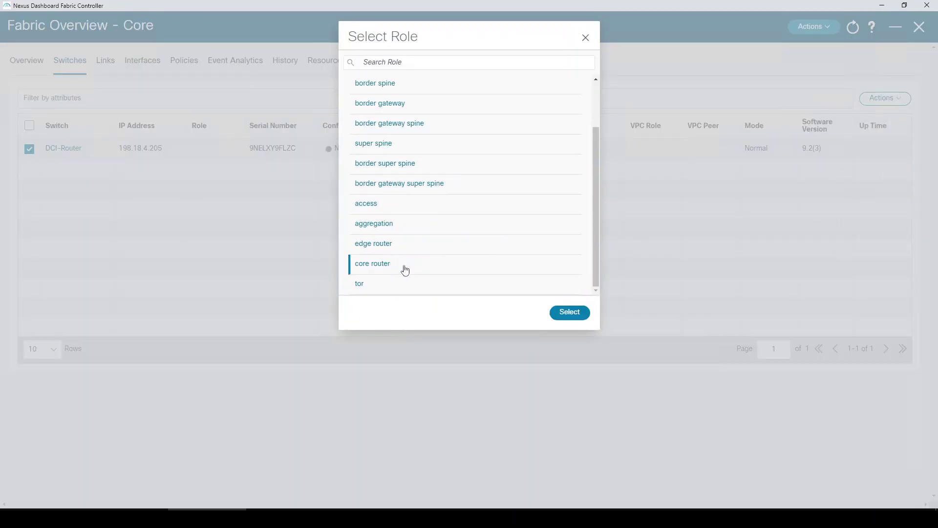
{"action": "left_click", "coordinate": [571, 314]}
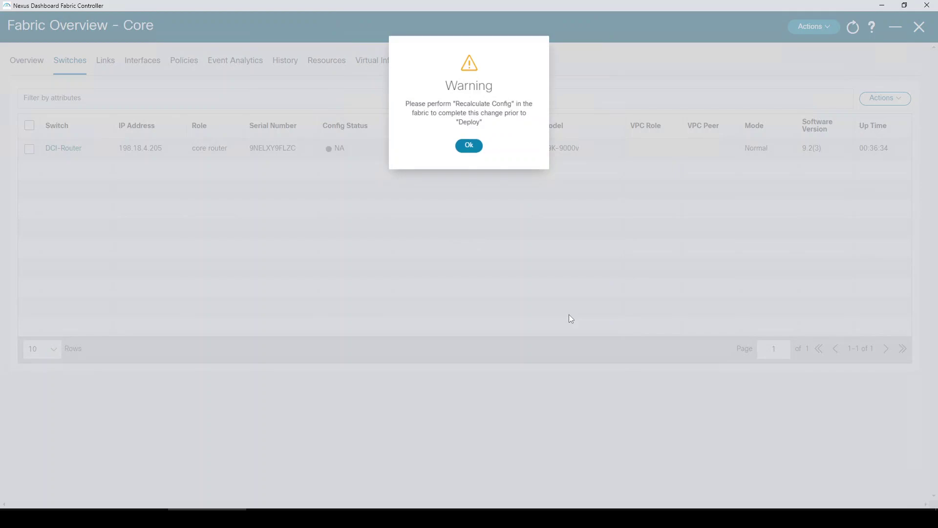
{"action": "left_click", "coordinate": [475, 141]}
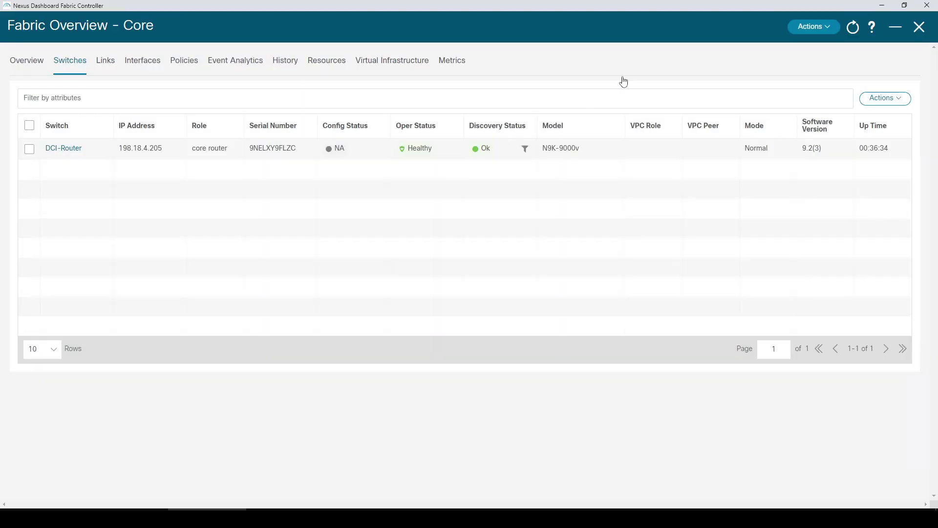
- Recalculate and deploy Core's pending config to DCI-Router, then leave the Core fabric
{"action": "left_click", "coordinate": [823, 28]}
{"action": "left_click", "coordinate": [800, 82]}
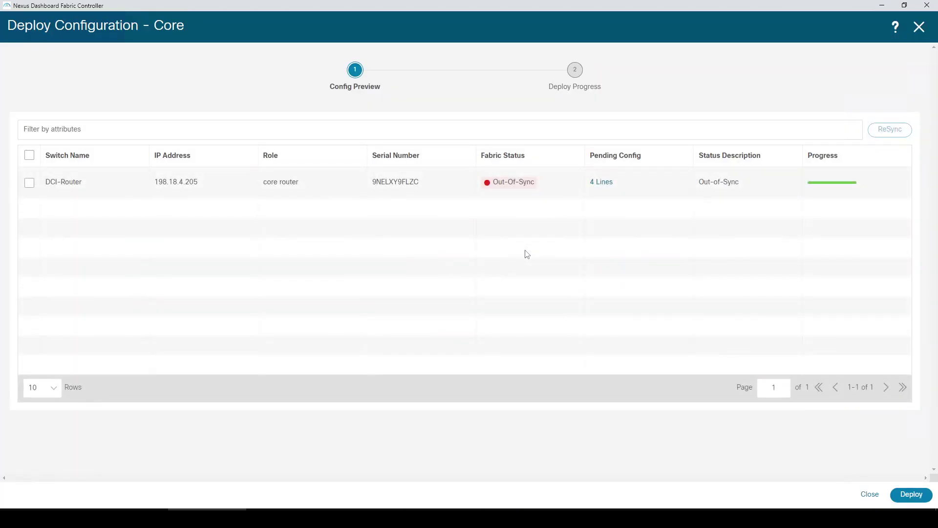
{"action": "left_click", "coordinate": [909, 497]}
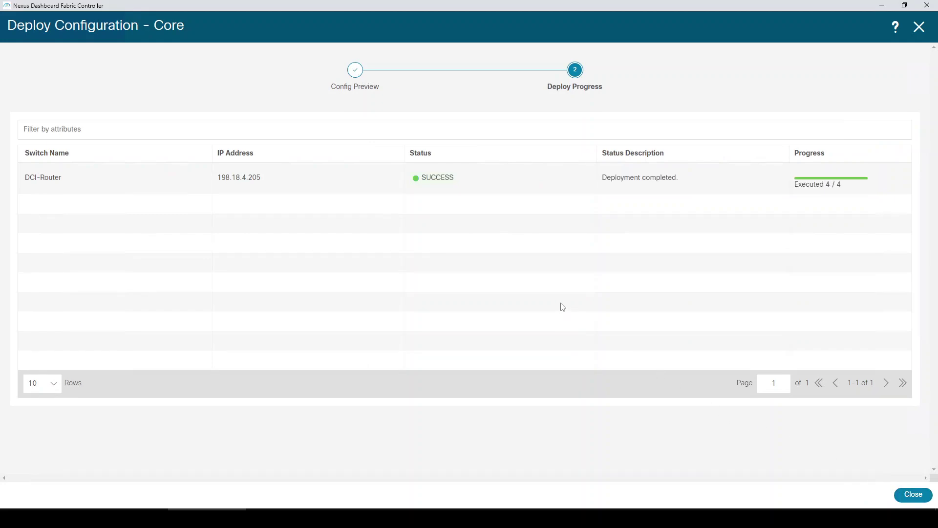
{"action": "left_click", "coordinate": [909, 495]}
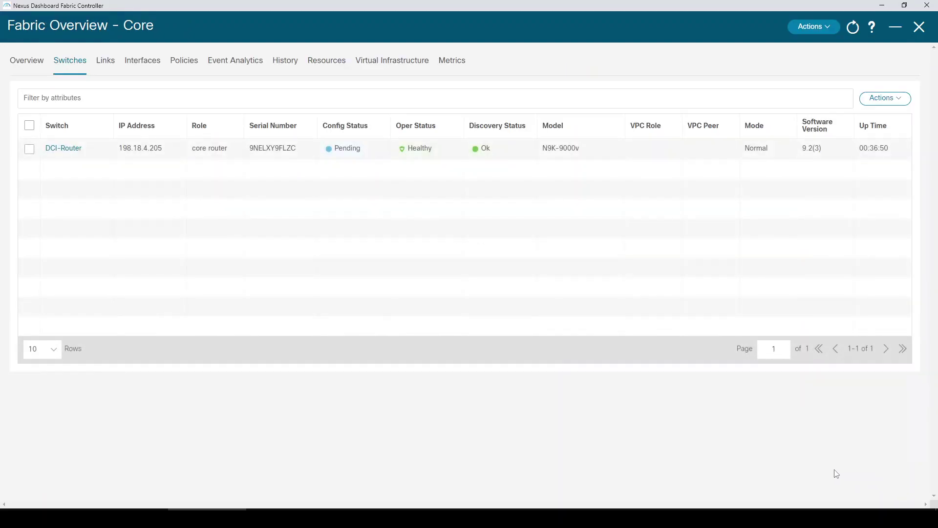
{"action": "left_click", "coordinate": [920, 28]}
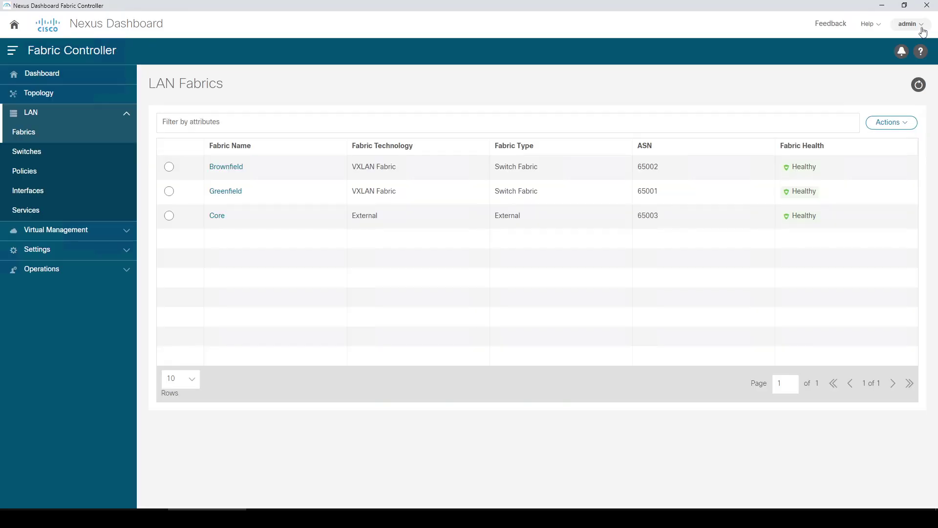
- Open Greenfield's switch list and start adding switches
{"action": "left_click", "coordinate": [228, 192]}
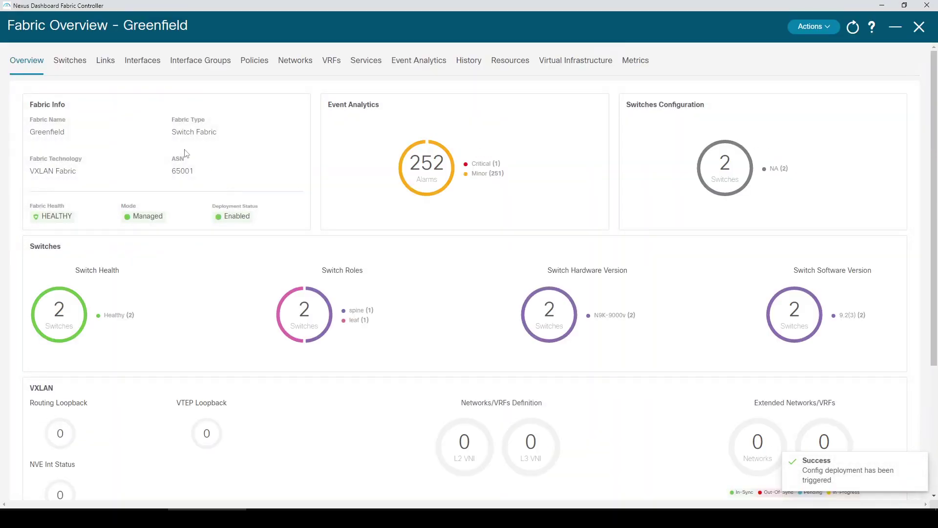
{"action": "left_click", "coordinate": [76, 66]}
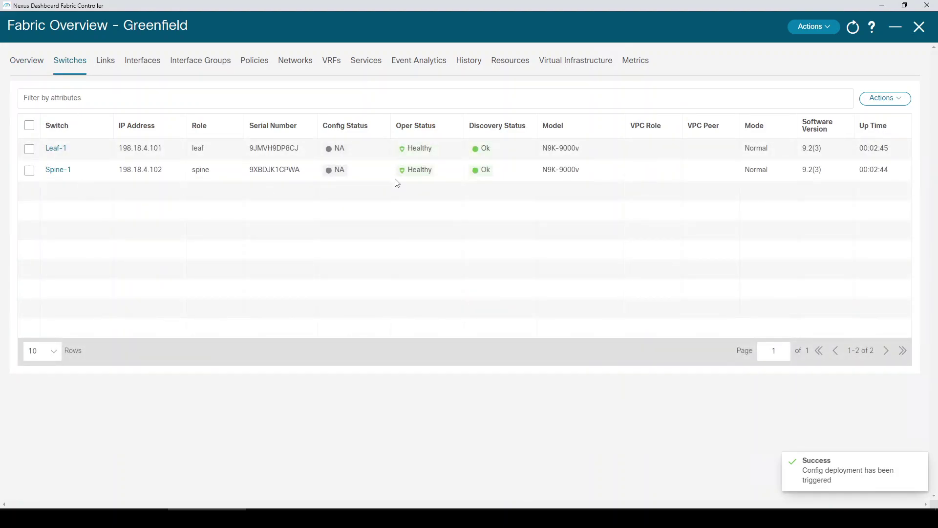
{"action": "left_click", "coordinate": [879, 98]}
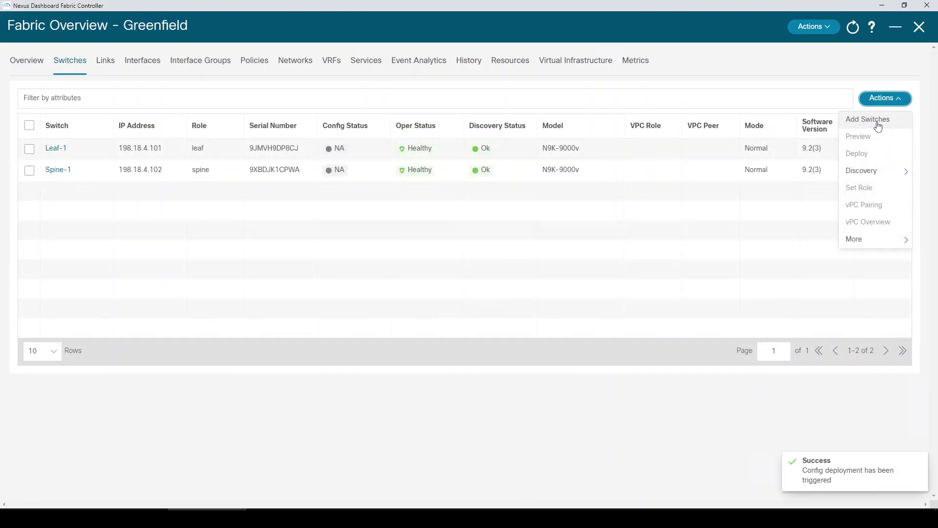
{"action": "left_click", "coordinate": [878, 124]}
- Discover from seed 198.18.4.101 with the admin username and password, then close the window
{"action": "left_click", "coordinate": [262, 139]}
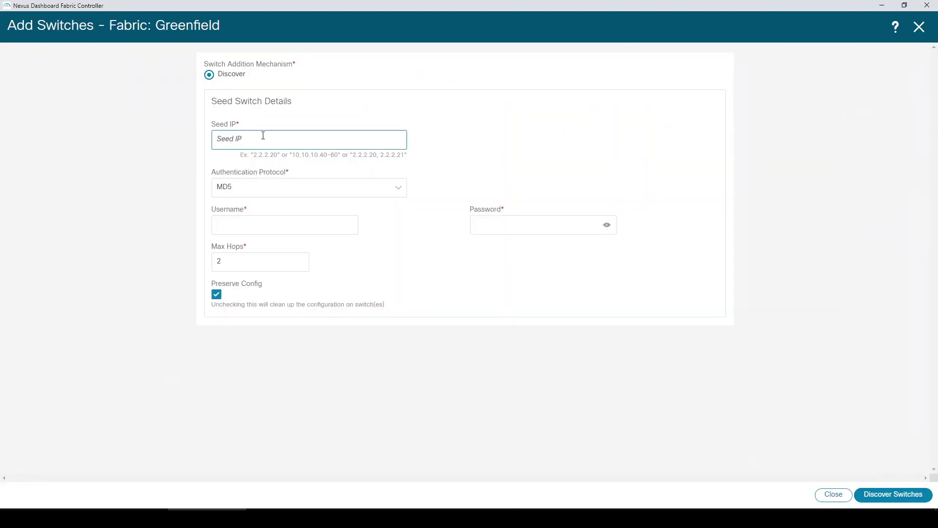
{"action": "left_click", "coordinate": [259, 163]}
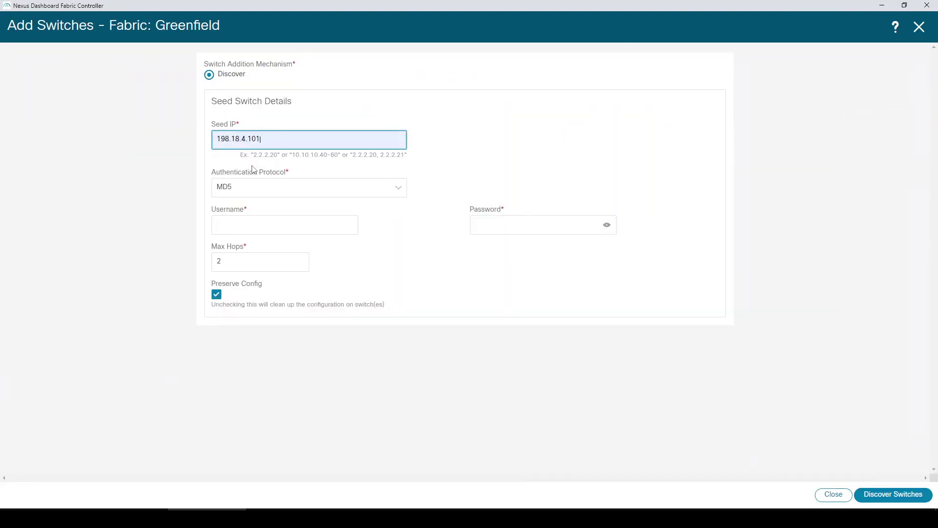
{"action": "left_click", "coordinate": [258, 218]}
{"action": "type", "text": "admin"}
{"action": "key", "text": "Tab"}
{"action": "type", "text": "C1sco123"}
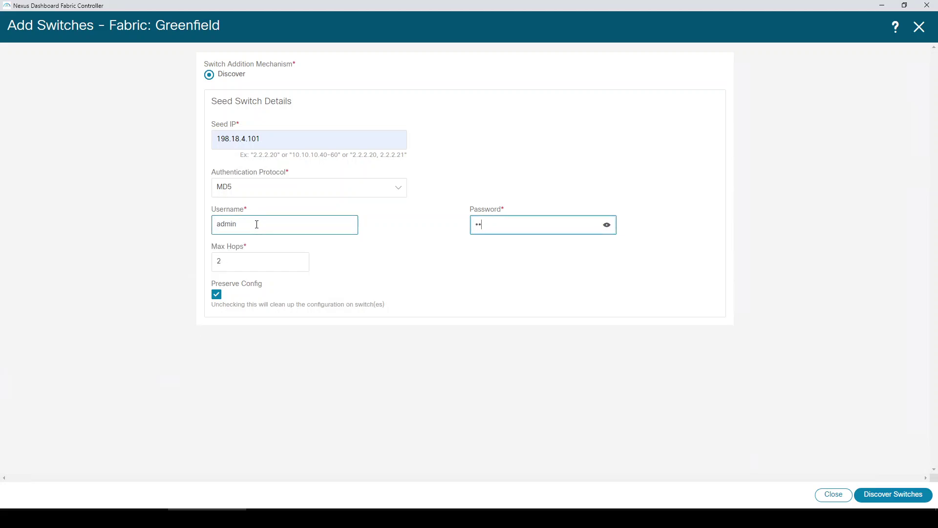
{"action": "type", "text": "45"}
{"action": "left_click", "coordinate": [904, 498]}
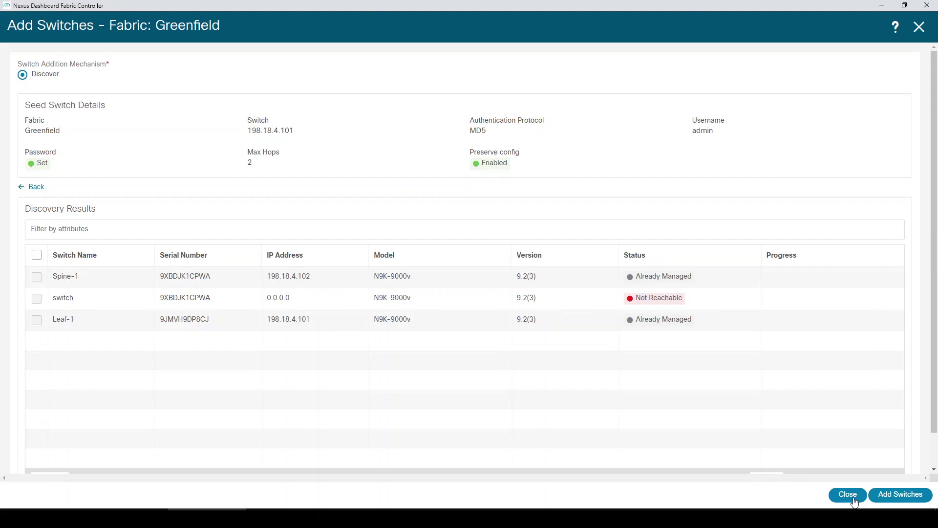
{"action": "left_click", "coordinate": [854, 501]}
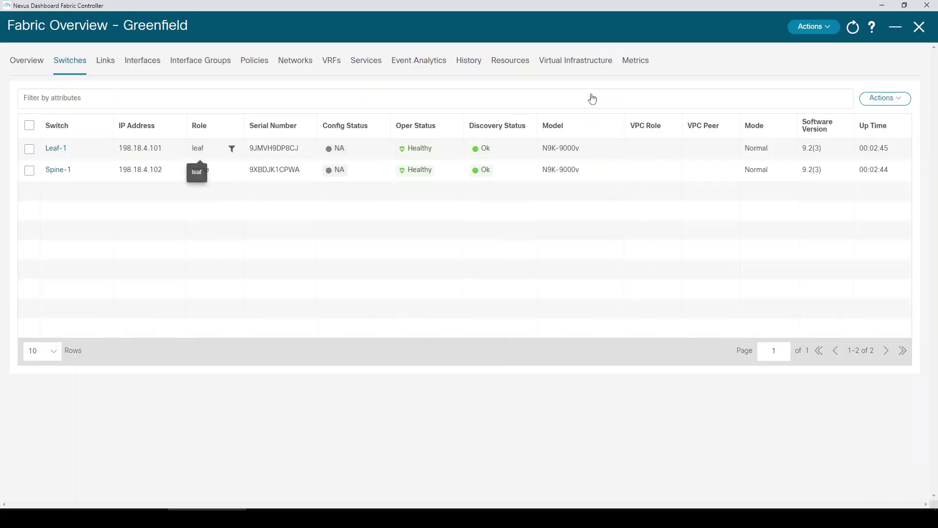
- Recalculate the Greenfield fabric config and deploy 950 lines to Leaf-1 and 551 to Spine-1
{"action": "left_click", "coordinate": [813, 26]}
{"action": "left_click", "coordinate": [805, 87]}
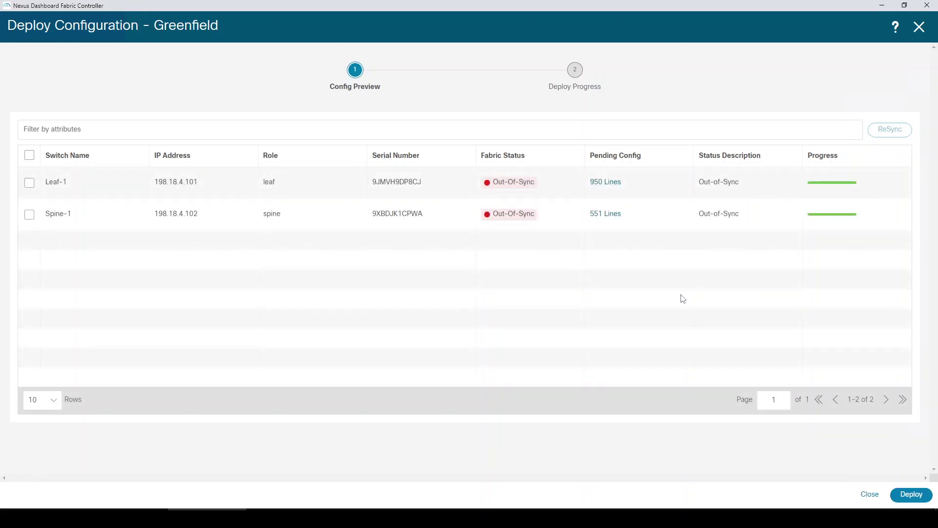
{"action": "left_click", "coordinate": [910, 494]}
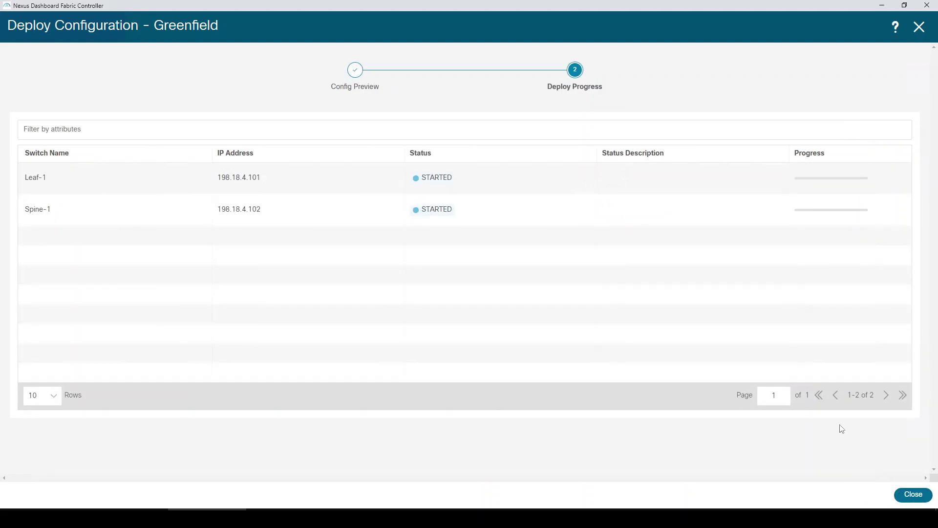
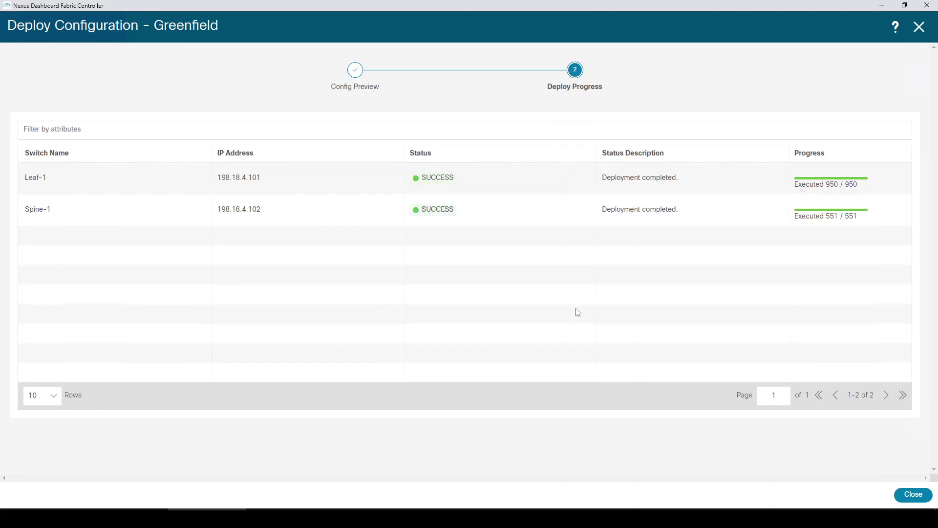
- Close the Deploy Configuration results and the Fabric Overview – Greenfield window
{"action": "left_click", "coordinate": [914, 495]}
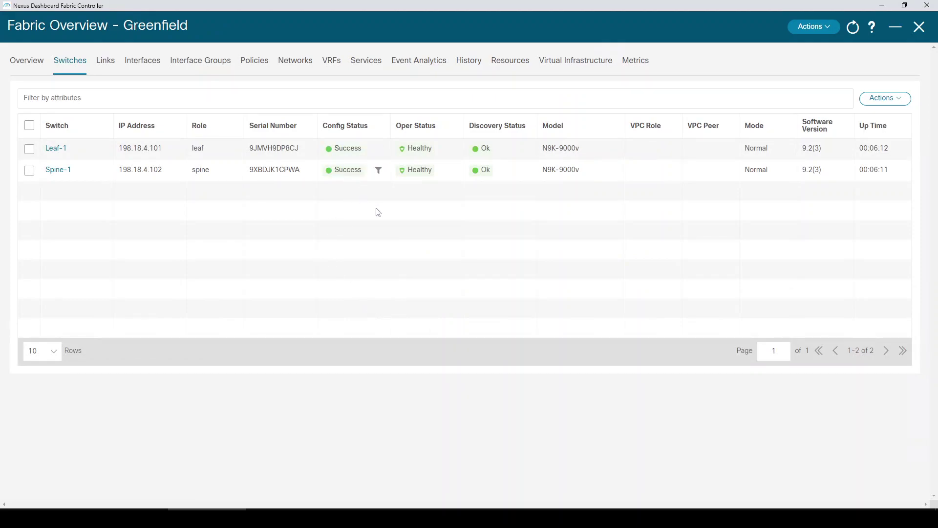
{"action": "left_click", "coordinate": [920, 28]}
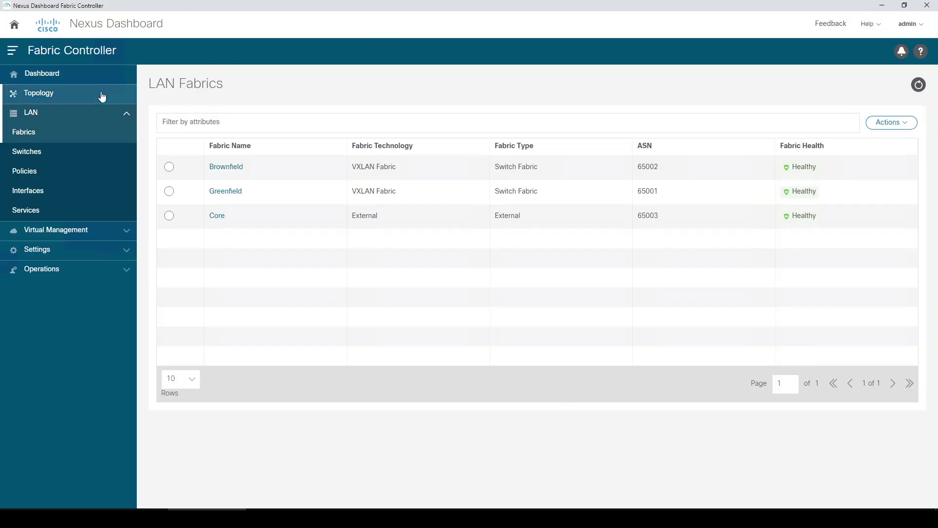
{"action": "left_click", "coordinate": [101, 96]}
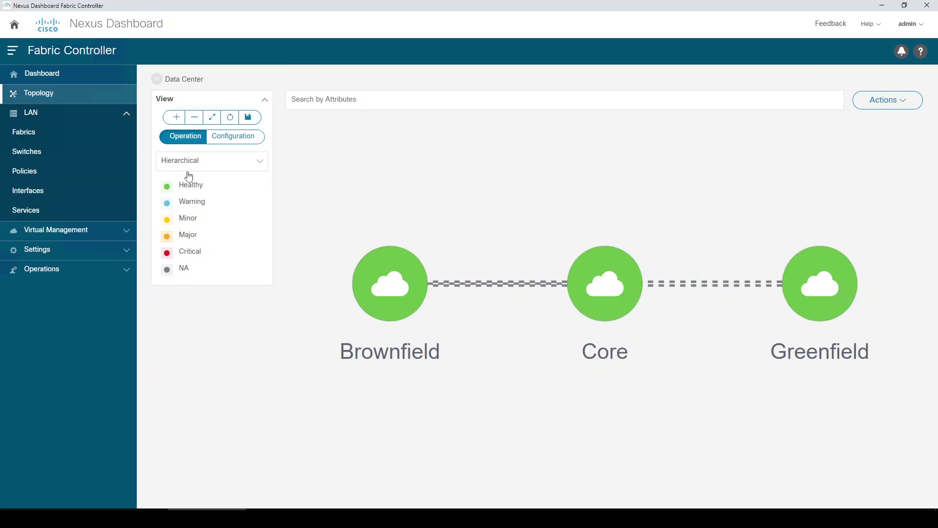
{"action": "left_click", "coordinate": [224, 137]}
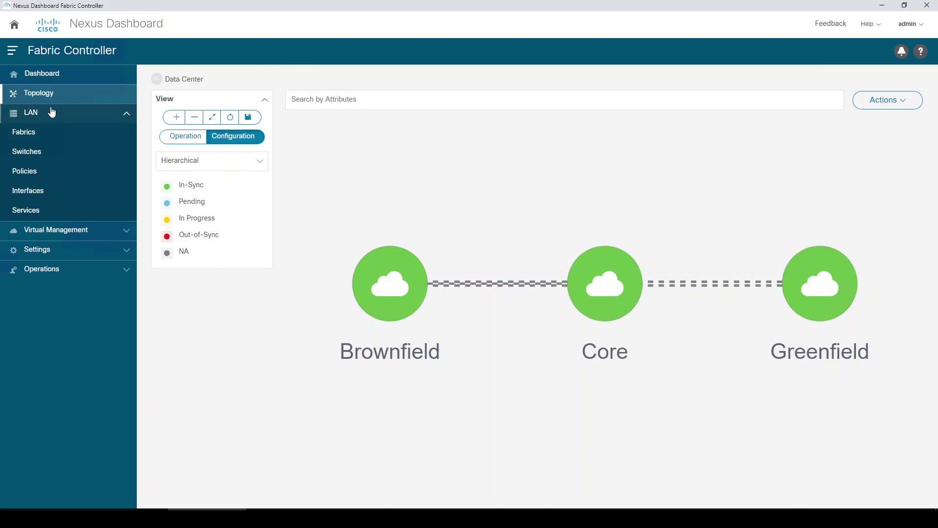
{"action": "left_click", "coordinate": [56, 180]}
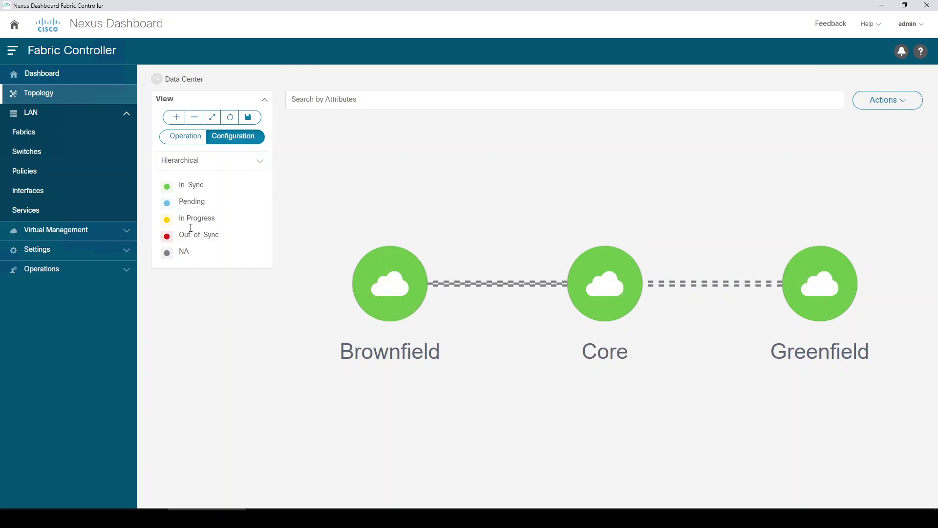
{"action": "left_click", "coordinate": [188, 137]}
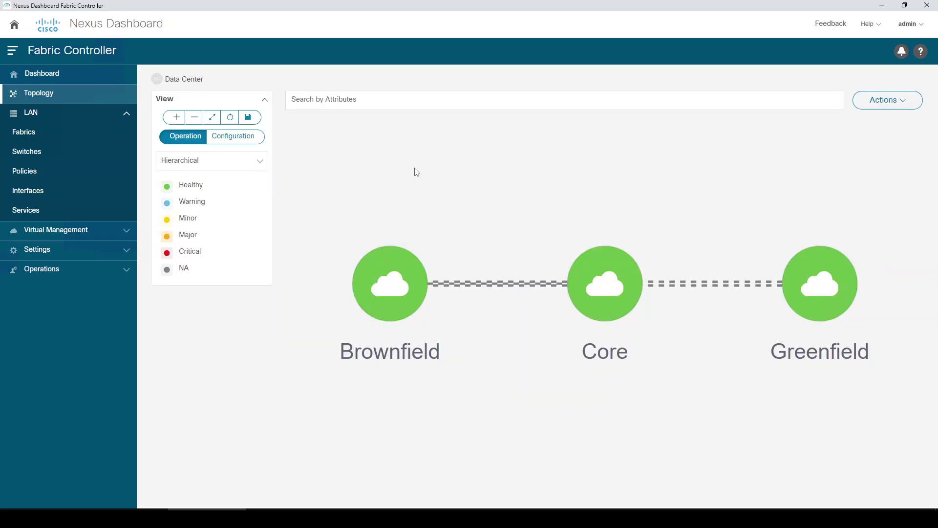
{"action": "left_click", "coordinate": [66, 135]}
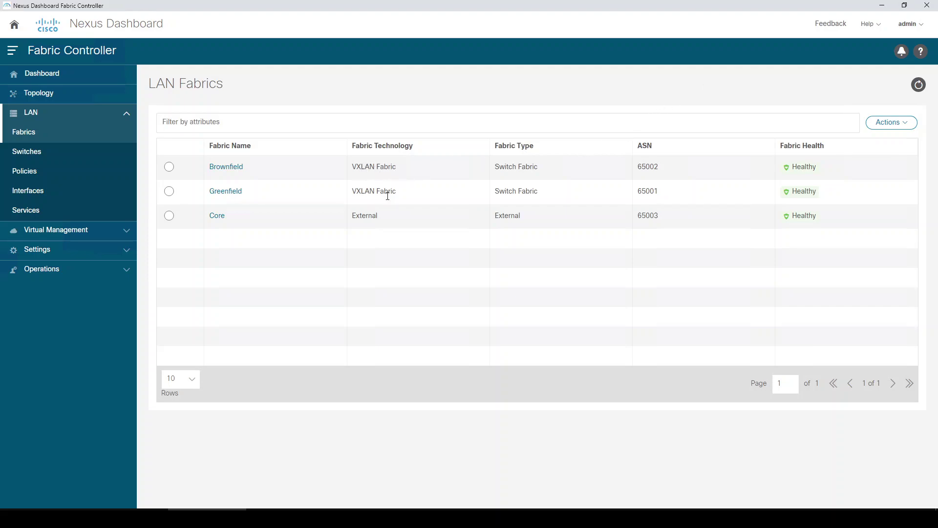
- Start a new fabric named MSD using the MSD_Fabric template
{"action": "left_click", "coordinate": [884, 128]}
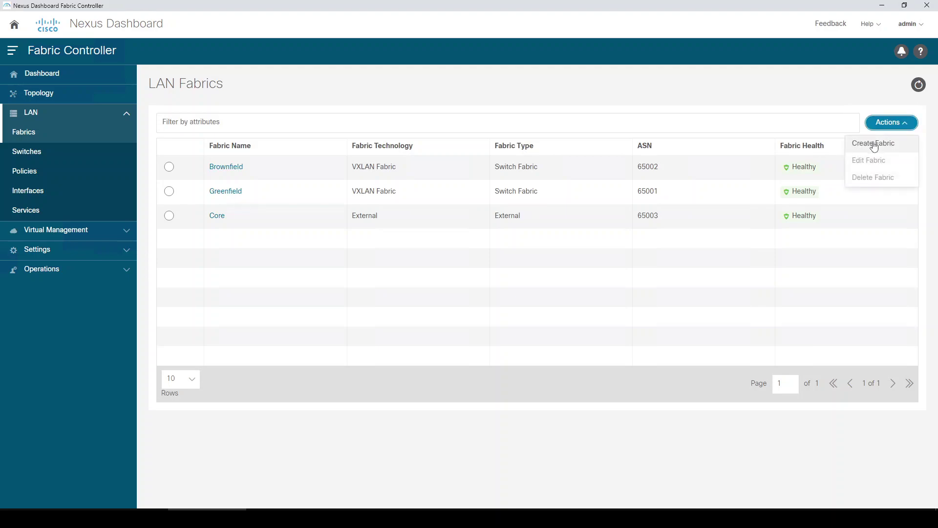
{"action": "left_click", "coordinate": [874, 143]}
{"action": "left_click", "coordinate": [515, 218]}
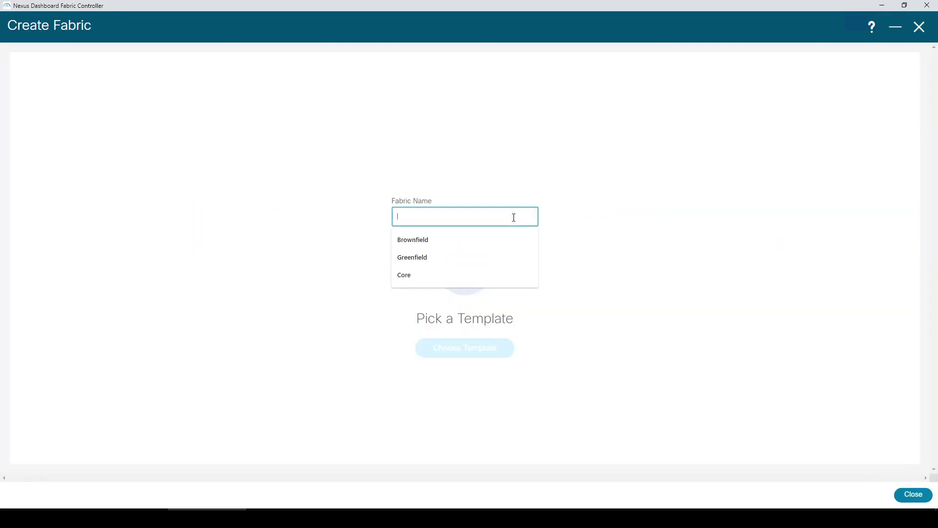
{"action": "type", "text": "MSD"}
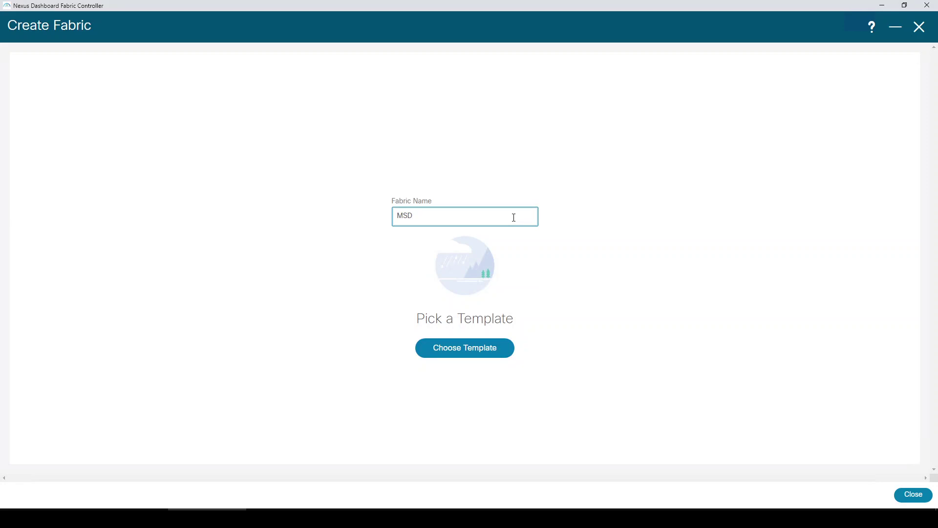
{"action": "left_click", "coordinate": [456, 351]}
{"action": "scroll", "coordinate": [428, 215], "scroll_direction": "down", "scroll_amount": 1}
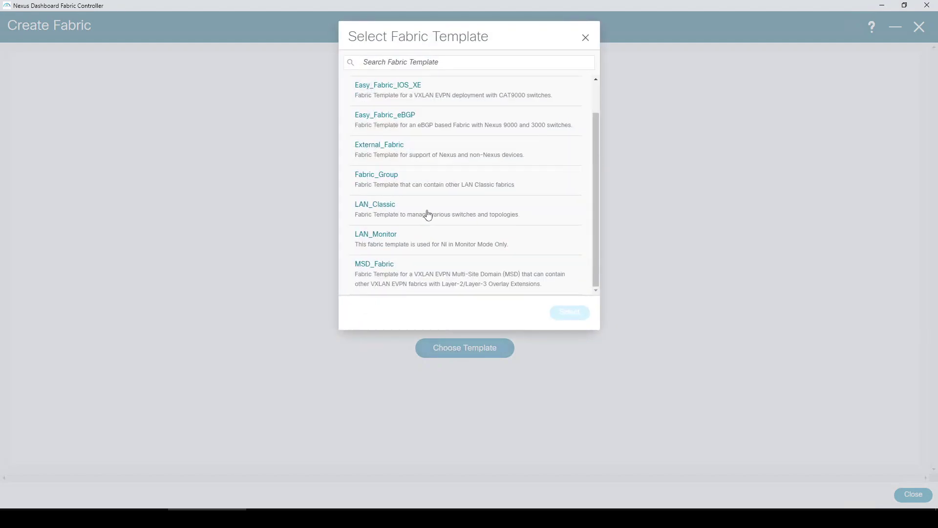
{"action": "left_click", "coordinate": [395, 280]}
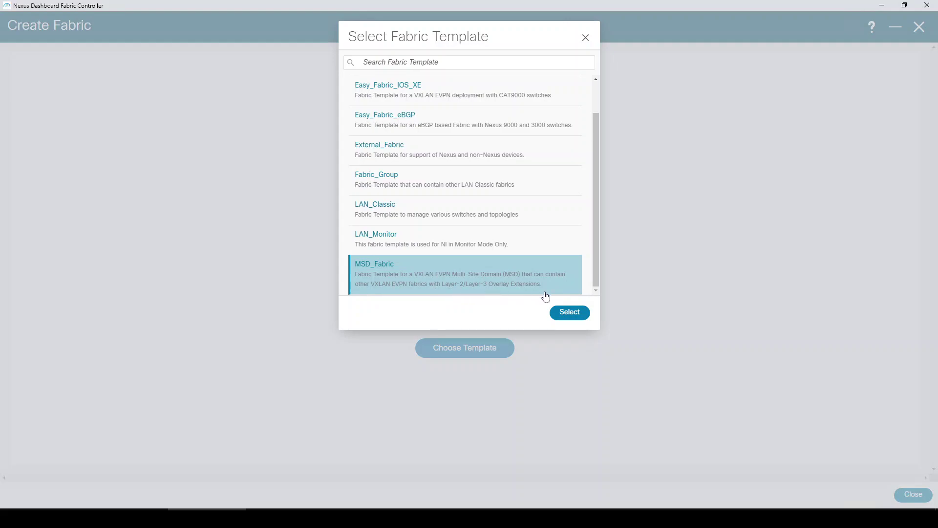
{"action": "left_click", "coordinate": [563, 316]}
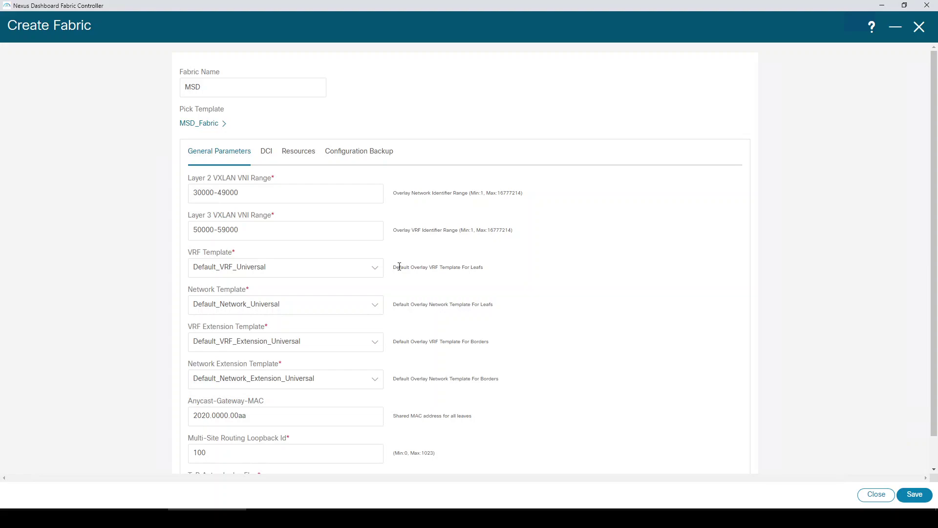
- Set DCI to Centralized_To_Route_Server at 100.100.100.100, ASN 65003, with underlay IFC auto deployment
{"action": "left_click", "coordinate": [268, 152]}
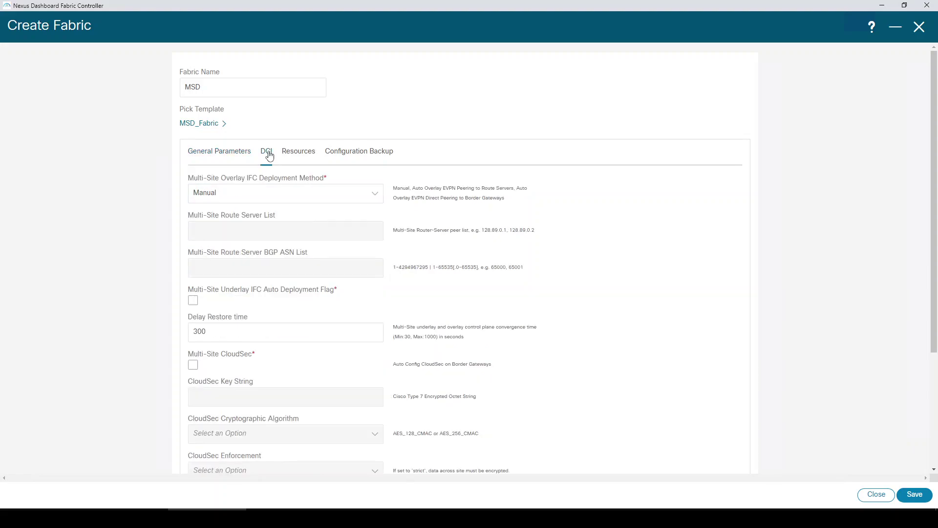
{"action": "left_click", "coordinate": [274, 195]}
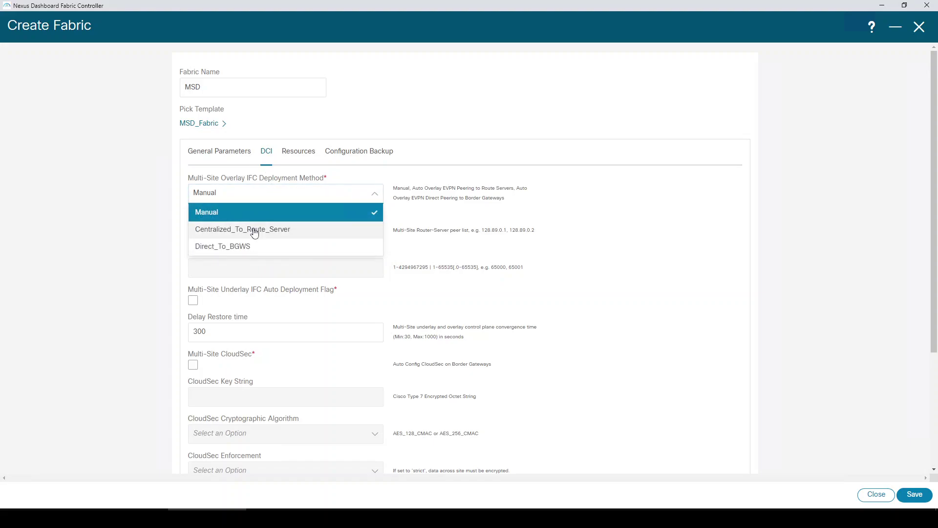
{"action": "left_click", "coordinate": [254, 229]}
{"action": "left_click", "coordinate": [253, 230]}
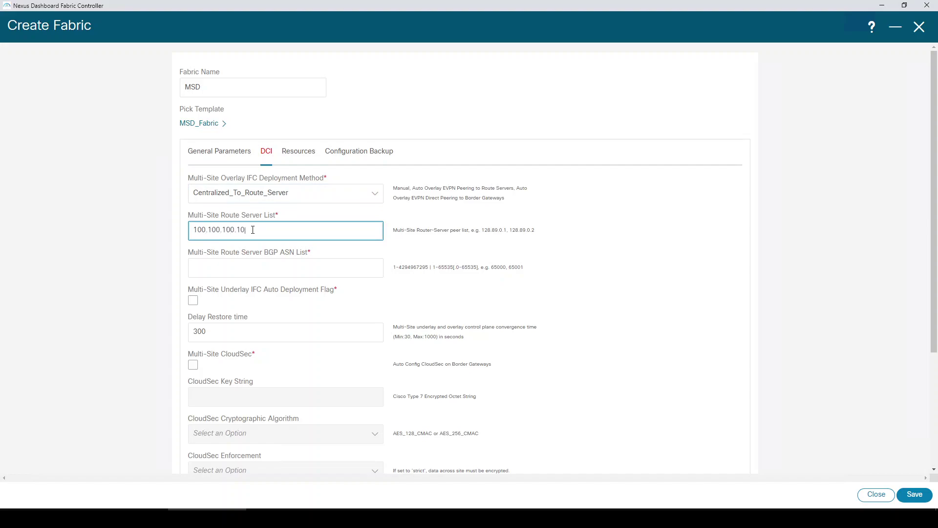
{"action": "left_click", "coordinate": [270, 268]}
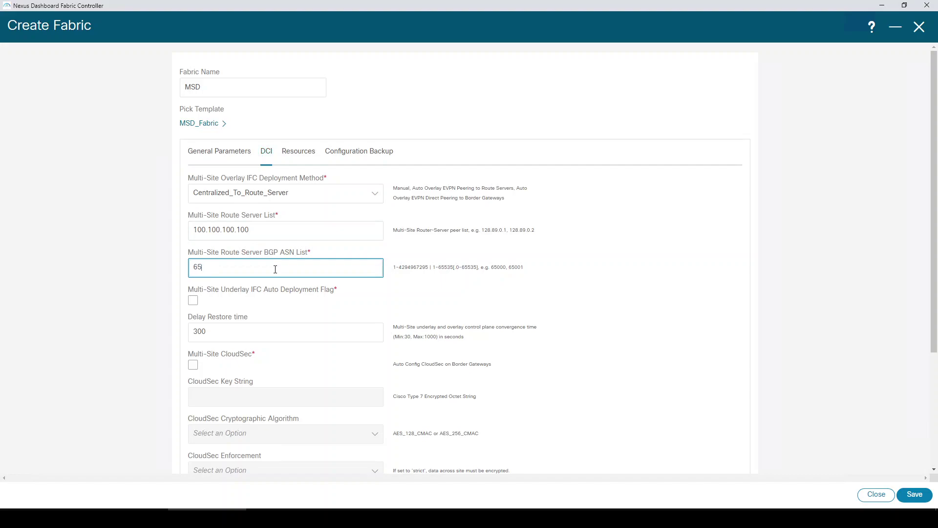
{"action": "left_click", "coordinate": [193, 300]}
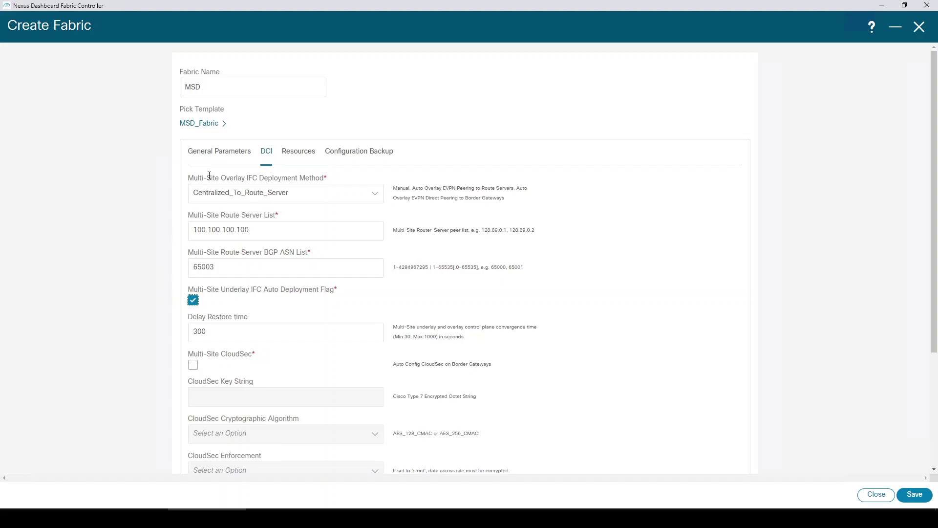
- Review the General, Resources and Configuration Backup settings, then save the MSD fabric
{"action": "left_click", "coordinate": [235, 154]}
{"action": "scroll", "coordinate": [251, 220], "scroll_direction": "down", "scroll_amount": 1}
{"action": "scroll", "coordinate": [250, 218], "scroll_direction": "up", "scroll_amount": 1}
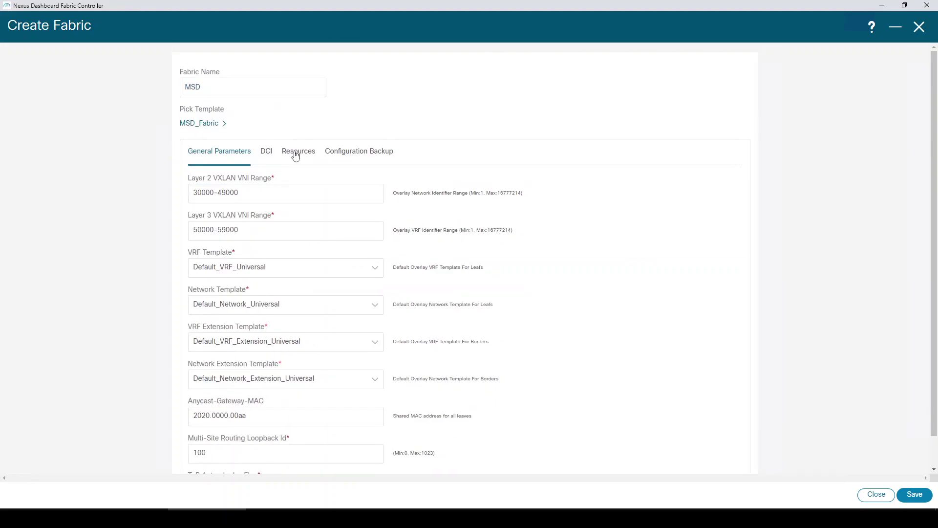
{"action": "left_click", "coordinate": [296, 154]}
{"action": "left_click", "coordinate": [361, 155]}
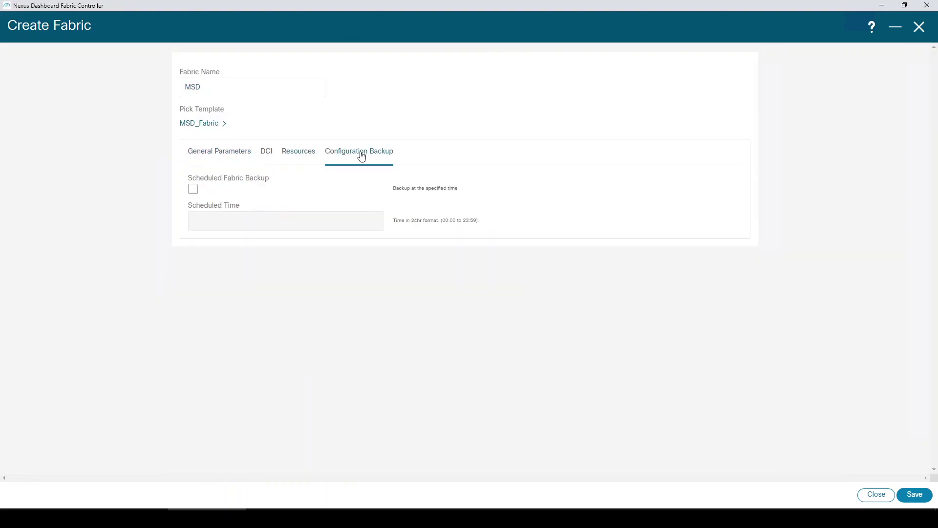
{"action": "left_click", "coordinate": [904, 494]}
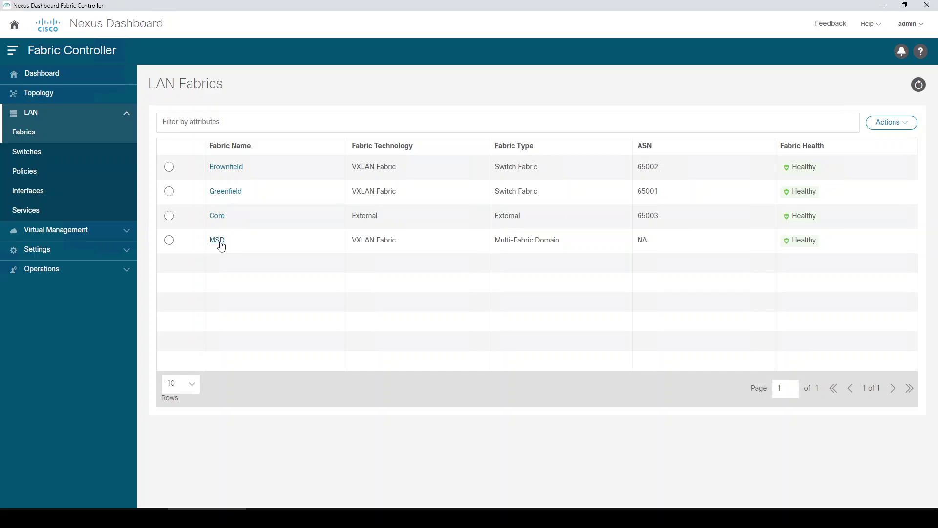
- Add Brownfield and Greenfield as child fabrics of MSD
{"action": "left_click", "coordinate": [220, 243]}
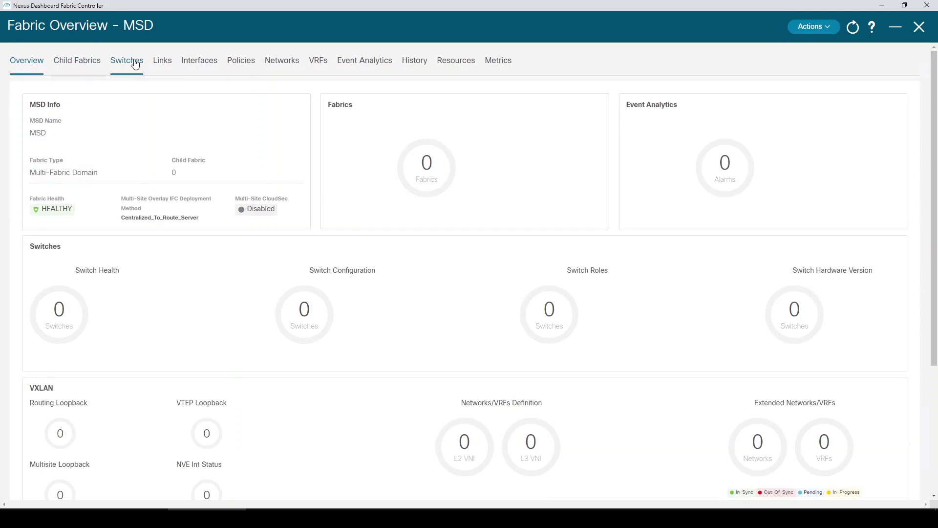
{"action": "left_click", "coordinate": [77, 67]}
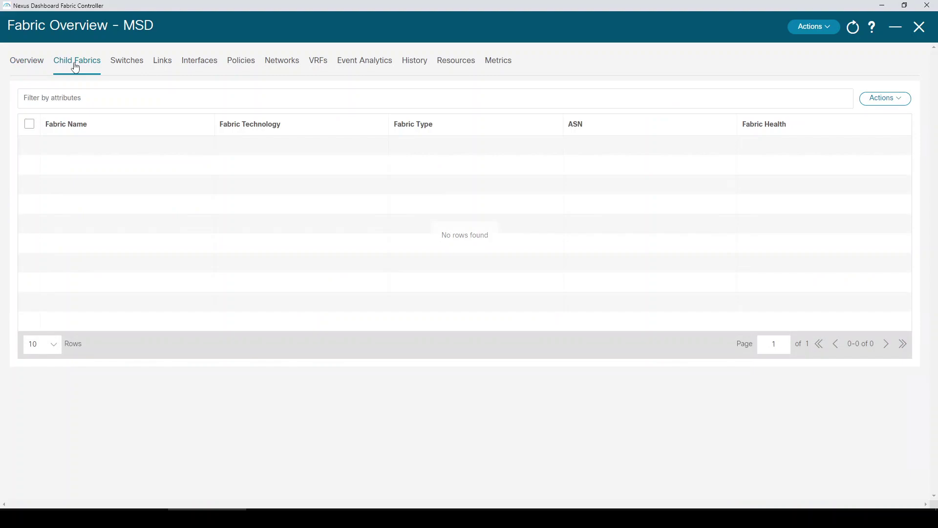
{"action": "left_click", "coordinate": [874, 101]}
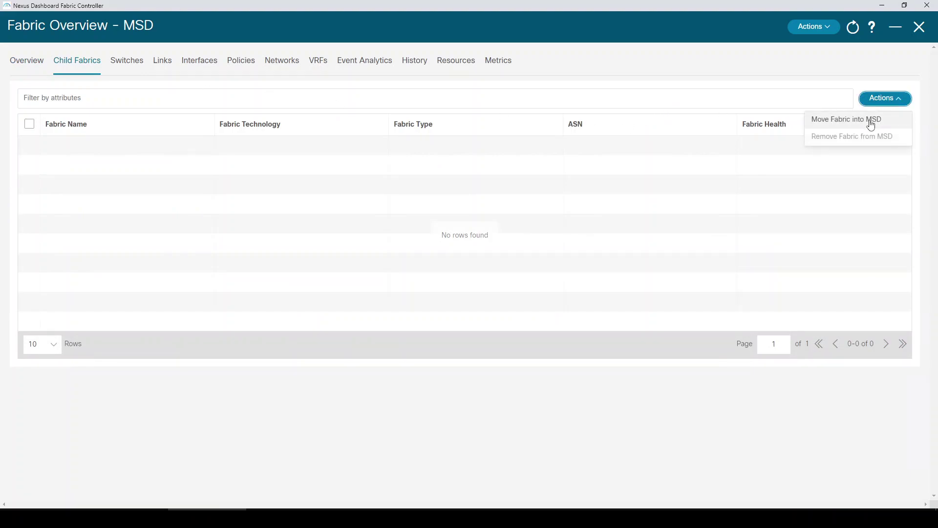
{"action": "left_click", "coordinate": [873, 121]}
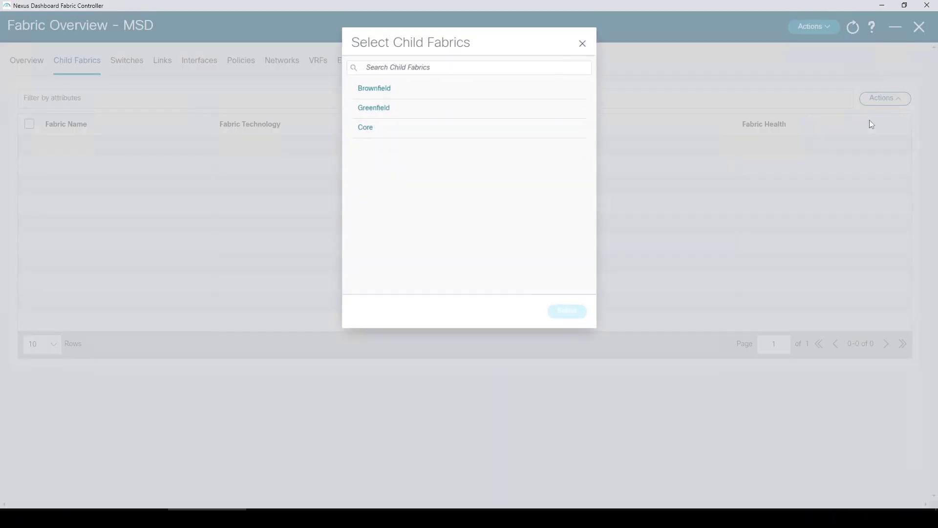
{"action": "left_click", "coordinate": [389, 91]}
{"action": "left_click", "coordinate": [570, 315]}
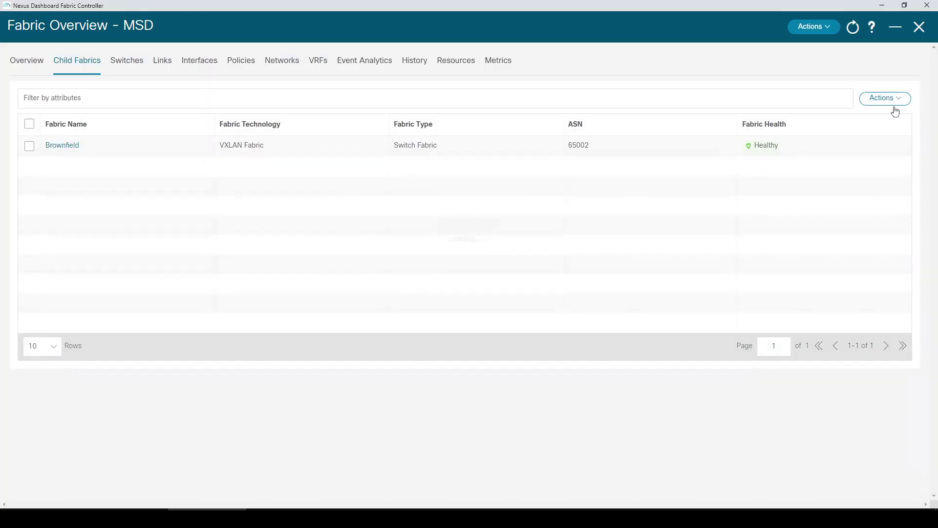
{"action": "left_click", "coordinate": [887, 101]}
{"action": "left_click", "coordinate": [882, 120]}
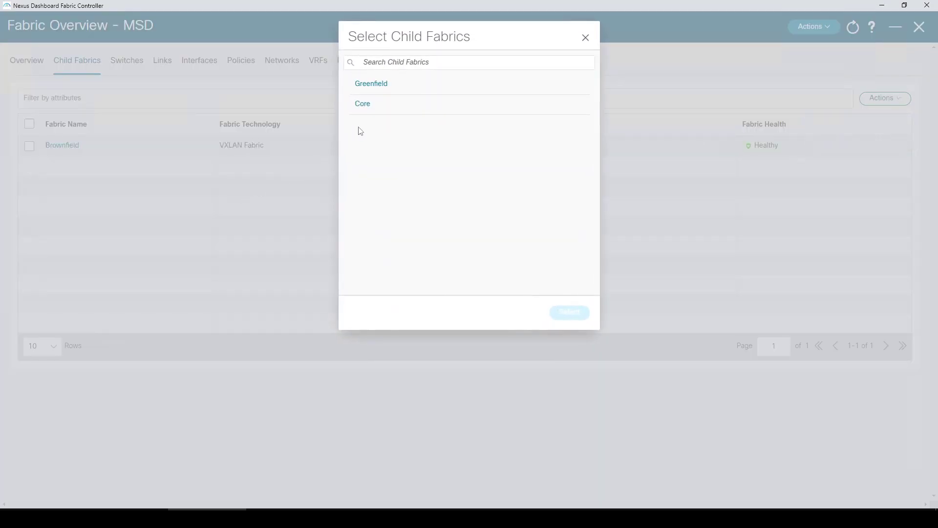
{"action": "left_click", "coordinate": [379, 85]}
{"action": "left_click", "coordinate": [570, 313]}
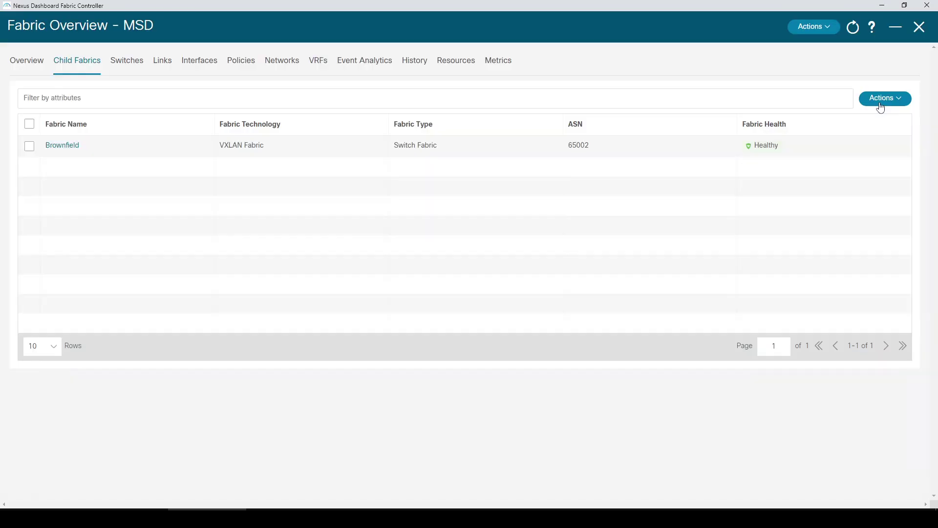
- Add Core as MSD's third child fabric and show the topology
{"action": "left_click", "coordinate": [884, 99]}
{"action": "left_click", "coordinate": [873, 120]}
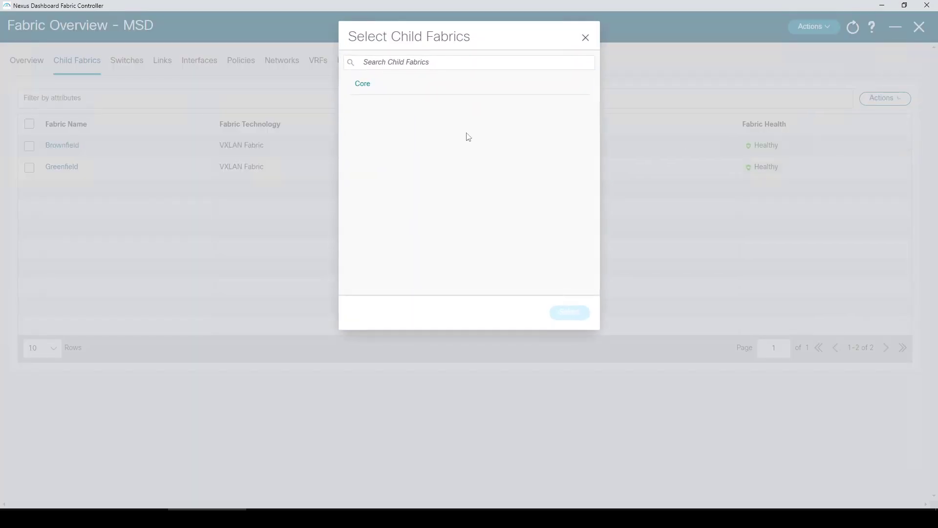
{"action": "left_click", "coordinate": [383, 84]}
{"action": "left_click", "coordinate": [573, 314]}
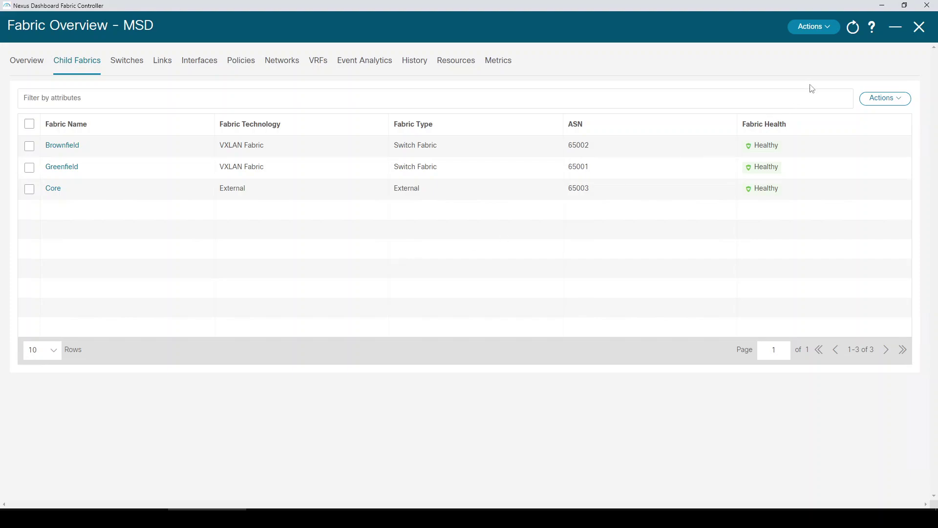
{"action": "left_click", "coordinate": [920, 27]}
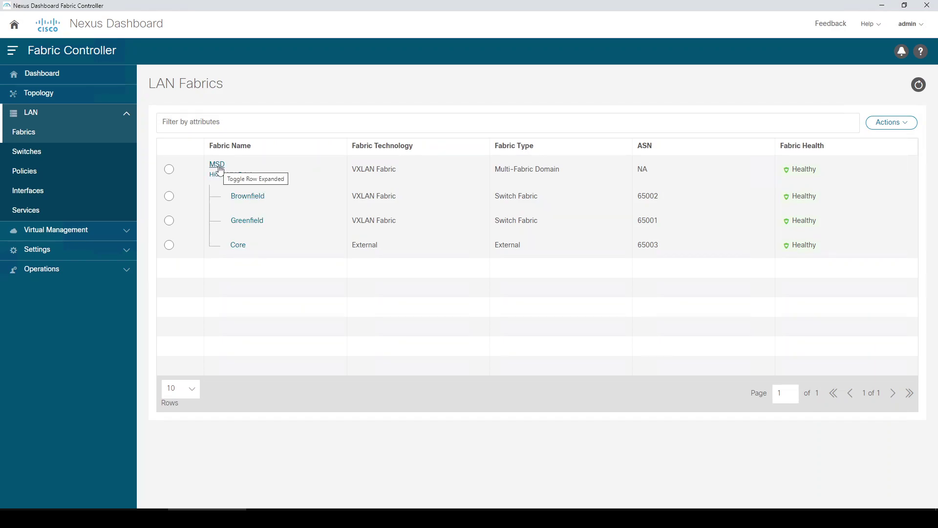
{"action": "left_click", "coordinate": [69, 98]}
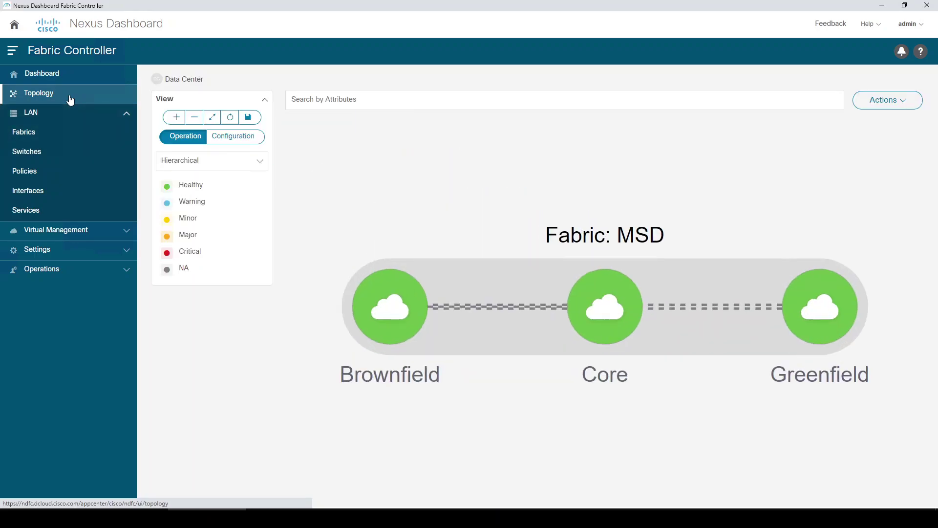
- Open the Greenfield fabric's switch list and start adding switches
{"action": "left_click", "coordinate": [62, 142]}
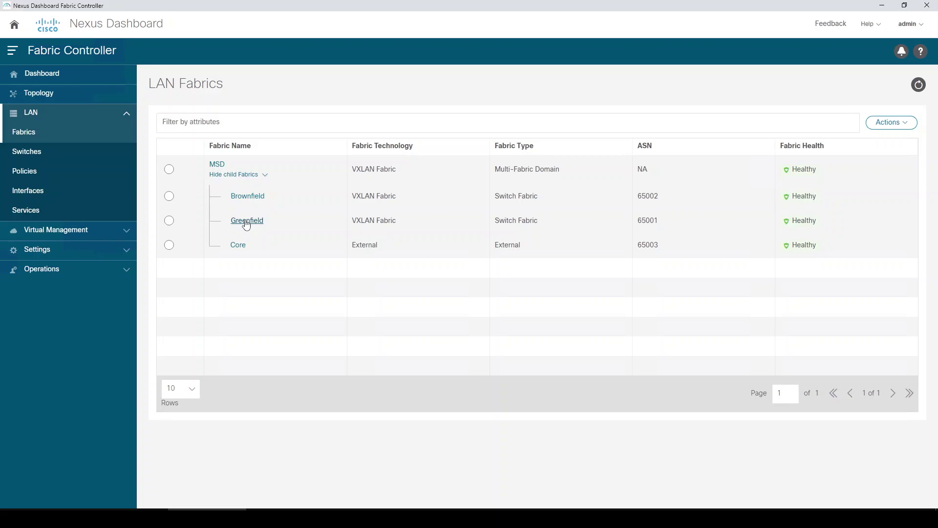
{"action": "left_click", "coordinate": [247, 221]}
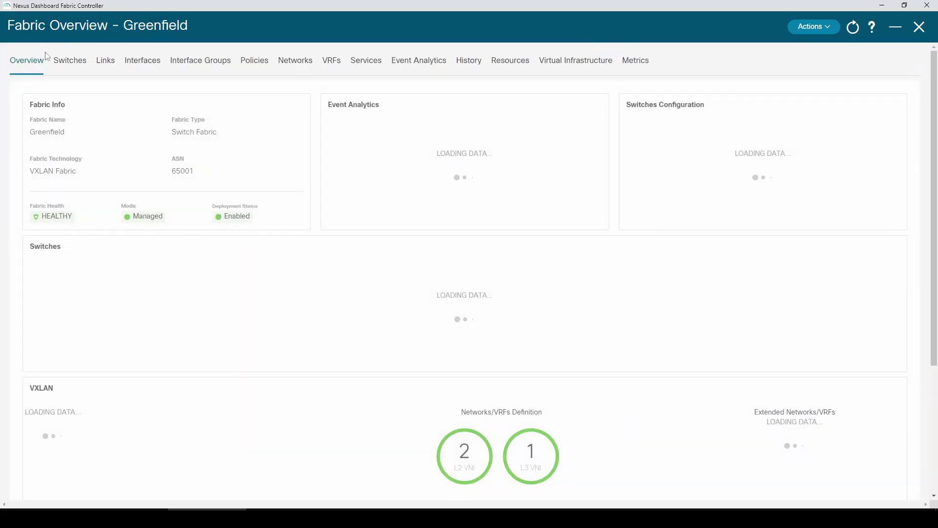
{"action": "left_click", "coordinate": [76, 67]}
{"action": "left_click", "coordinate": [877, 100]}
{"action": "left_click", "coordinate": [879, 119]}
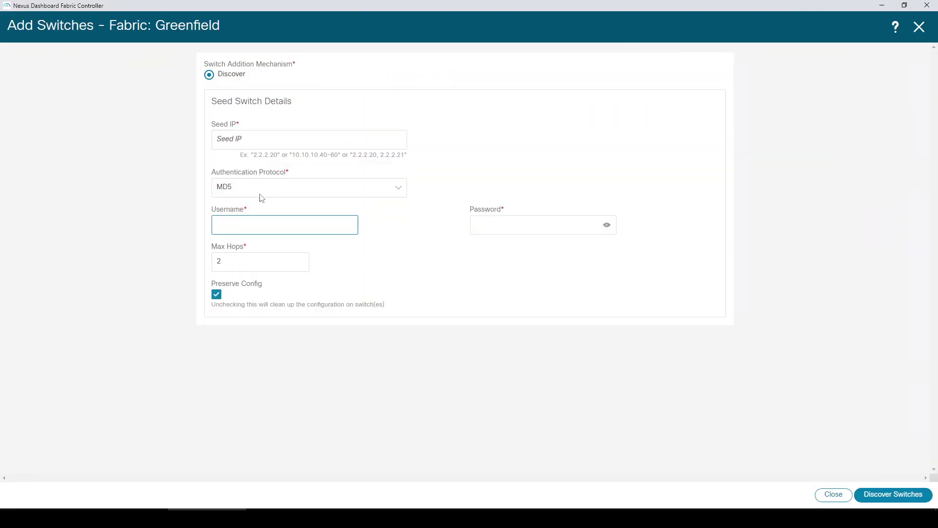
- Discover from seed 198.18.4.101 with the admin username and password, then close the form
{"action": "left_click", "coordinate": [262, 140]}
{"action": "type", "text": "198.18.4.101"}
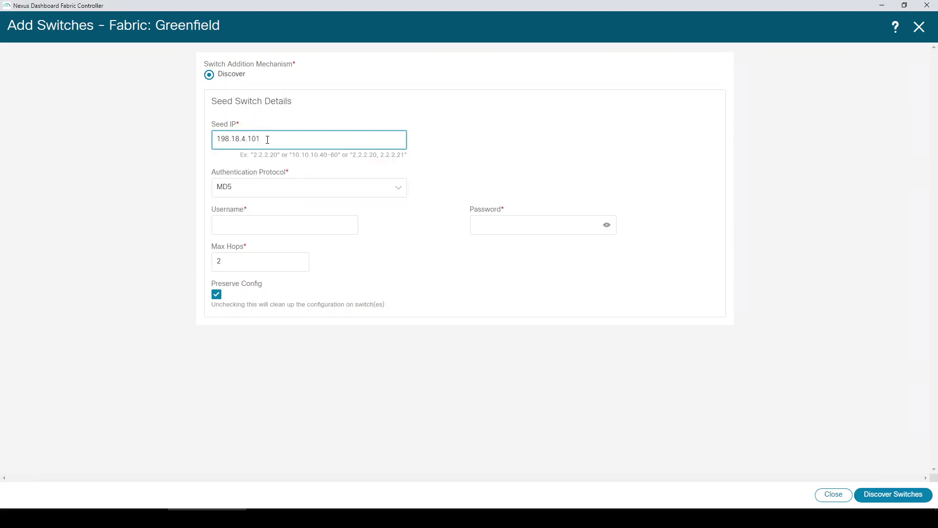
{"action": "key", "text": "Tab"}
{"action": "key", "text": "Tab"}
{"action": "type", "text": "admin"}
{"action": "key", "text": "Tab"}
{"action": "type", "text": "C1sco12345"}
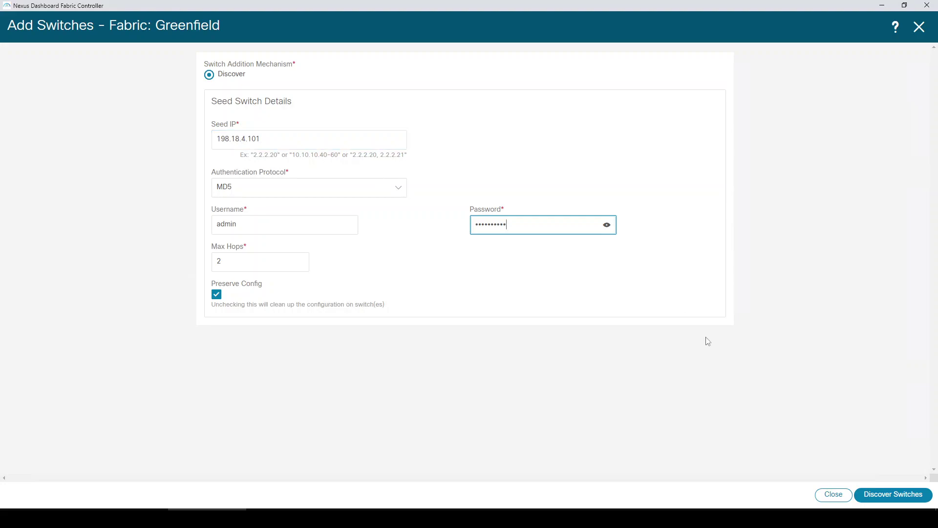
{"action": "left_click", "coordinate": [876, 496]}
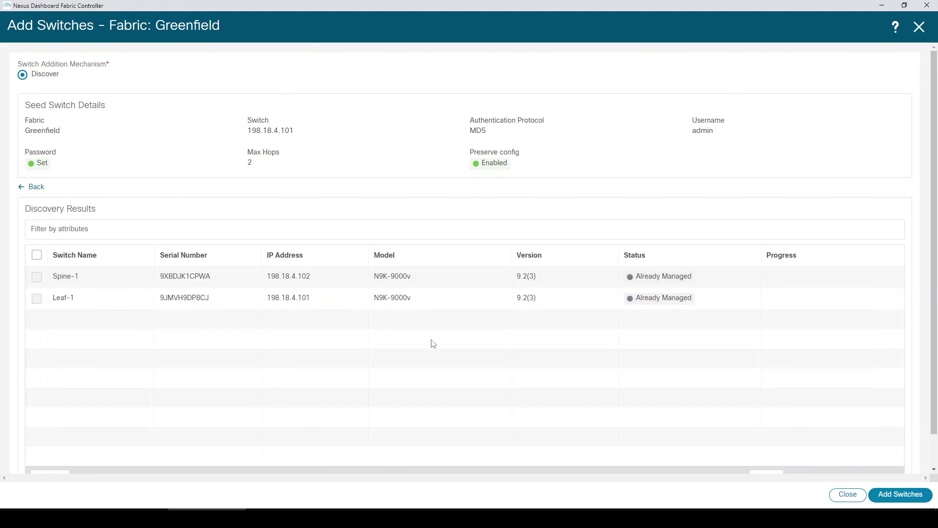
{"action": "left_click", "coordinate": [919, 28]}
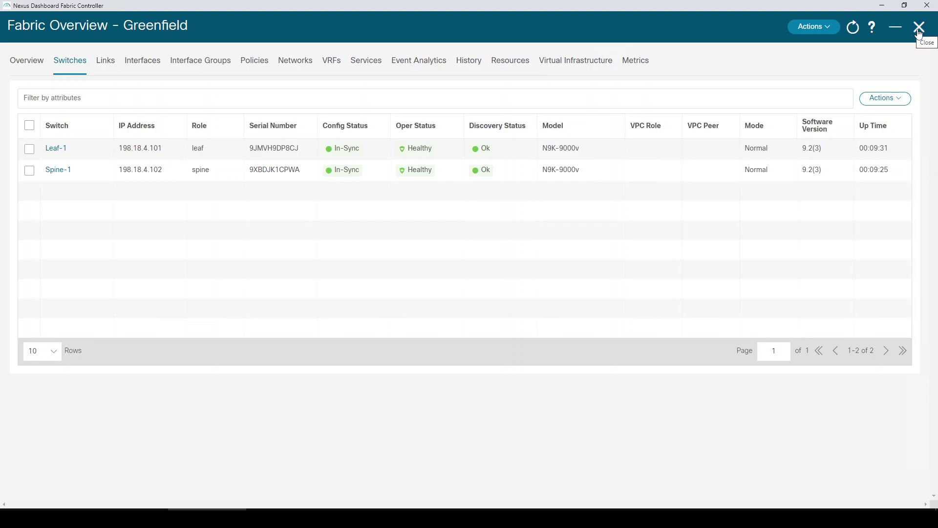
- Close the Greenfield overview and drill into the MSD topology, checking BGW-2 and DCI-Router
{"action": "left_click", "coordinate": [918, 31]}
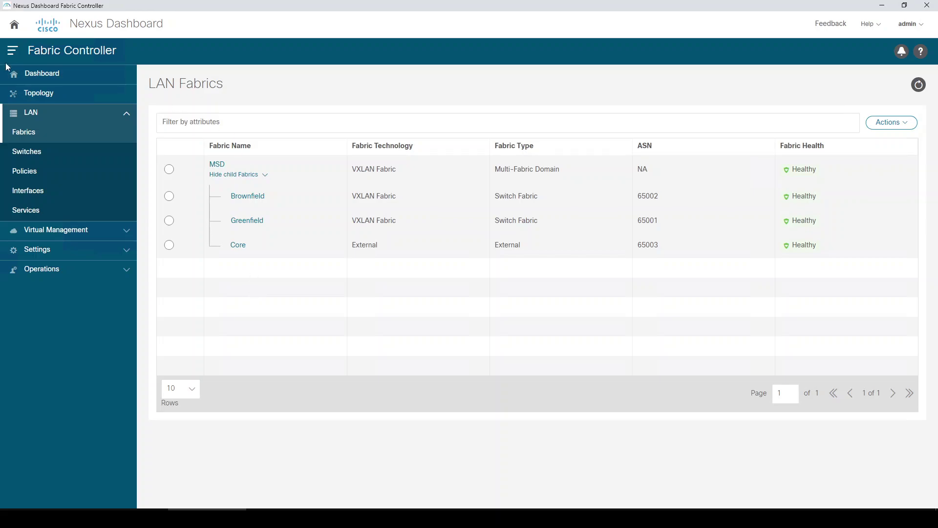
{"action": "left_click", "coordinate": [44, 94]}
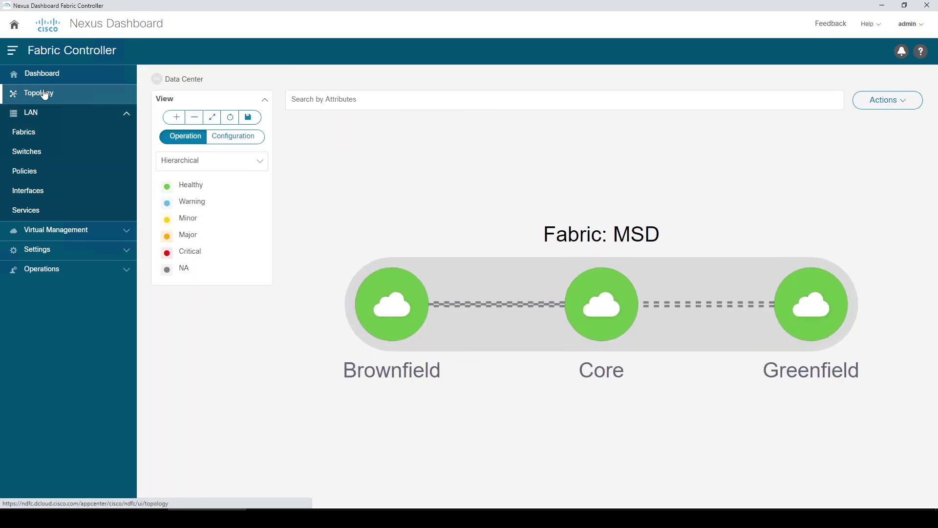
{"action": "double_click", "coordinate": [485, 275]}
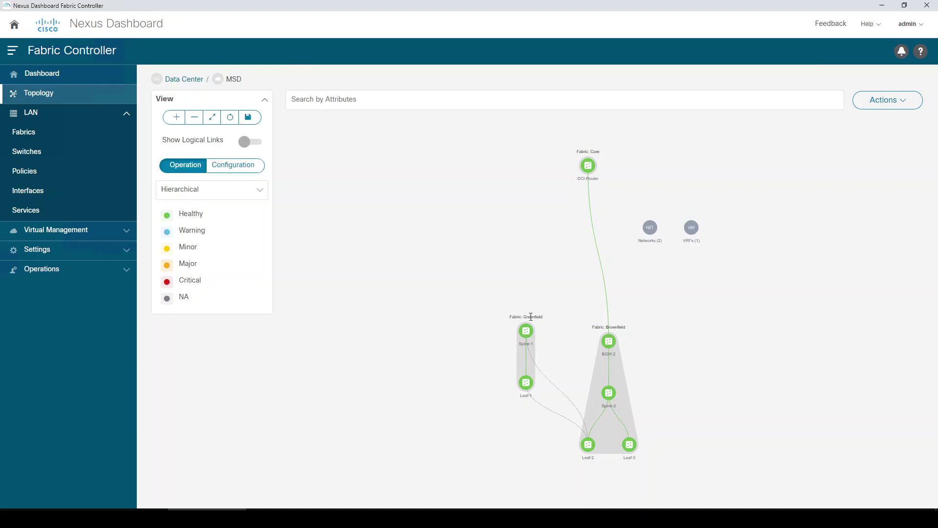
{"action": "mouse_move", "coordinate": [609, 343]}
{"action": "mouse_move", "coordinate": [592, 168]}
- Add vCenter instance 198.18.133.30 with its password to the Virtual Infrastructure Manager
{"action": "left_click", "coordinate": [70, 234]}
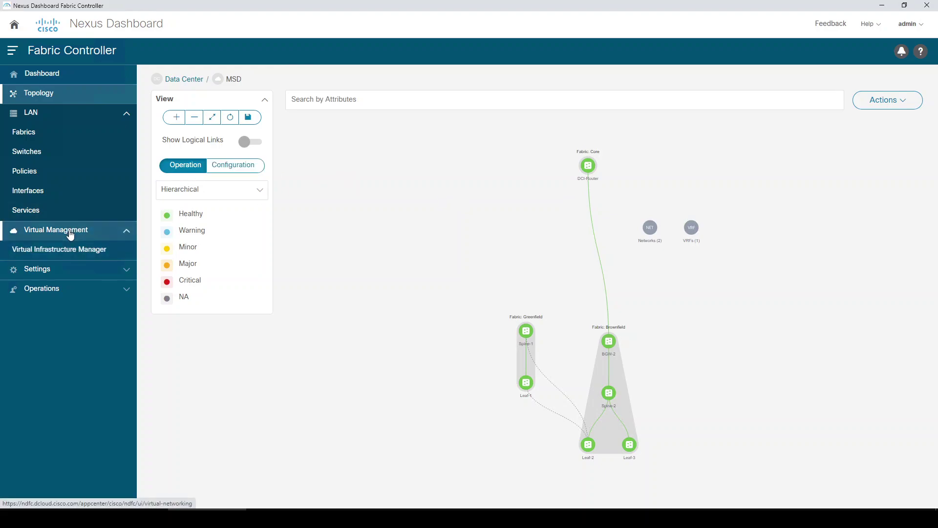
{"action": "left_click", "coordinate": [69, 252]}
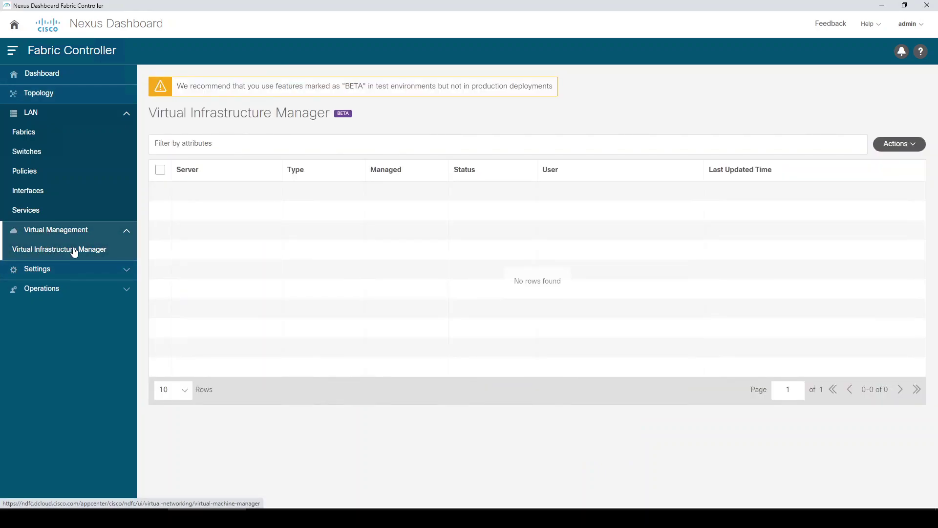
{"action": "left_click", "coordinate": [897, 144]}
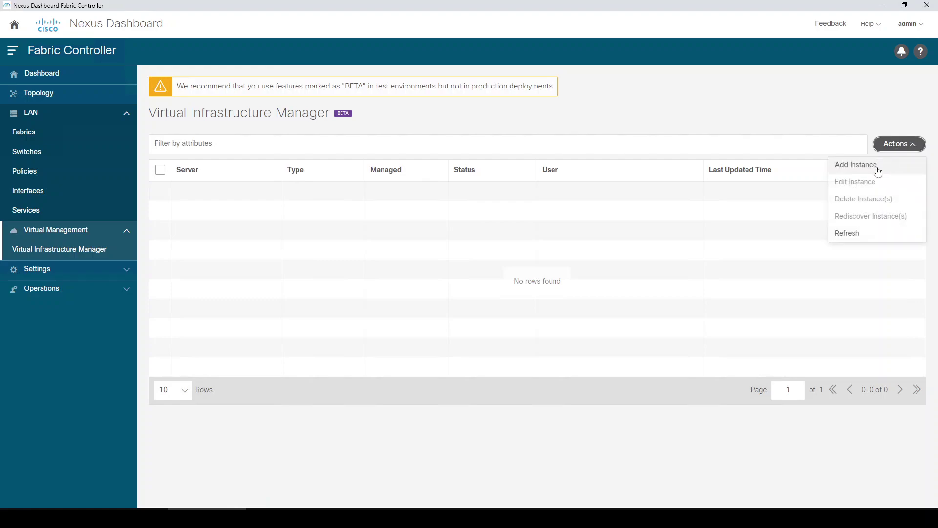
{"action": "left_click", "coordinate": [878, 166]}
{"action": "left_click", "coordinate": [370, 89]}
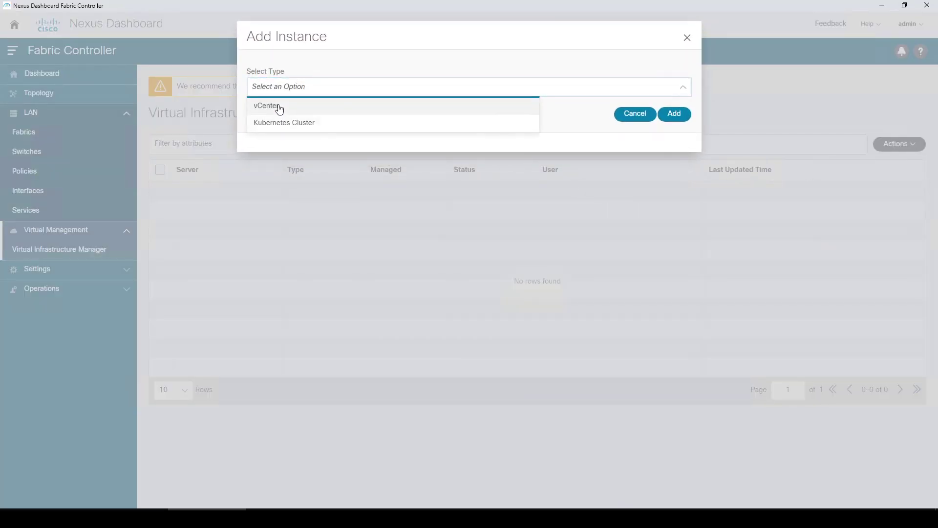
{"action": "left_click", "coordinate": [280, 109]}
{"action": "left_click", "coordinate": [355, 123]}
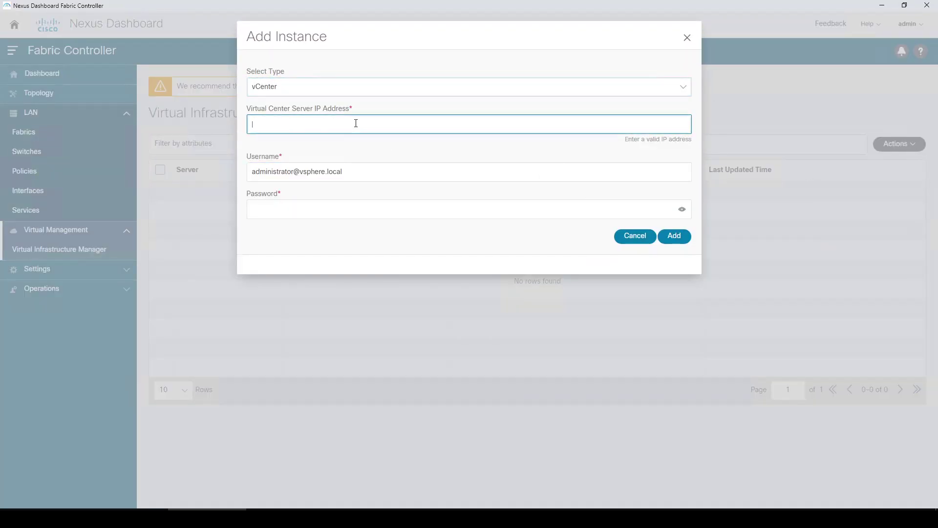
{"action": "type", "text": "198.18.133.30"}
{"action": "key", "text": "Tab"}
{"action": "key", "text": "Tab"}
{"action": "type", "text": "C1sco12345!"}
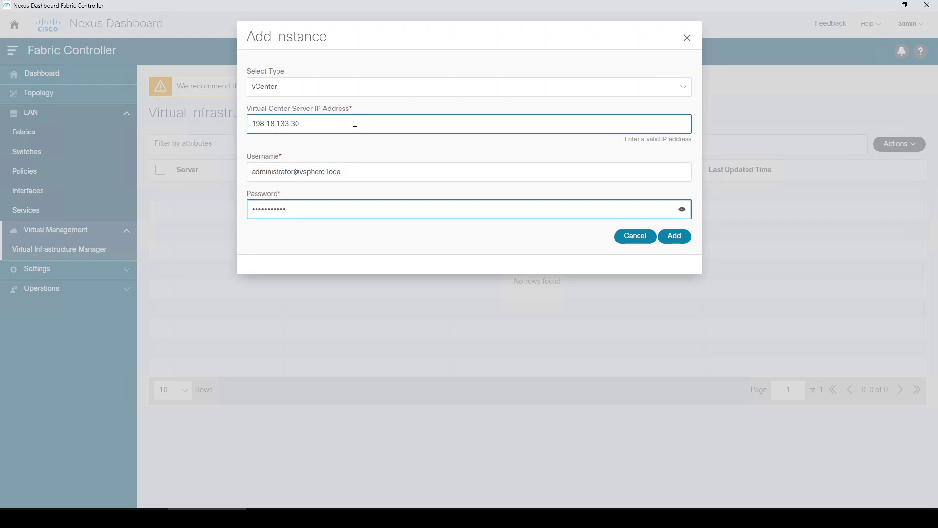
{"action": "left_click", "coordinate": [673, 239]}
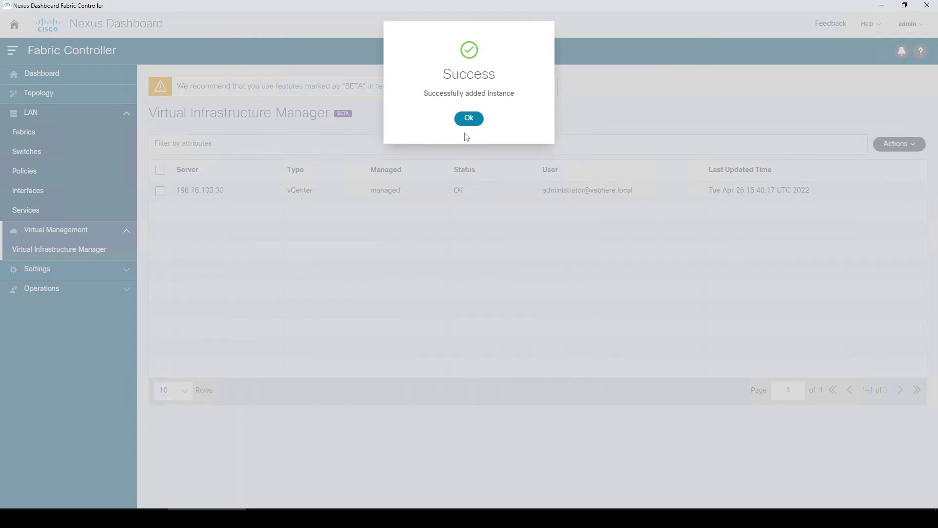
{"action": "left_click", "coordinate": [469, 119]}
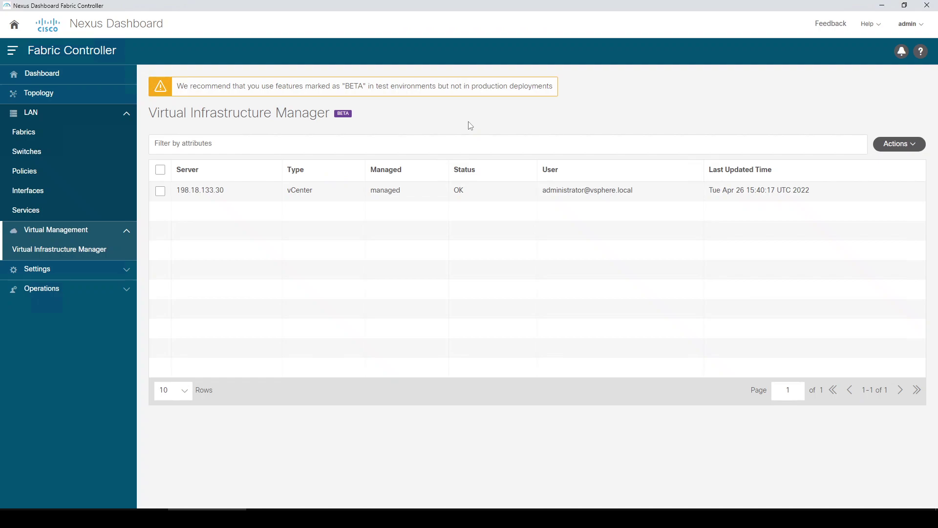
- Drill from vCenter 198.18.133.30 through VM (3) to Server-1's links, then return to Data Center
{"action": "left_click_drag", "start_coordinate": [474, 192], "coordinate": [460, 192]}
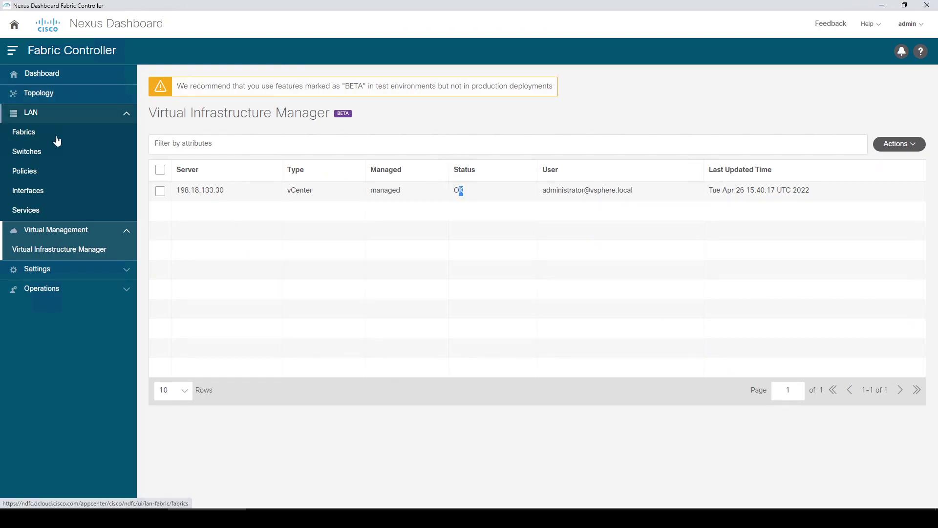
{"action": "left_click", "coordinate": [57, 100]}
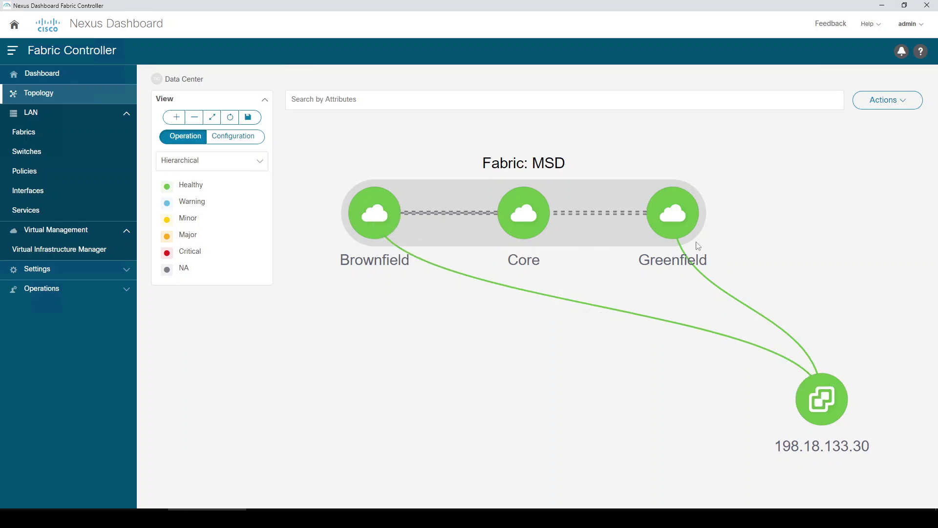
{"action": "double_click", "coordinate": [819, 396]}
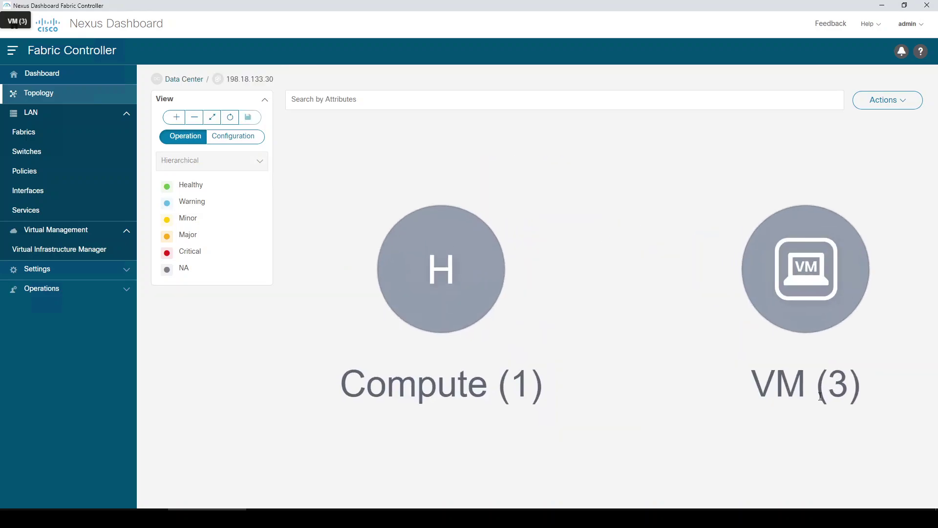
{"action": "double_click", "coordinate": [797, 270]}
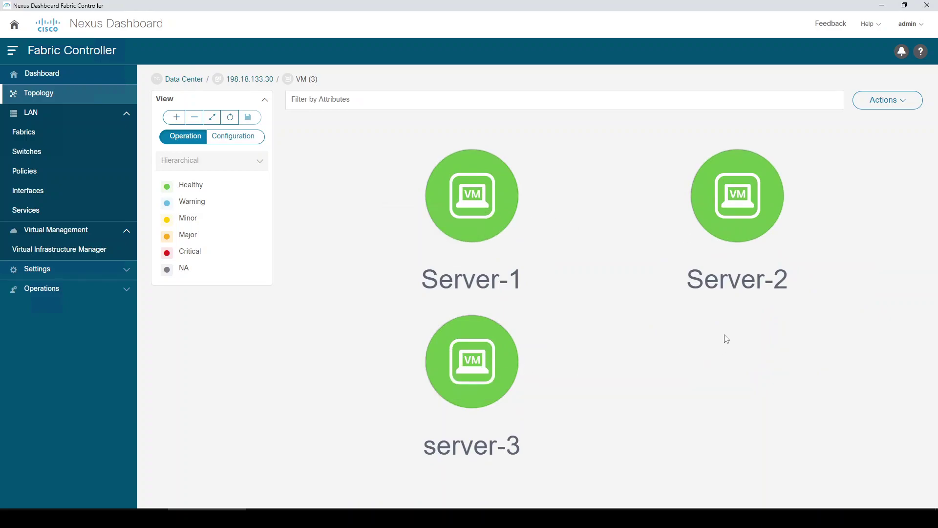
{"action": "double_click", "coordinate": [484, 212]}
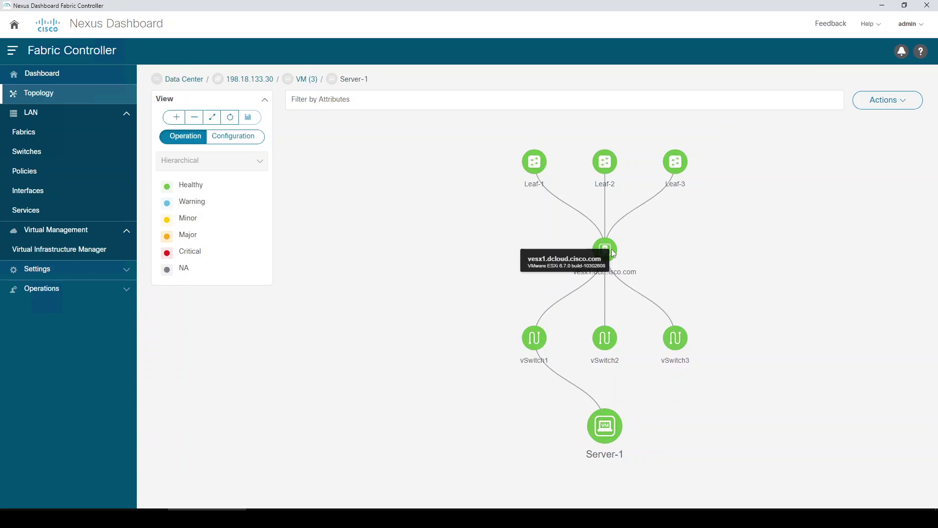
{"action": "mouse_move", "coordinate": [600, 230]}
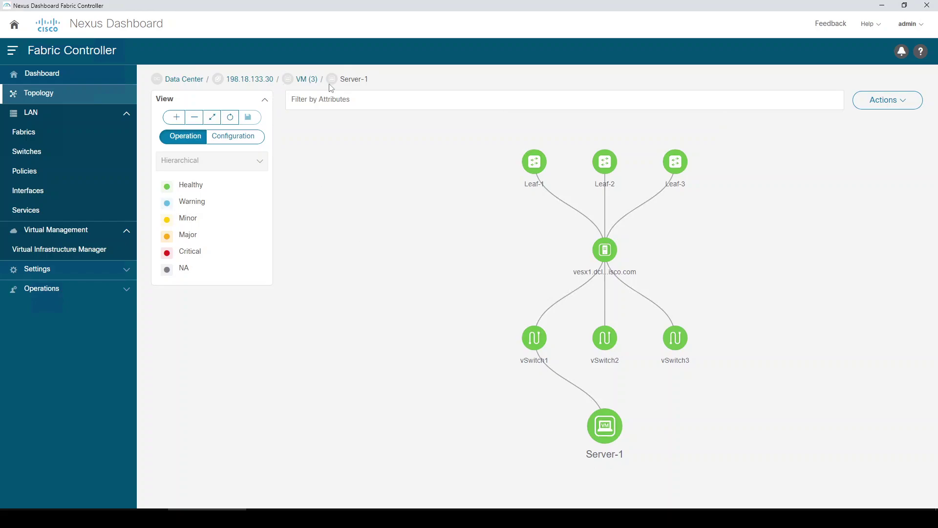
{"action": "left_click", "coordinate": [189, 80]}
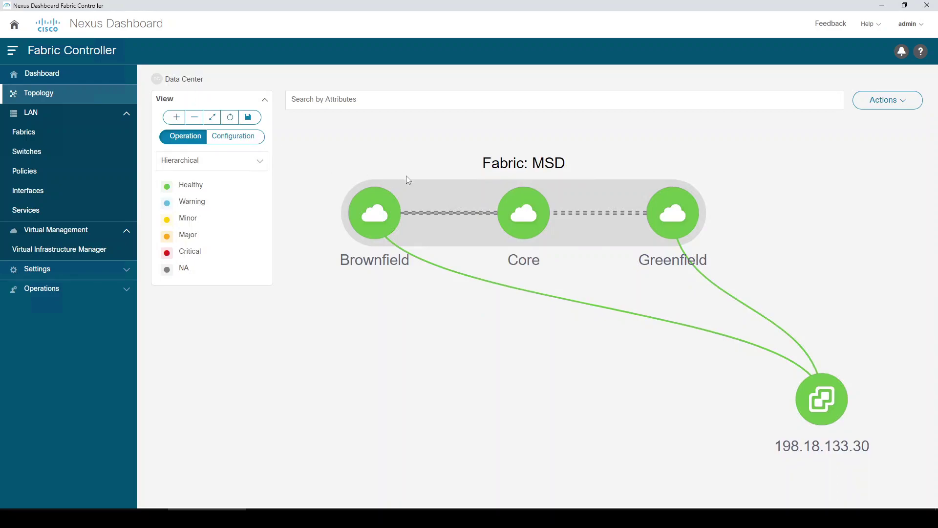
- Drill into the MSD fabric and Leaf-1, then return to the Data Center level
{"action": "double_click", "coordinate": [449, 190]}
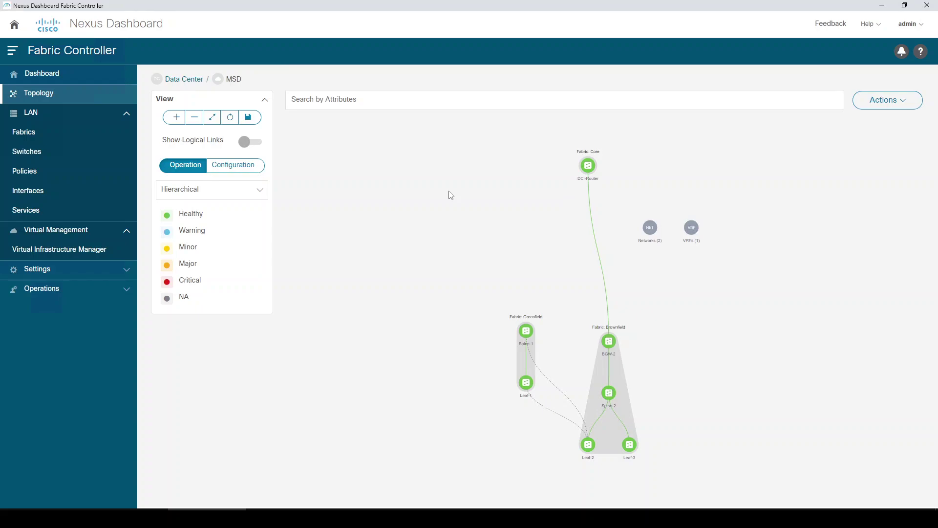
{"action": "double_click", "coordinate": [526, 385]}
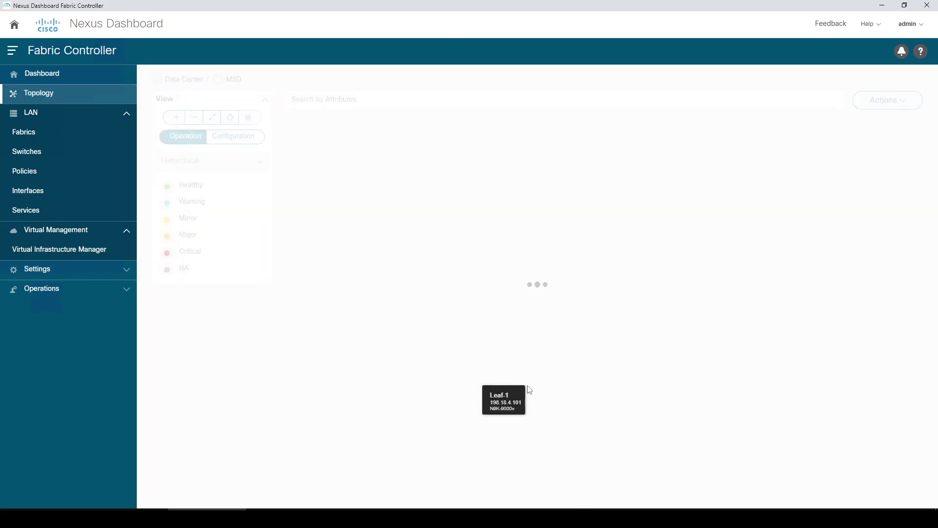
{"action": "double_click", "coordinate": [605, 427]}
{"action": "double_click", "coordinate": [608, 426]}
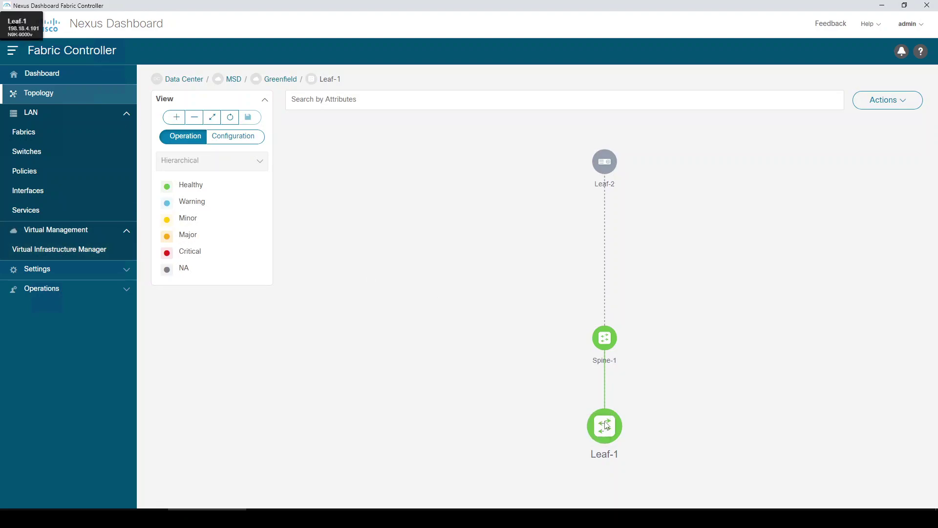
{"action": "left_click", "coordinate": [193, 82]}
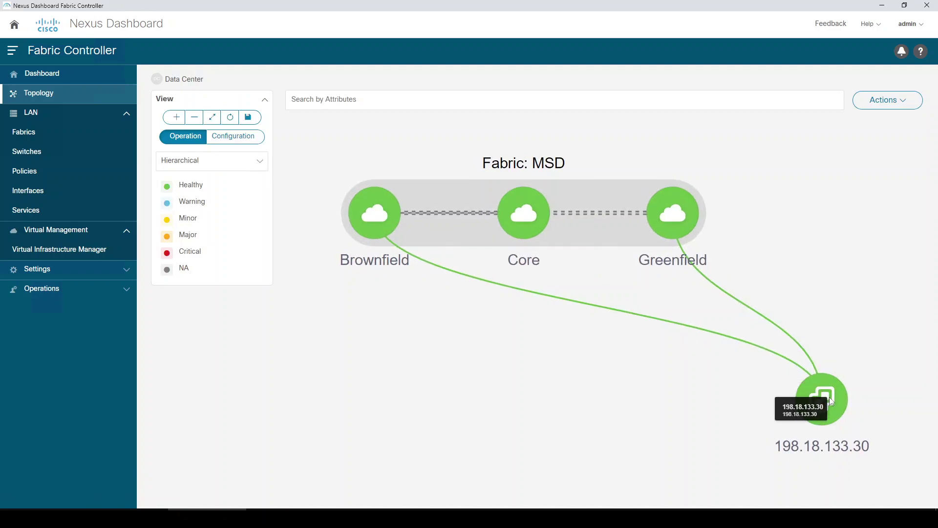
- Check vCenter 198.18.133.30 details, then drill through Compute (1) to host vesx1
{"action": "left_click", "coordinate": [830, 401]}
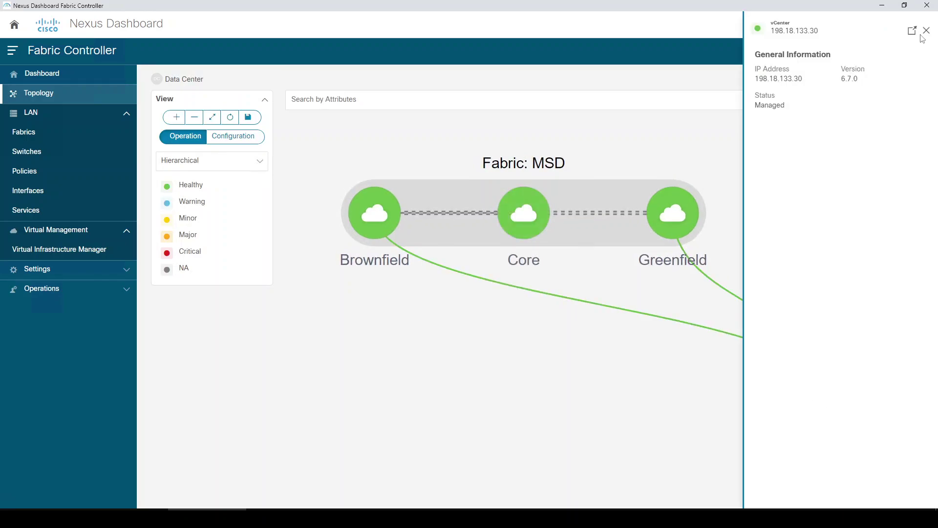
{"action": "left_click", "coordinate": [926, 31]}
{"action": "double_click", "coordinate": [834, 393]}
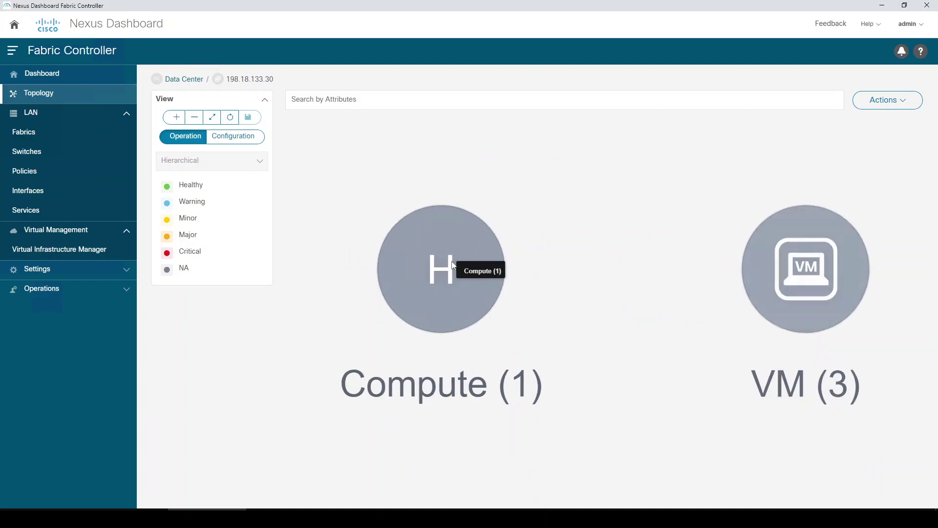
{"action": "double_click", "coordinate": [440, 265]}
{"action": "double_click", "coordinate": [617, 245]}
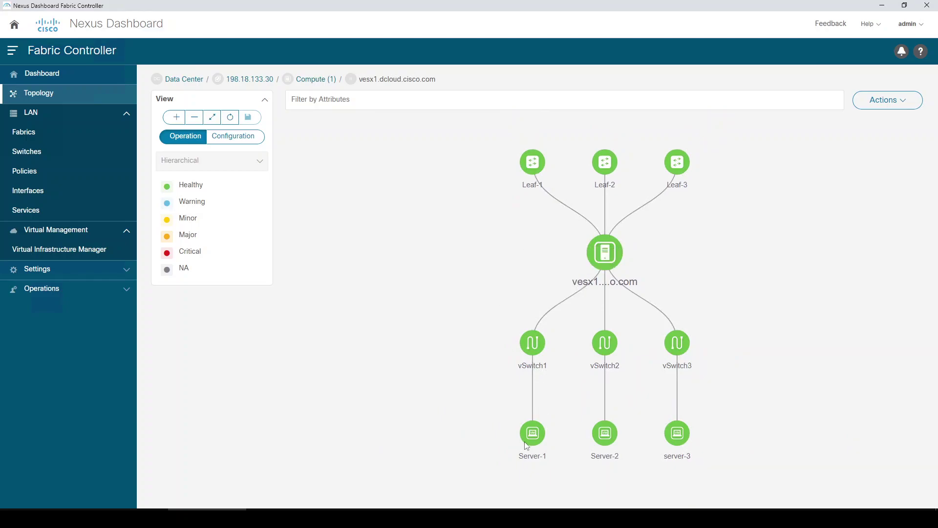
{"action": "mouse_move", "coordinate": [539, 434]}
{"action": "mouse_move", "coordinate": [603, 251]}
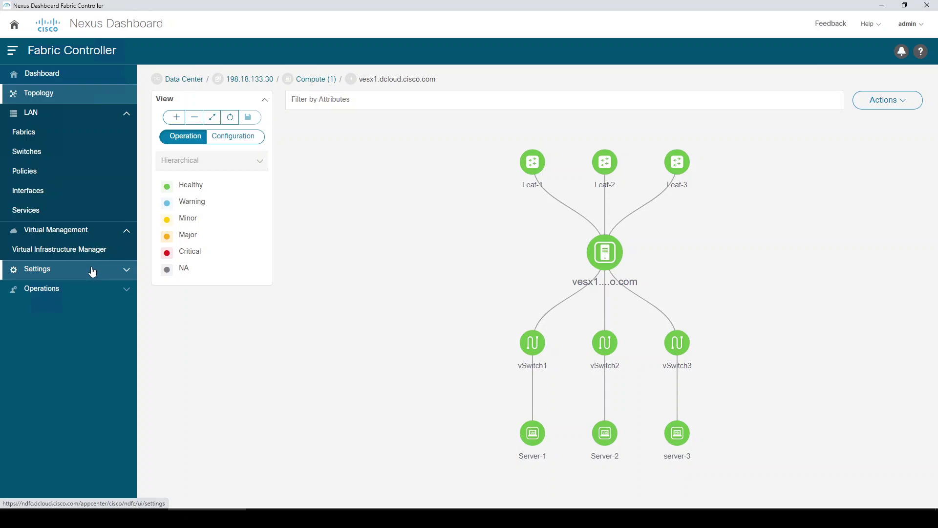
- Open the Endpoint Locator dashboard and browse its actions list
{"action": "left_click", "coordinate": [58, 74]}
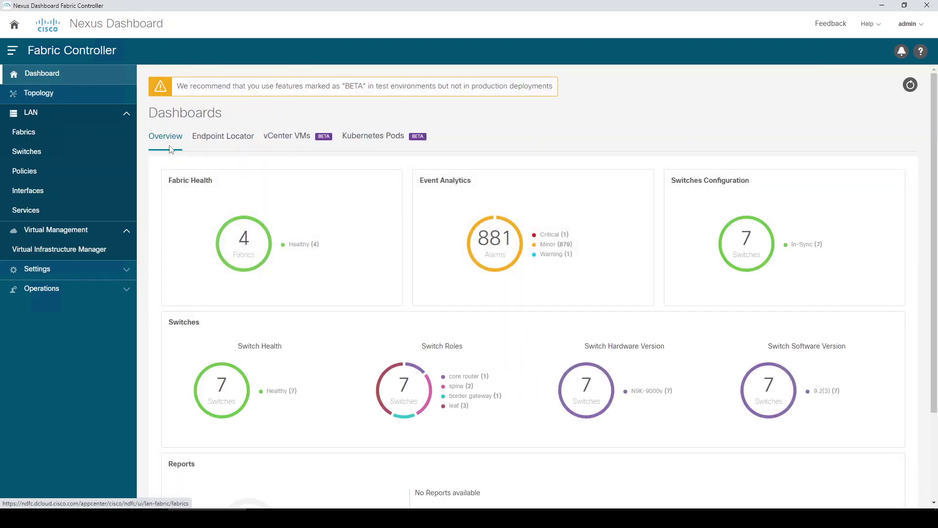
{"action": "left_click", "coordinate": [231, 141]}
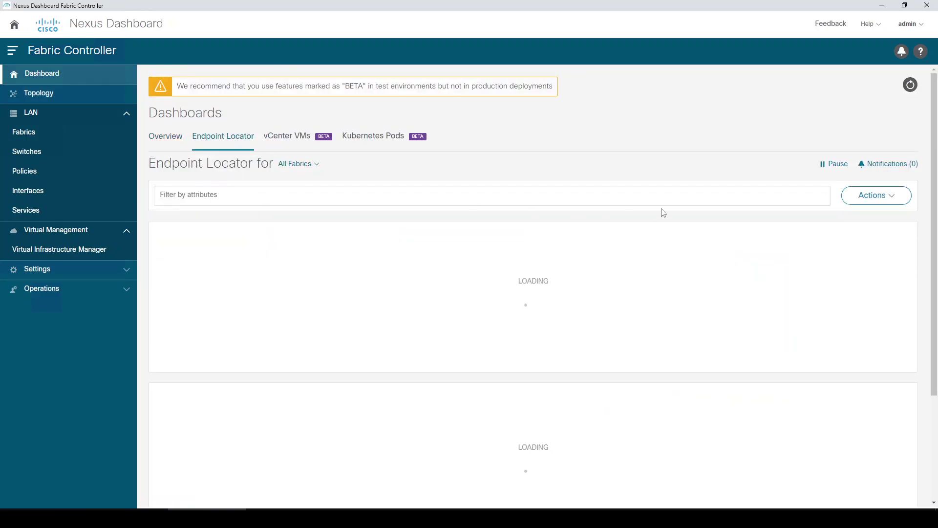
{"action": "left_click", "coordinate": [862, 199]}
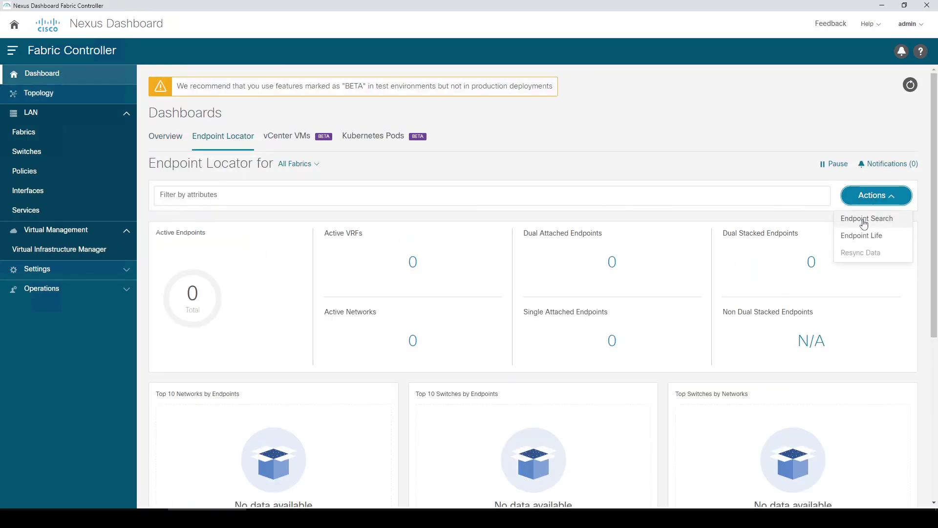
{"action": "left_click", "coordinate": [710, 168]}
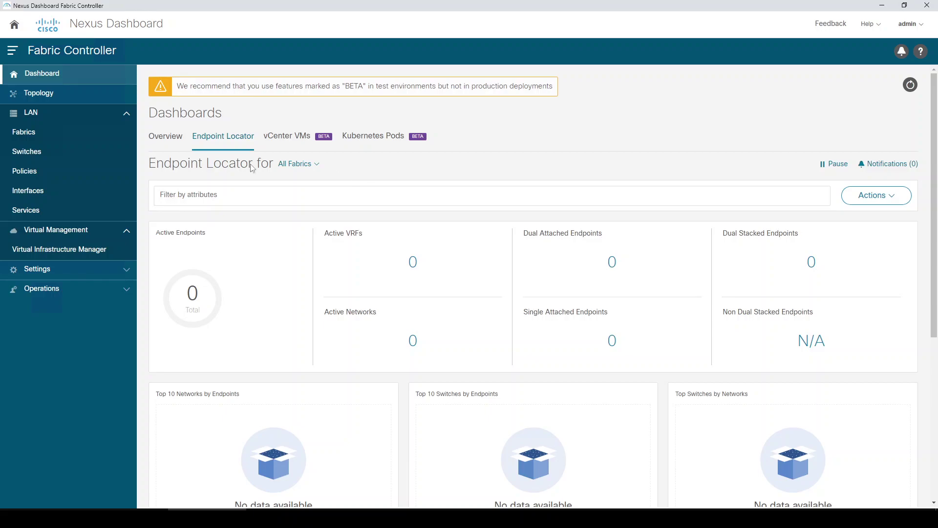
- Open the Brownfield fabric overview and browse its Actions > More menu
{"action": "left_click", "coordinate": [25, 133]}
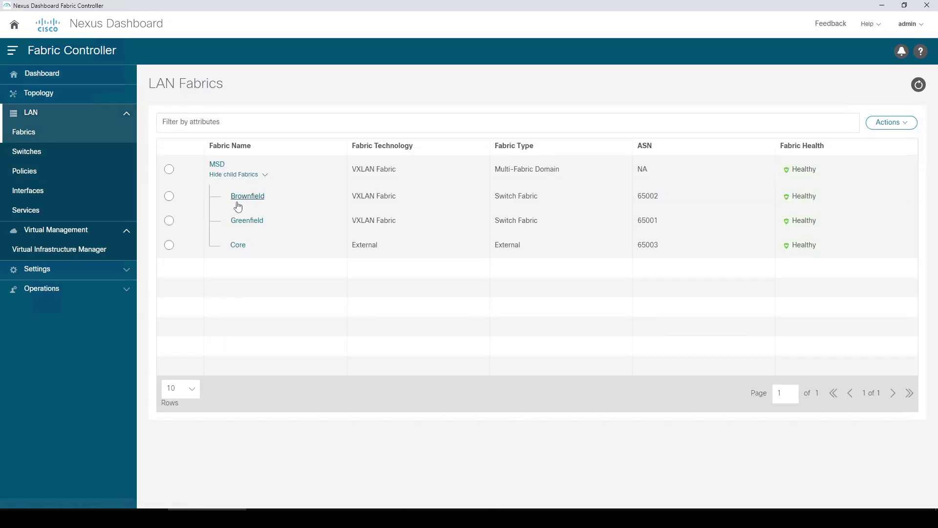
{"action": "left_click", "coordinate": [237, 199]}
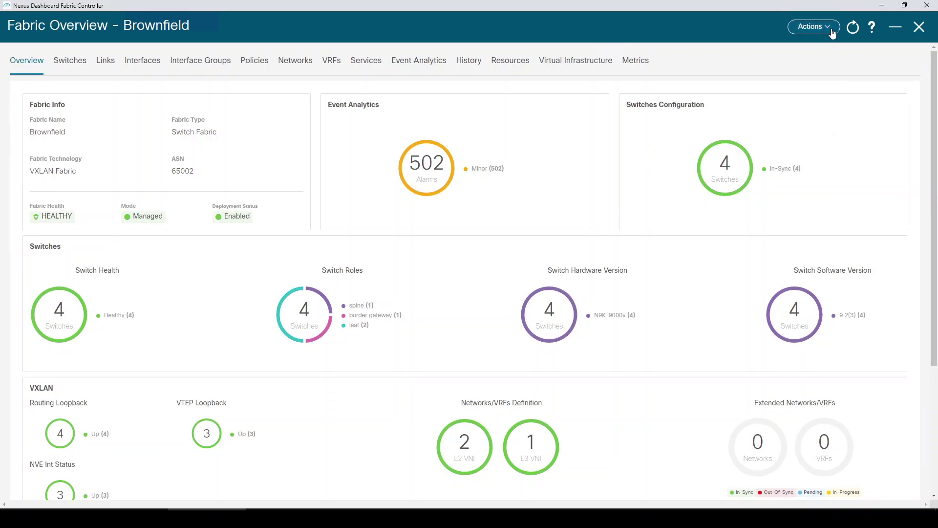
{"action": "left_click", "coordinate": [813, 26]}
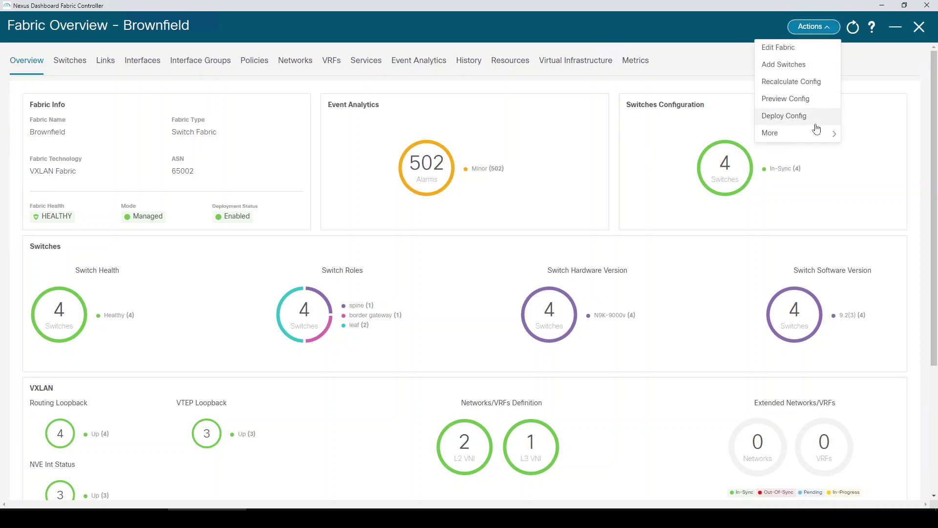
{"action": "mouse_move", "coordinate": [816, 136]}
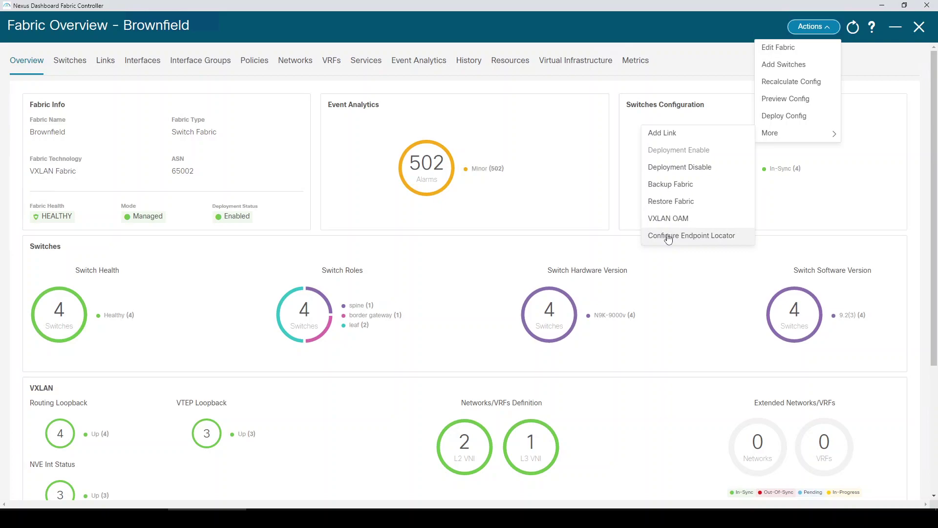
{"action": "left_click", "coordinate": [279, 86]}
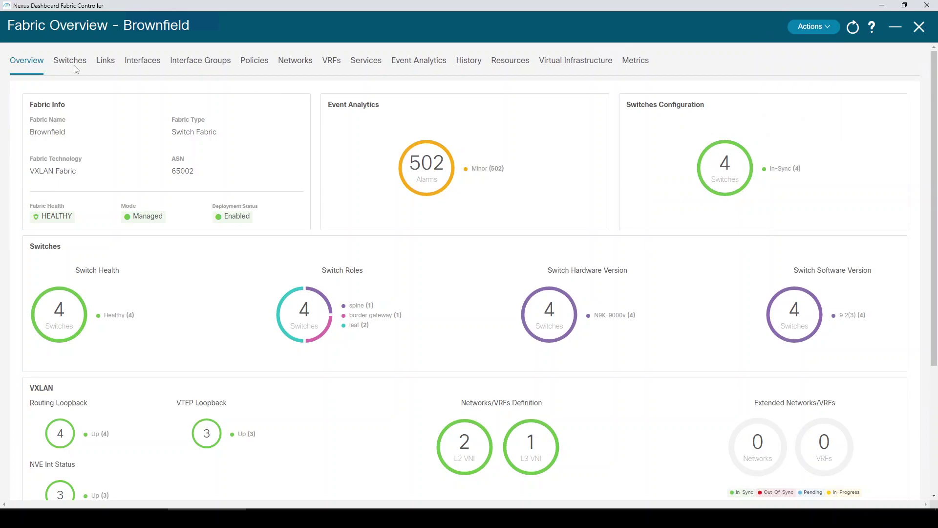
- Close the overview and drill through the MSD topology to Leaf-2, then back to Brownfield
{"action": "left_click", "coordinate": [920, 28]}
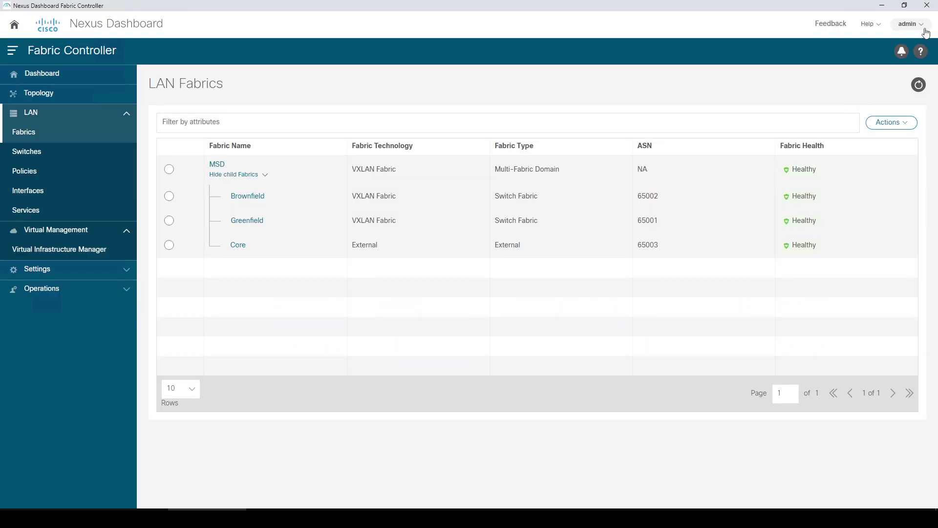
{"action": "left_click", "coordinate": [74, 100]}
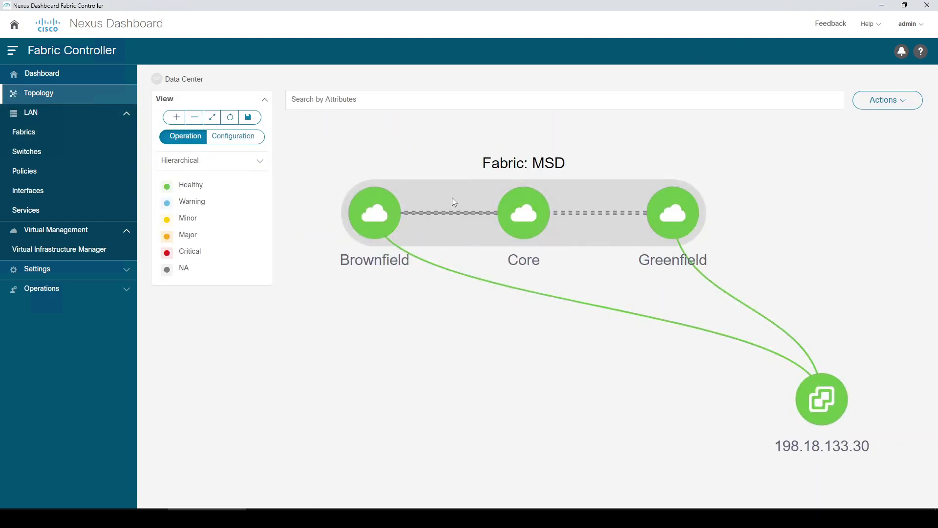
{"action": "double_click", "coordinate": [453, 199]}
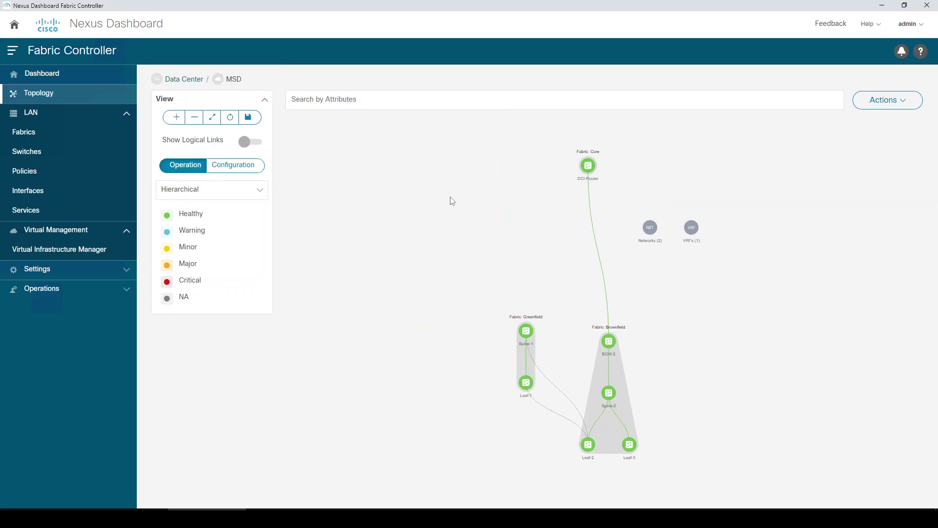
{"action": "double_click", "coordinate": [589, 445]}
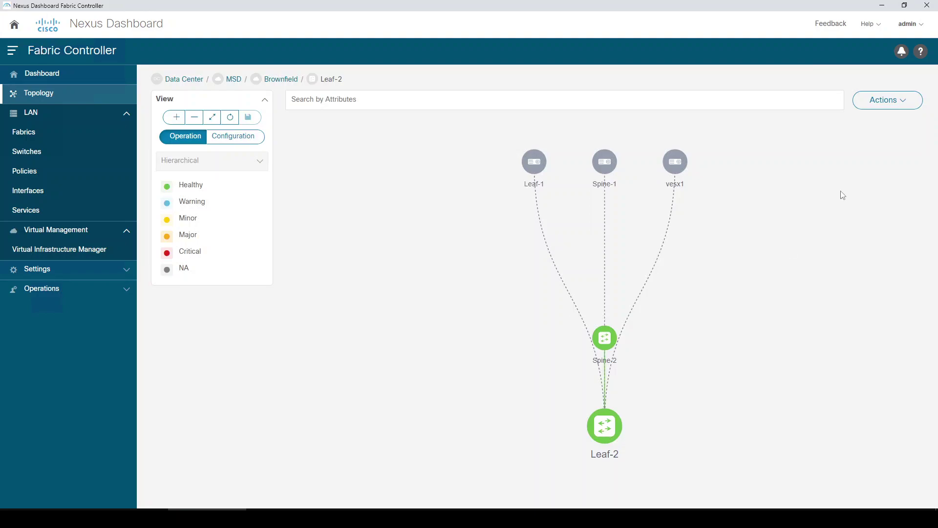
{"action": "left_click", "coordinate": [886, 100]}
{"action": "mouse_move", "coordinate": [883, 228]}
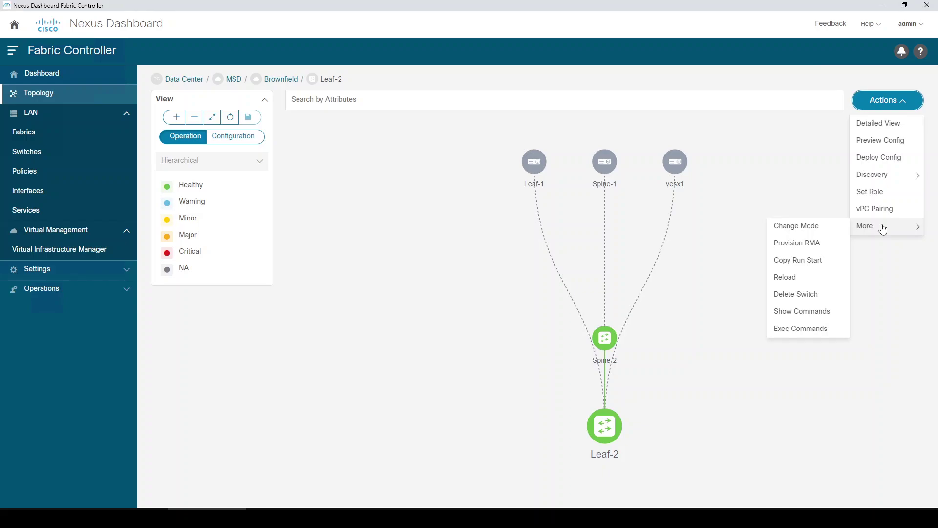
{"action": "left_click", "coordinate": [777, 178]}
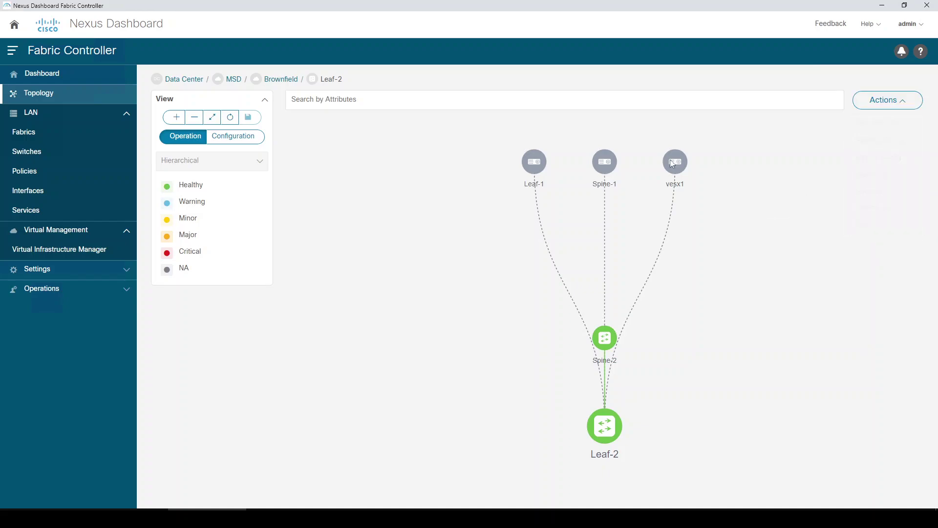
{"action": "left_click", "coordinate": [281, 80]}
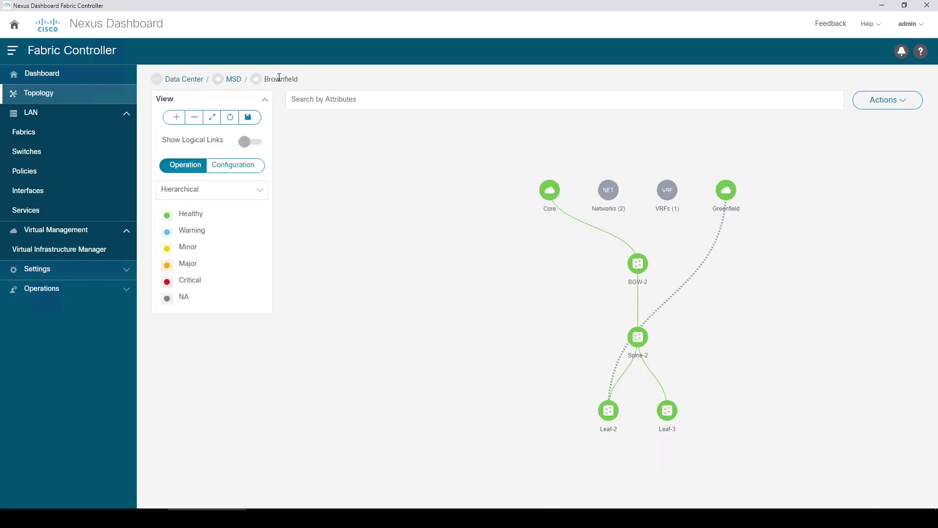
- Open Brownfield's Edit Fabric settings, close them unsaved, and return to LAN Fabrics
{"action": "left_click", "coordinate": [887, 107]}
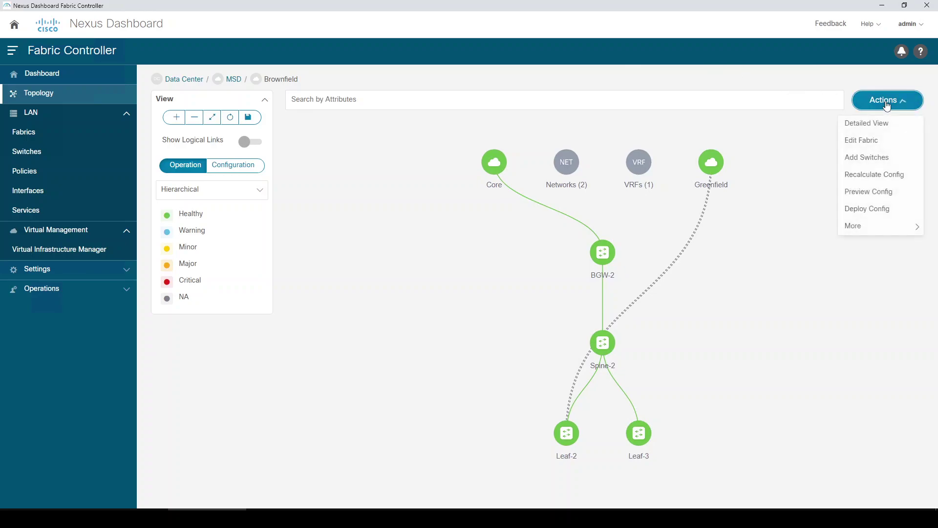
{"action": "left_click", "coordinate": [870, 145]}
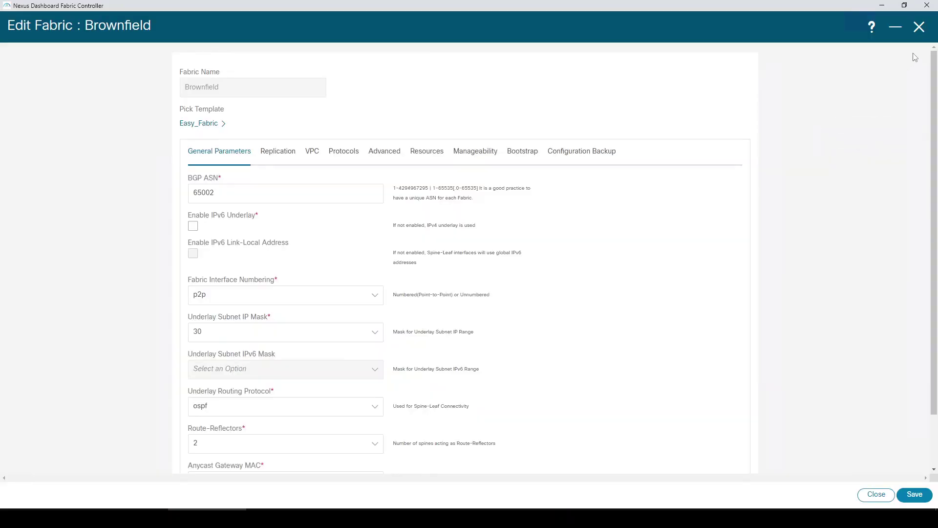
{"action": "left_click", "coordinate": [919, 27]}
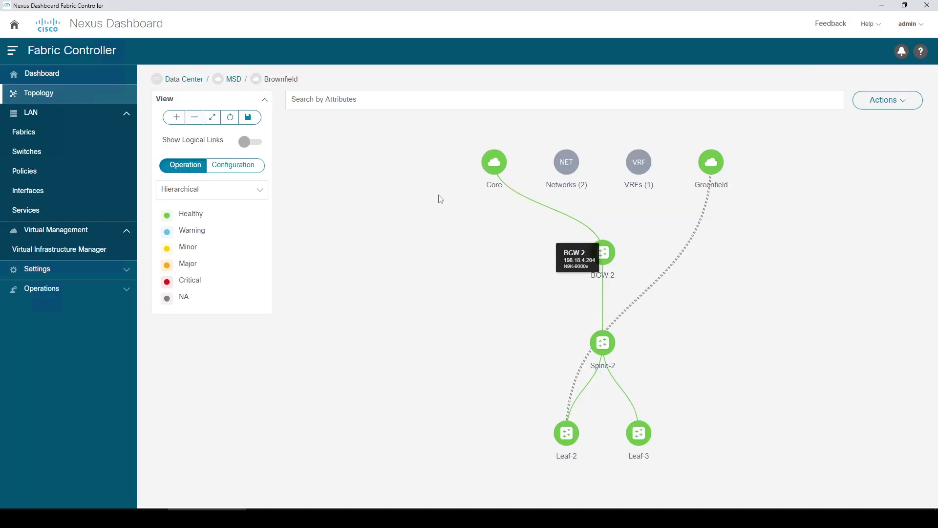
{"action": "left_click", "coordinate": [49, 133]}
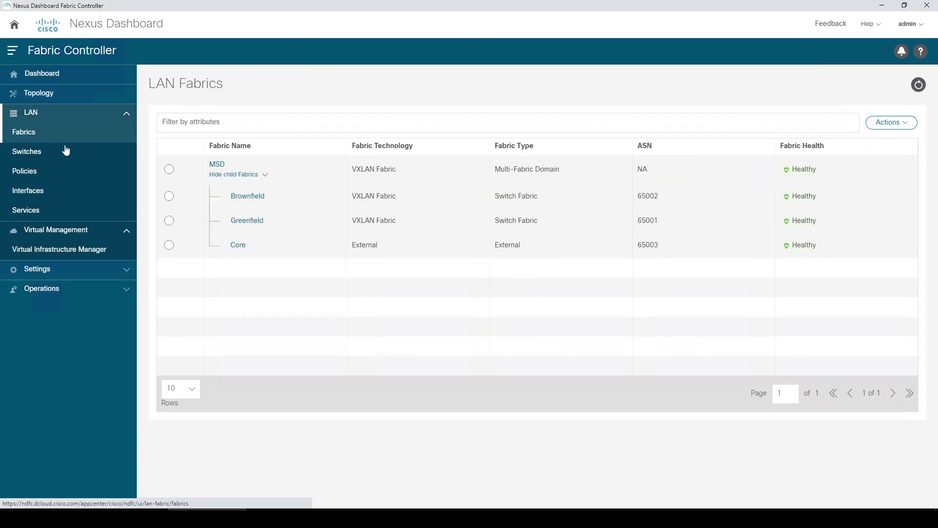
- Open Leaf-2's interfaces in the Brownfield fabric, select Ethernet1/3, and open its Actions list
{"action": "left_click", "coordinate": [249, 197]}
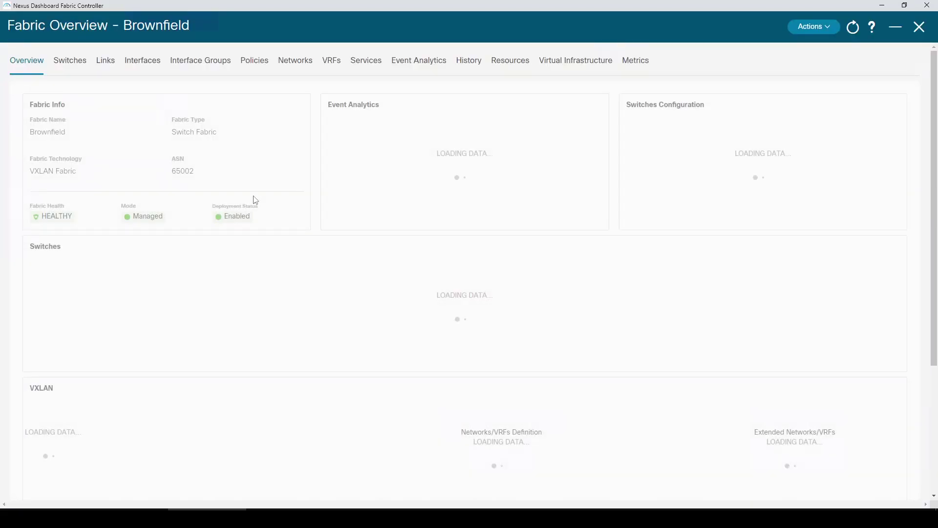
{"action": "left_click", "coordinate": [76, 60]}
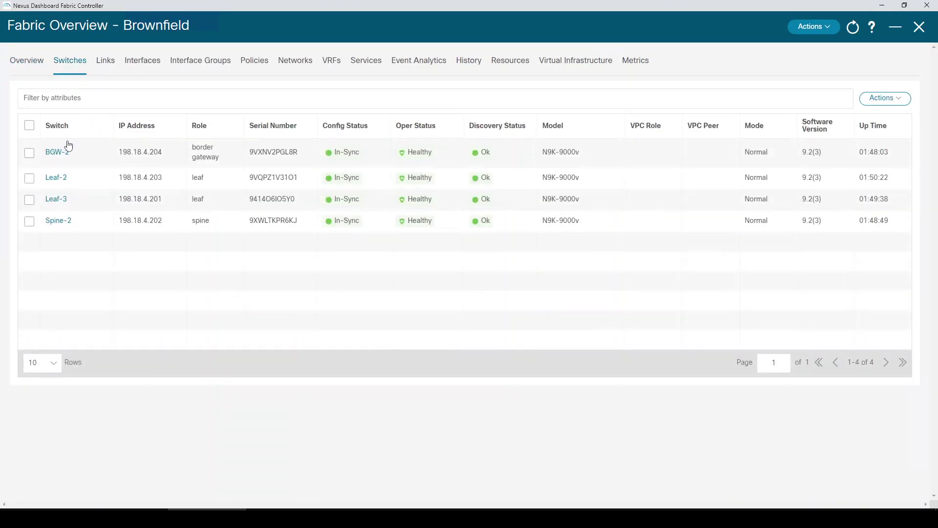
{"action": "left_click", "coordinate": [59, 178]}
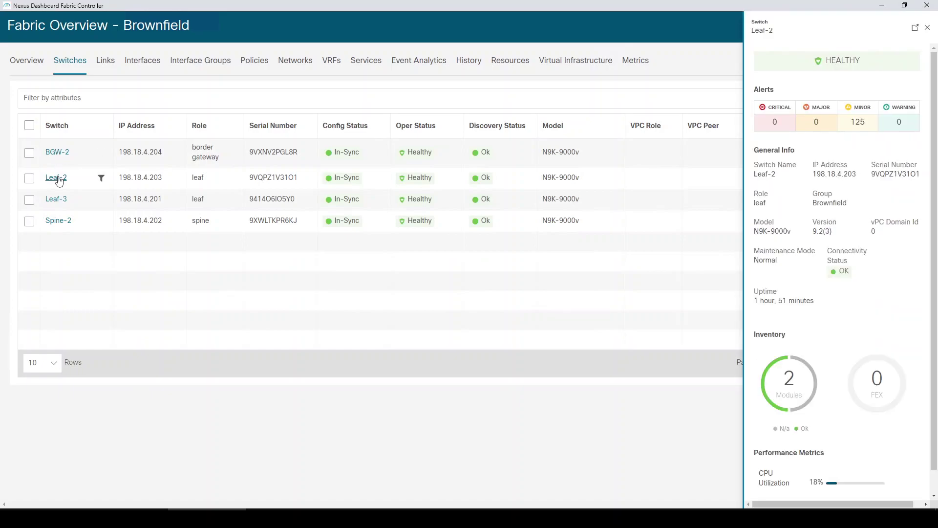
{"action": "left_click", "coordinate": [59, 178]}
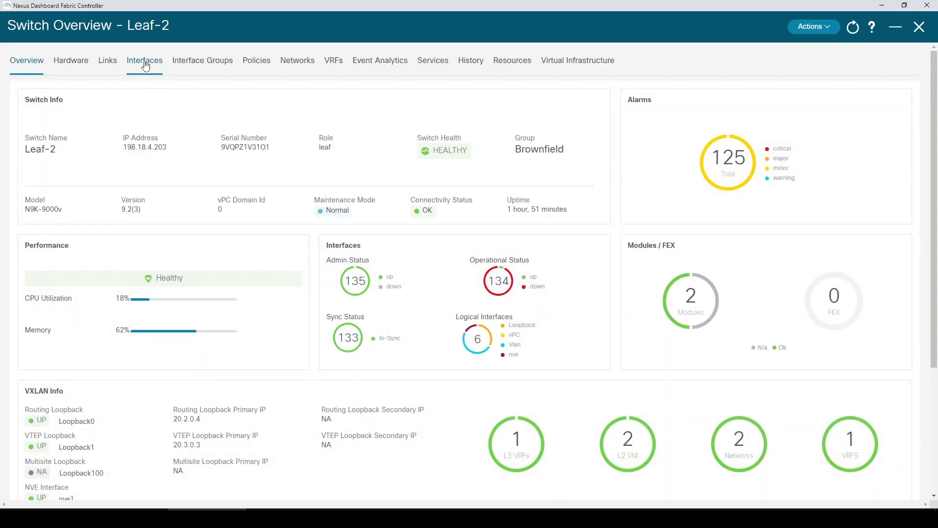
{"action": "left_click", "coordinate": [145, 63]}
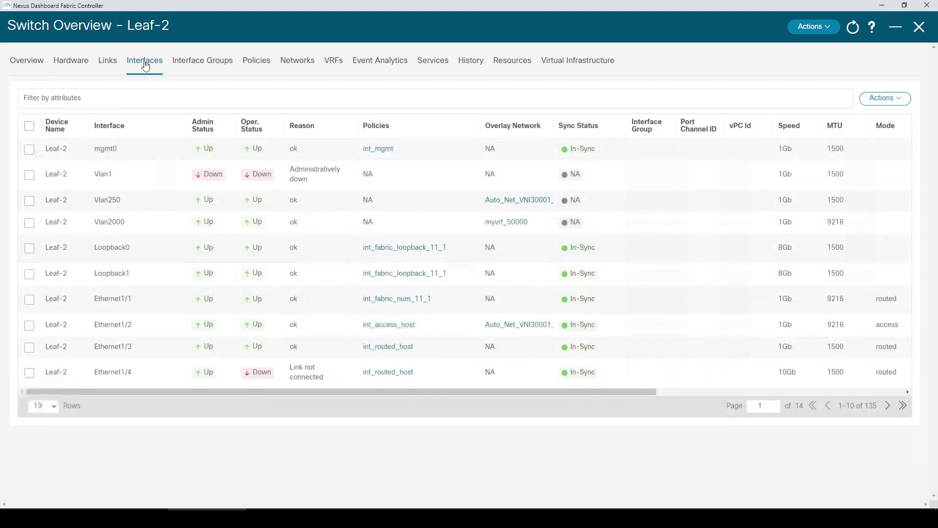
{"action": "left_click", "coordinate": [30, 347]}
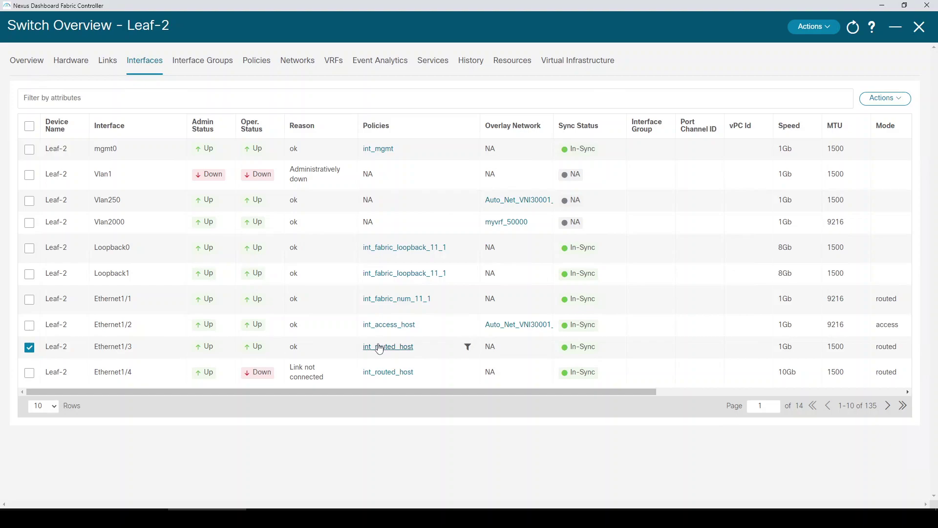
{"action": "left_click", "coordinate": [885, 101]}
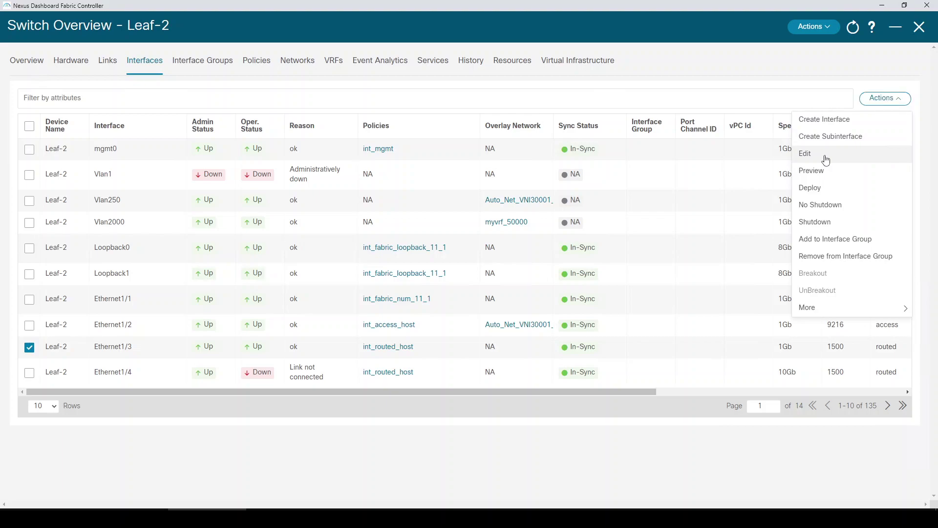
- Change Ethernet1/3's interface policy to epl_routed_intf
{"action": "left_click", "coordinate": [827, 154]}
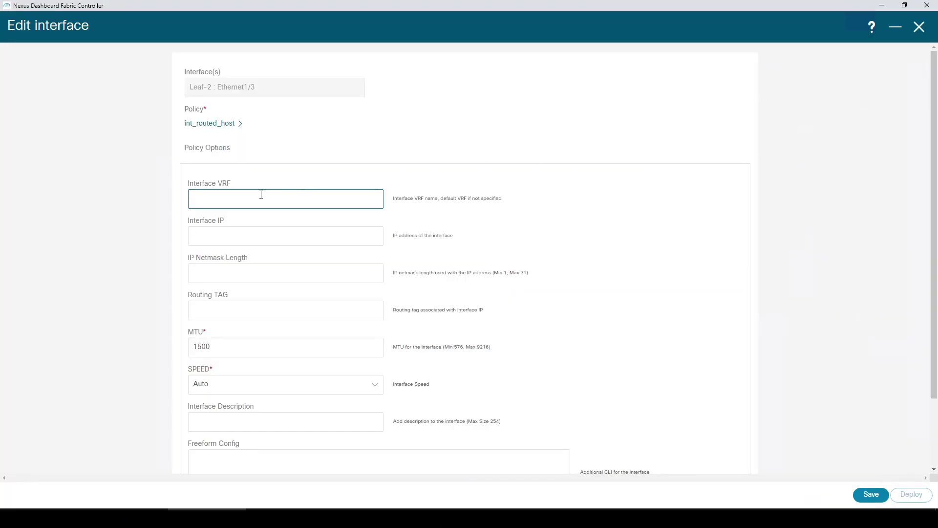
{"action": "left_click", "coordinate": [212, 129]}
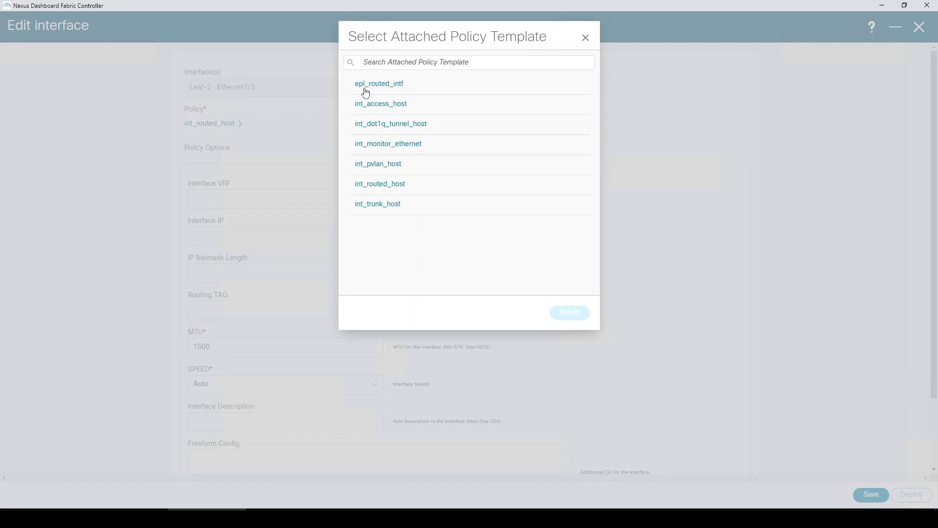
{"action": "left_click", "coordinate": [419, 88]}
{"action": "left_click", "coordinate": [570, 316]}
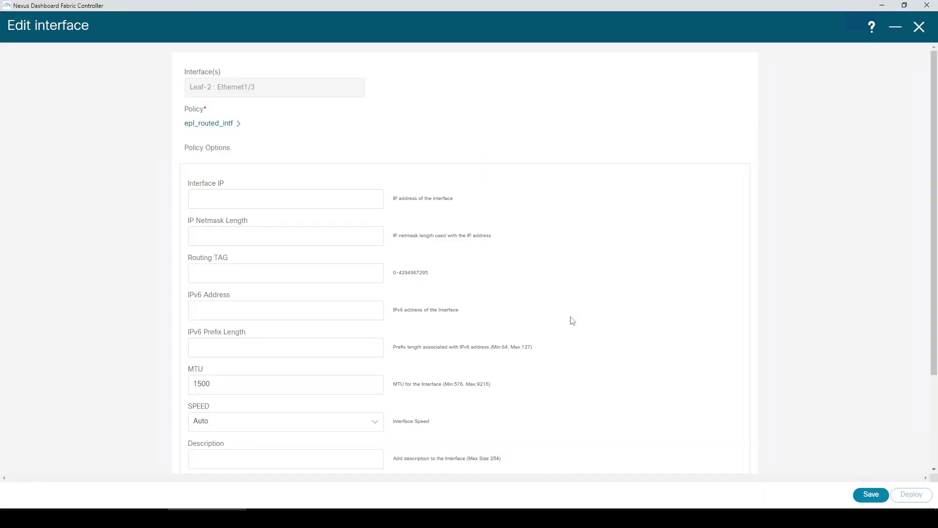
- Set IP 198.18.4.1/24, add freeform 'ip router ospf UNDERLAY area 0.0.0.0', and save
{"action": "left_click", "coordinate": [291, 200]}
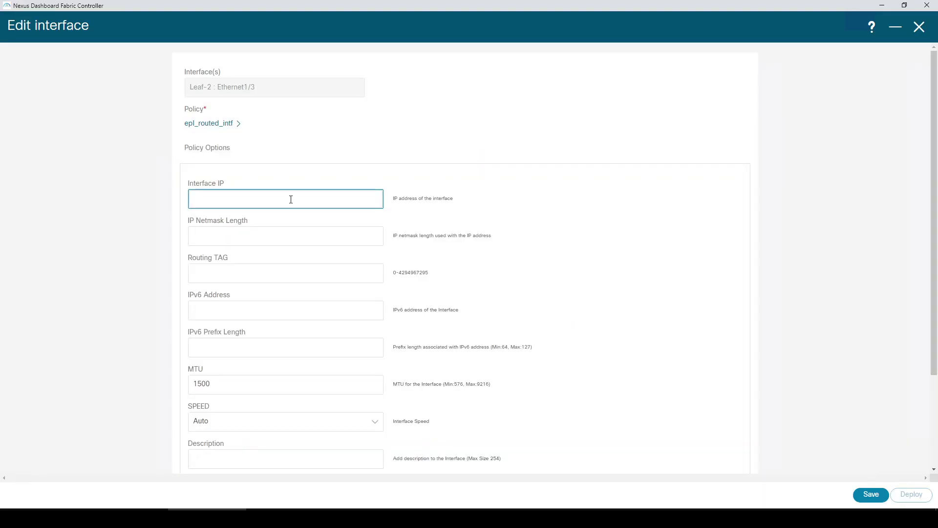
{"action": "type", "text": "198.18.4.1"}
{"action": "key", "text": "Tab"}
{"action": "key", "text": "Tab"}
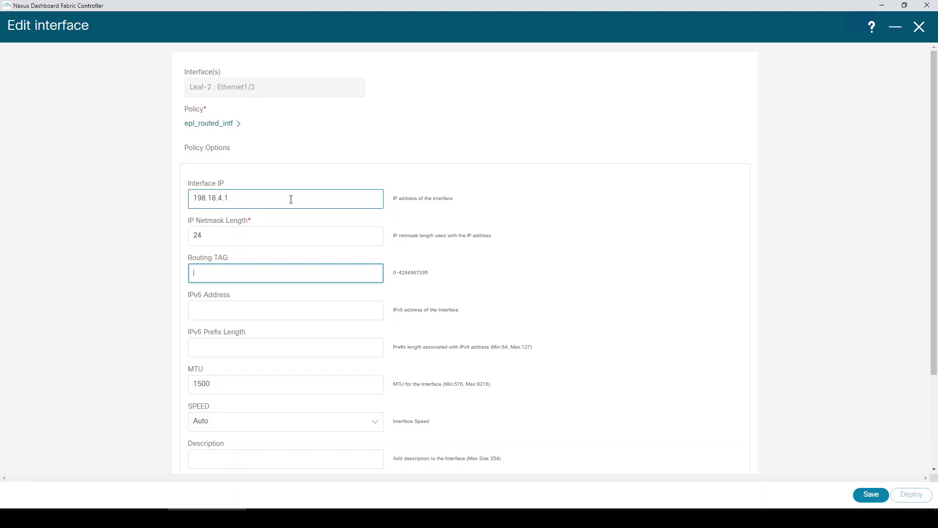
{"action": "scroll", "coordinate": [243, 381], "scroll_direction": "down", "scroll_amount": 3}
{"action": "left_click", "coordinate": [243, 381]}
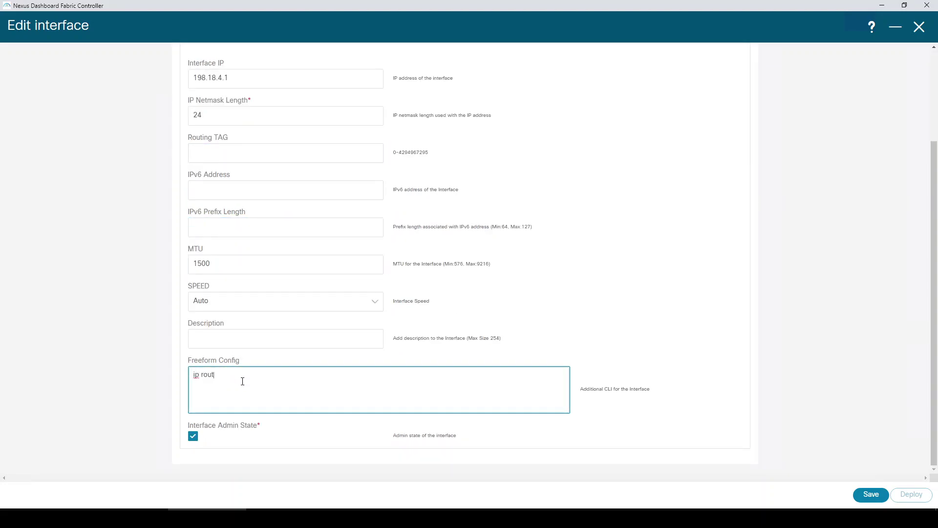
{"action": "type", "text": "f UNDERLAY area 0.0.0.0"}
{"action": "left_click", "coordinate": [871, 495]}
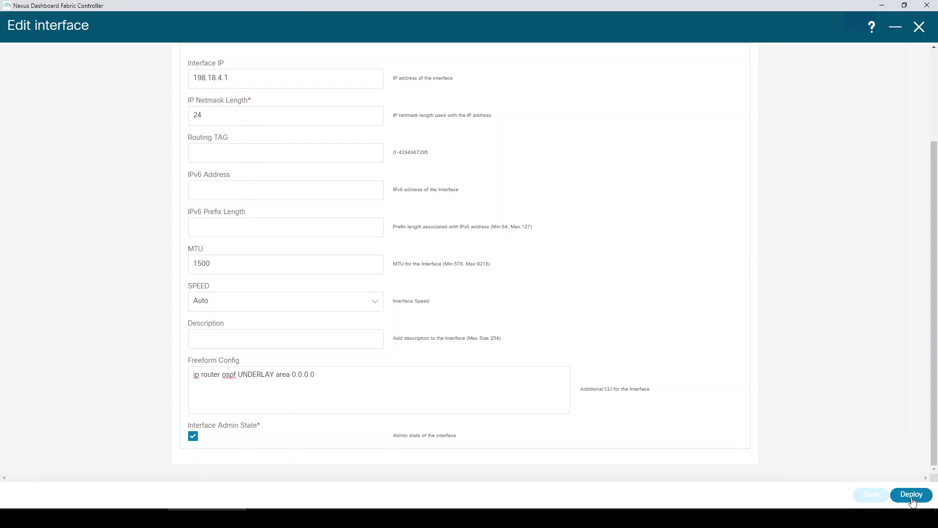
- Deploy the saved Ethernet1/3 configuration to Leaf-2 and return to its interface list
{"action": "left_click", "coordinate": [912, 495]}
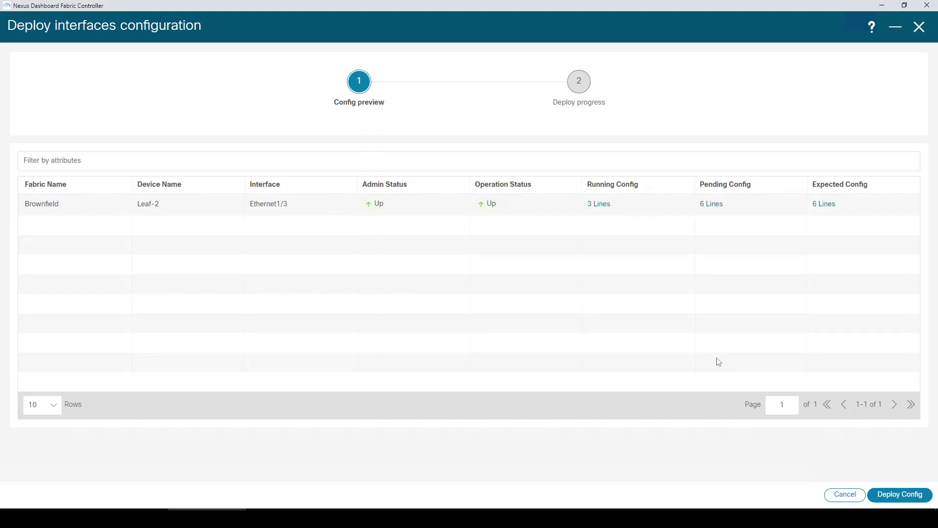
{"action": "left_click", "coordinate": [912, 500]}
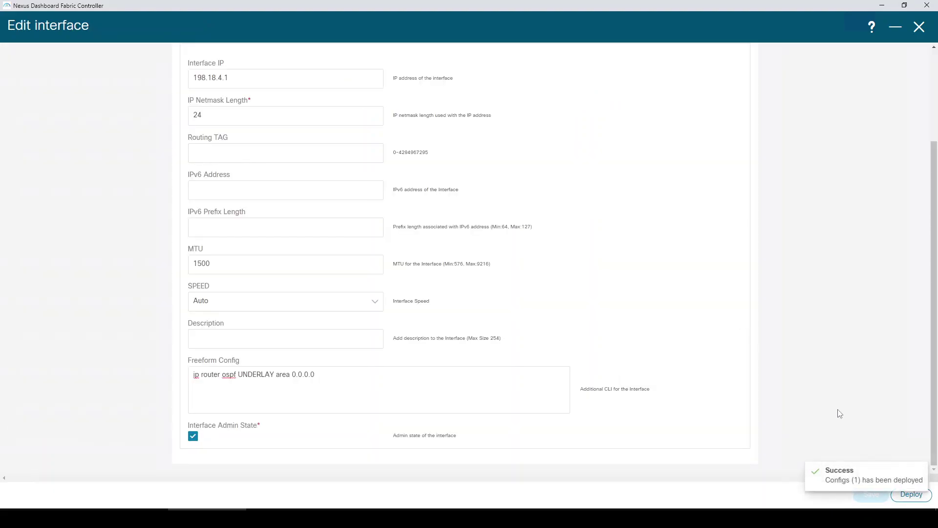
{"action": "left_click", "coordinate": [919, 27]}
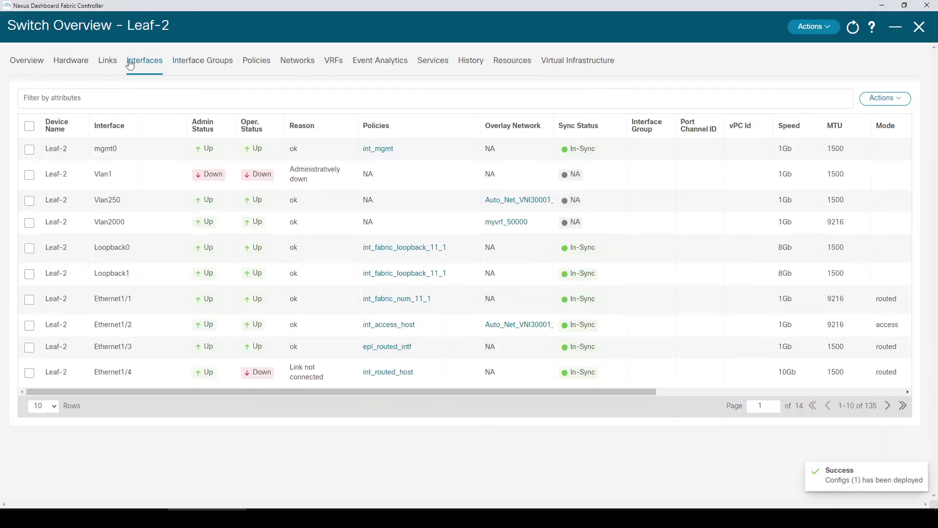
- Configure Endpoint Locator on the Brownfield fabric with Spine-2 as first route reflector and save
{"action": "left_click", "coordinate": [922, 30]}
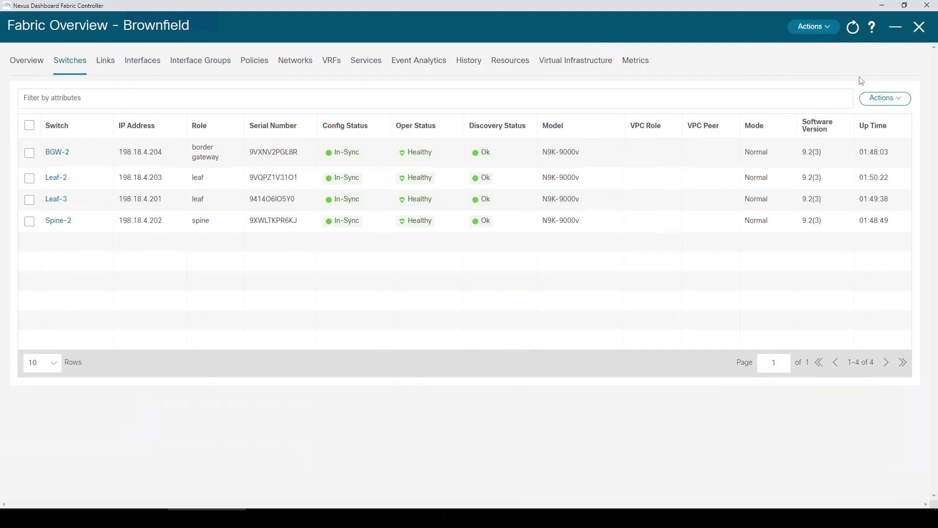
{"action": "left_click", "coordinate": [814, 27]}
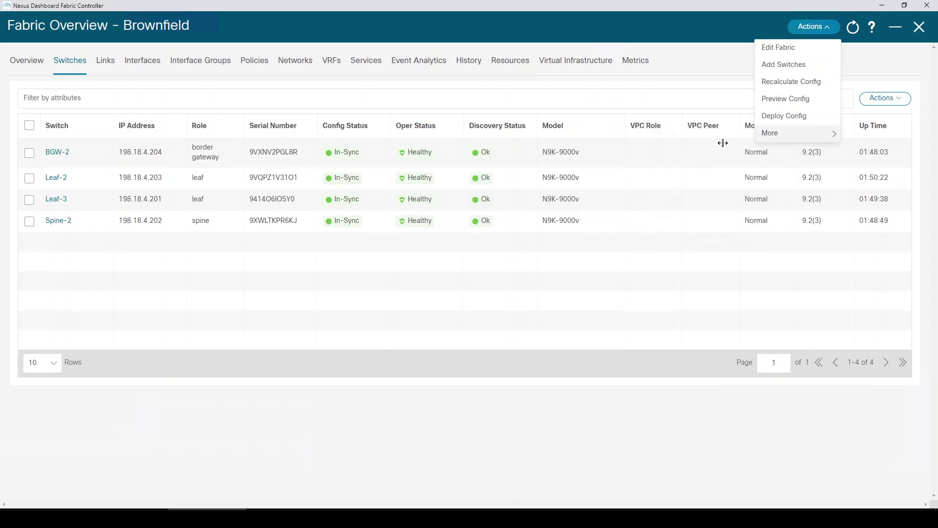
{"action": "mouse_move", "coordinate": [791, 133]}
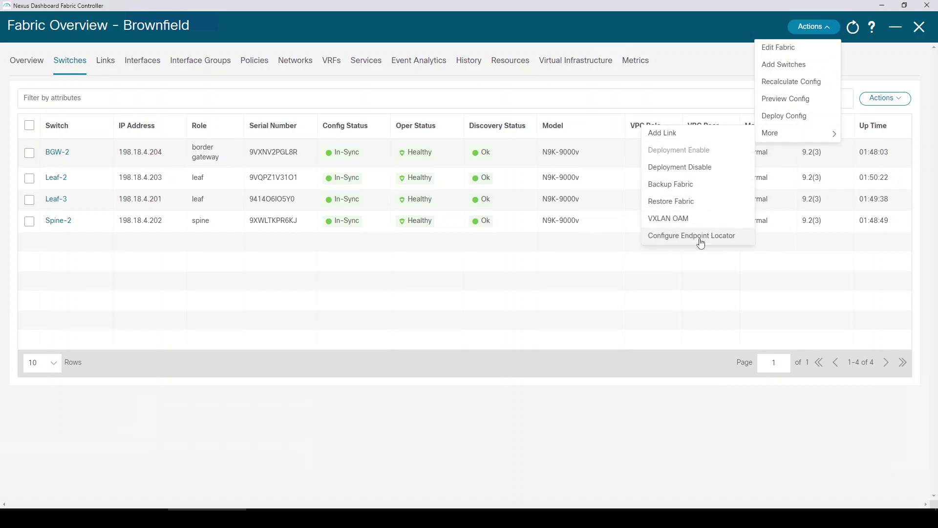
{"action": "left_click", "coordinate": [702, 239]}
{"action": "left_click", "coordinate": [210, 119]}
{"action": "left_click", "coordinate": [276, 176]}
{"action": "left_click", "coordinate": [243, 193]}
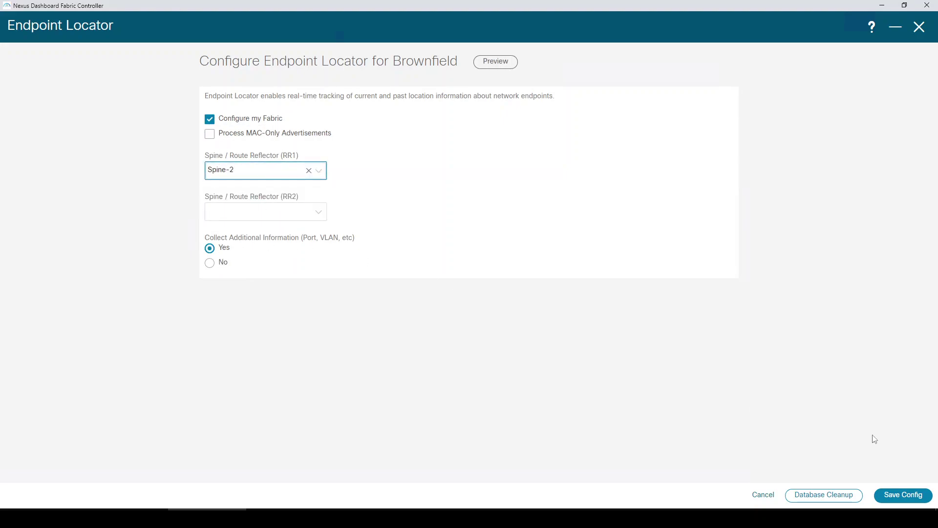
{"action": "left_click", "coordinate": [910, 495]}
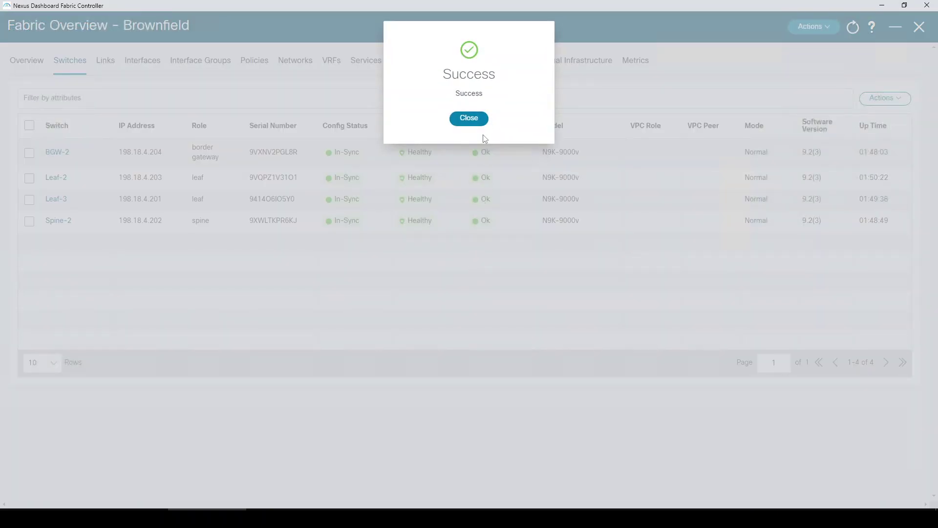
- Dismiss the success popup and view the Endpoint Locator dashboard's active endpoints list
{"action": "left_click", "coordinate": [476, 119]}
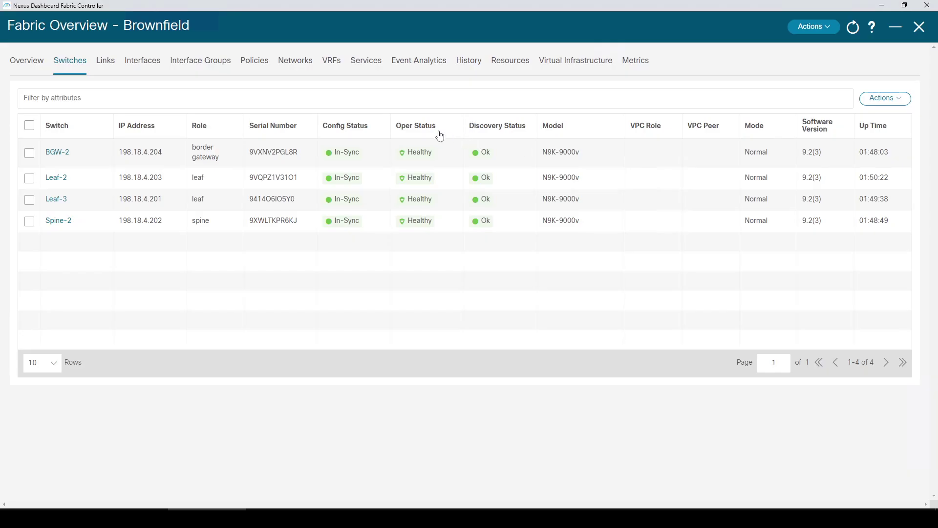
{"action": "left_click", "coordinate": [919, 28]}
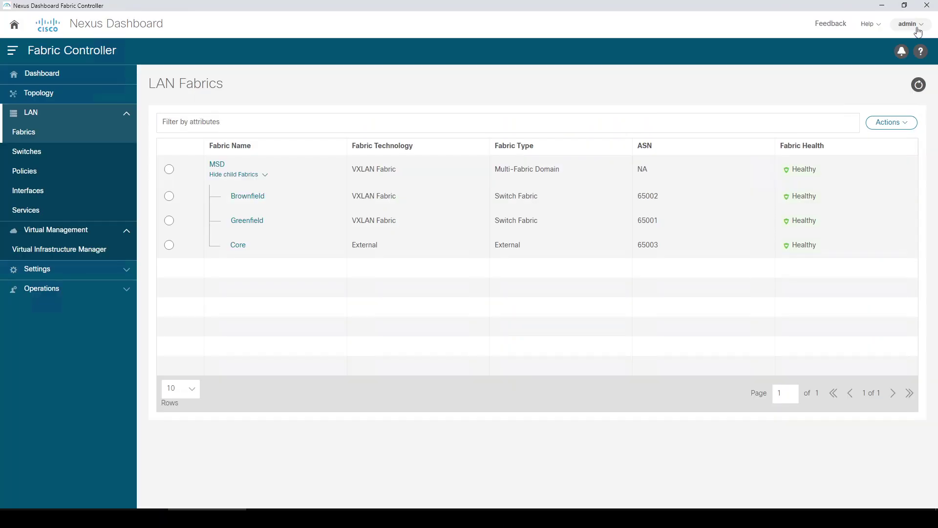
{"action": "left_click", "coordinate": [64, 83]}
{"action": "left_click", "coordinate": [223, 139]}
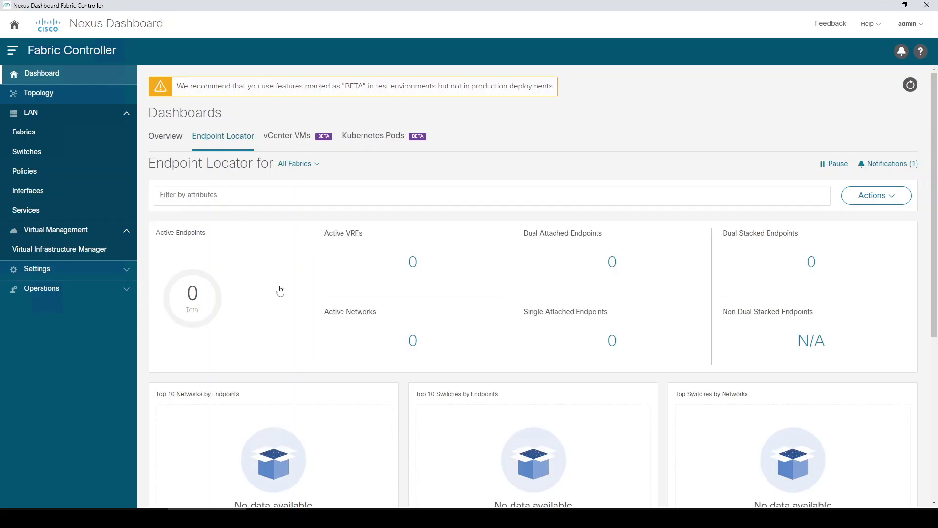
{"action": "scroll", "coordinate": [280, 289], "scroll_direction": "down", "scroll_amount": 5}
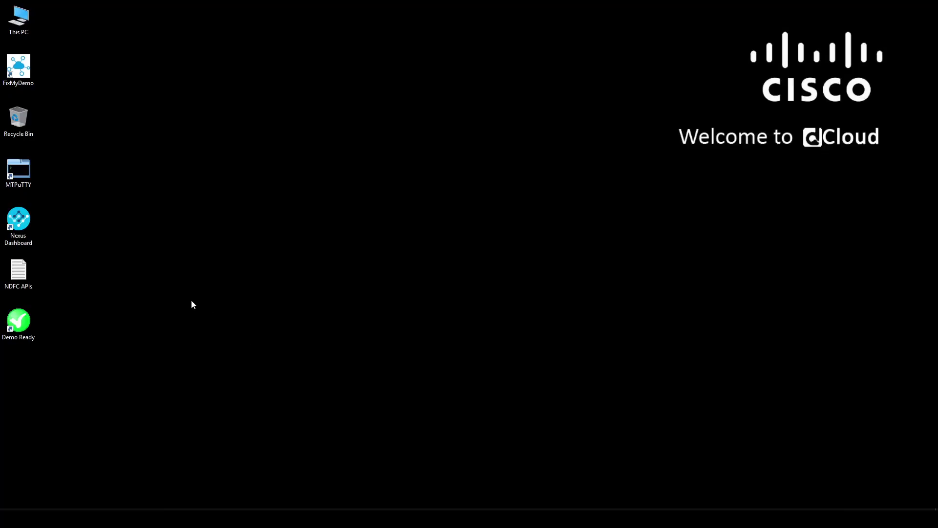
- Launch MTPuTTY from the desktop shortcut
{"action": "left_click", "coordinate": [24, 176]}
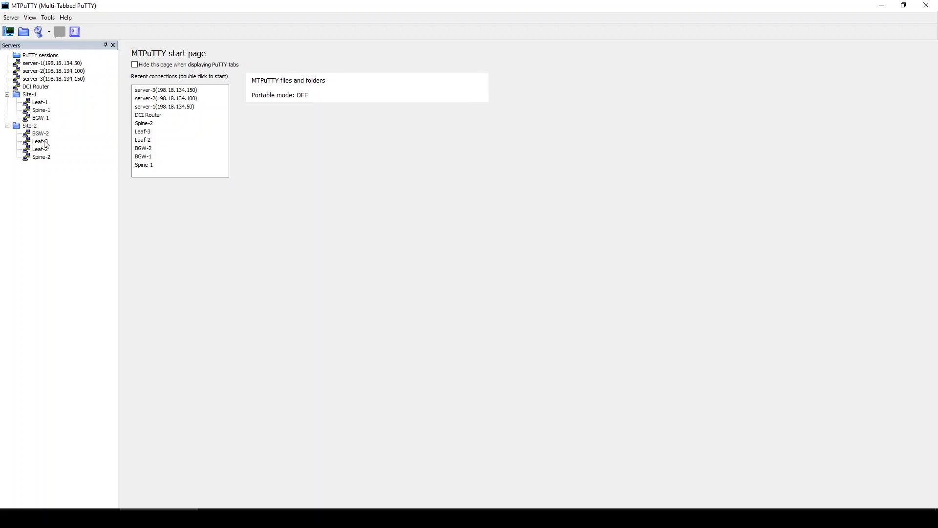
- Open Server-2 and Server-3 sessions and check their eth1 addresses, 10.10.10.11 and 10.10.11.11
{"action": "double_click", "coordinate": [53, 73]}
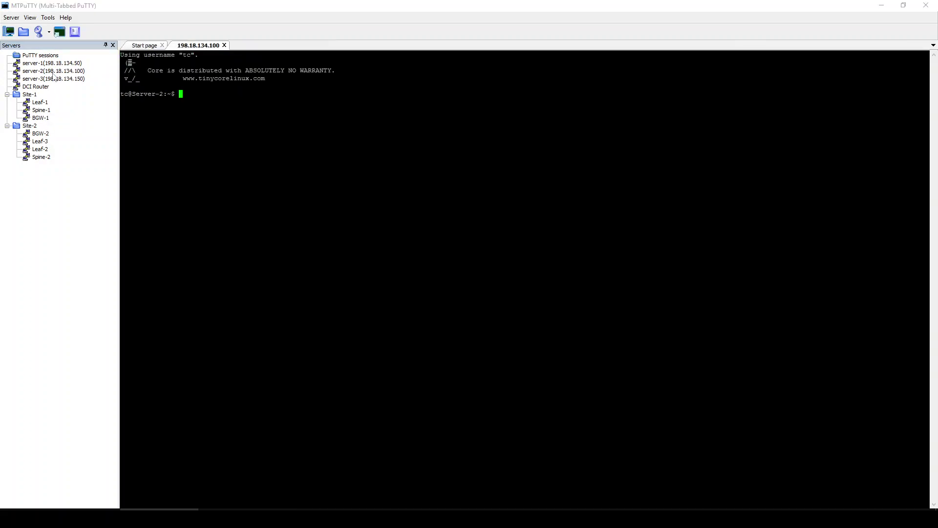
{"action": "double_click", "coordinate": [54, 79]}
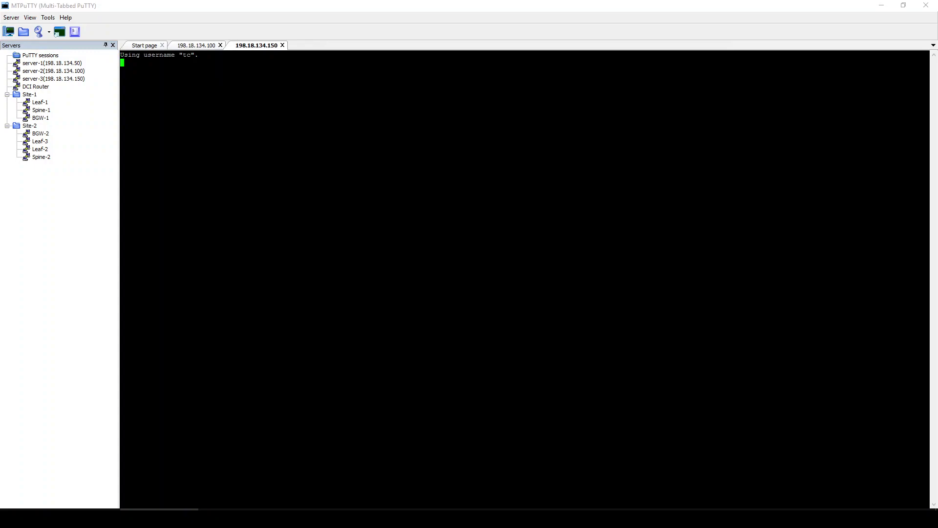
{"action": "left_click", "coordinate": [198, 45]}
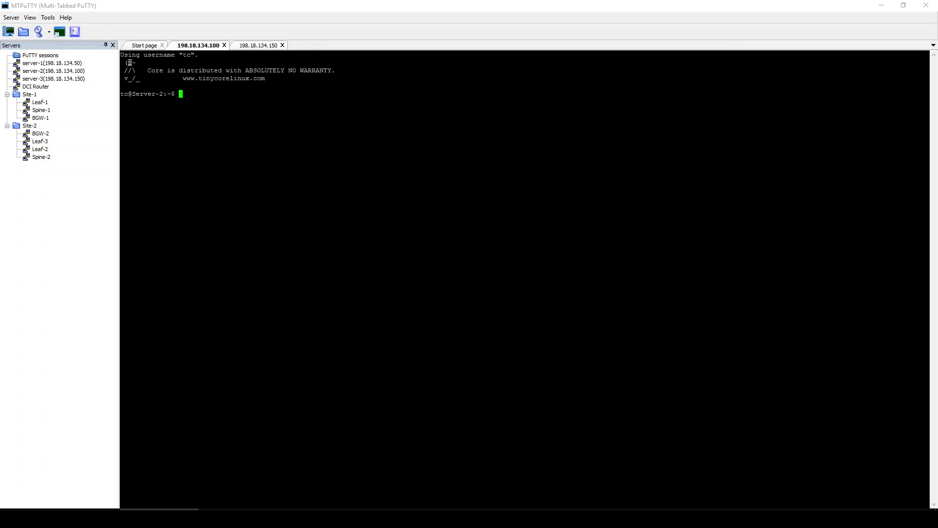
{"action": "type", "text": "ifconfig"}
{"action": "key", "text": "Return"}
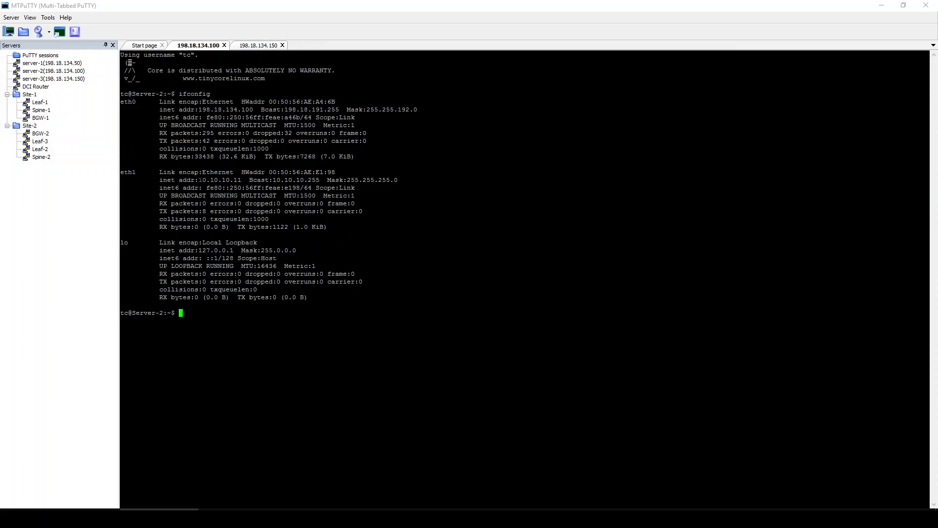
{"action": "left_click_drag", "start_coordinate": [199, 179], "coordinate": [241, 181]}
{"action": "left_click", "coordinate": [256, 45]}
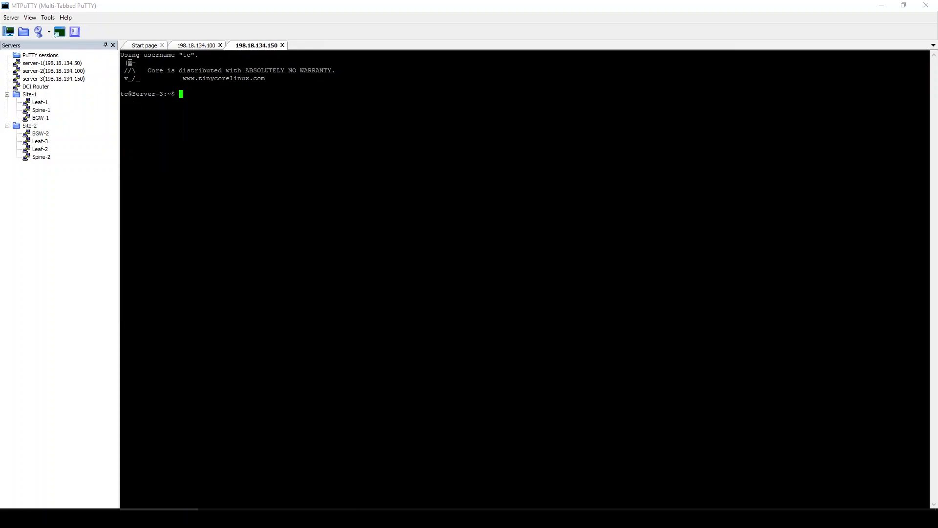
{"action": "type", "text": "ifconfig"}
{"action": "key", "text": "Return"}
{"action": "left_click_drag", "start_coordinate": [199, 179], "coordinate": [241, 180]}
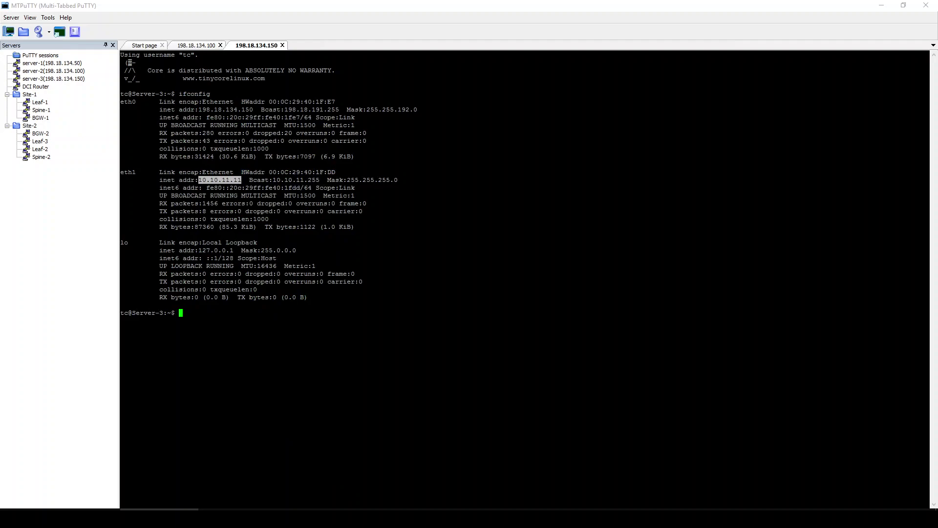
- Ping 10.10.11.11 from Server-2, then stop it to see the statistics
{"action": "left_click", "coordinate": [207, 45]}
{"action": "type", "text": "ping "}
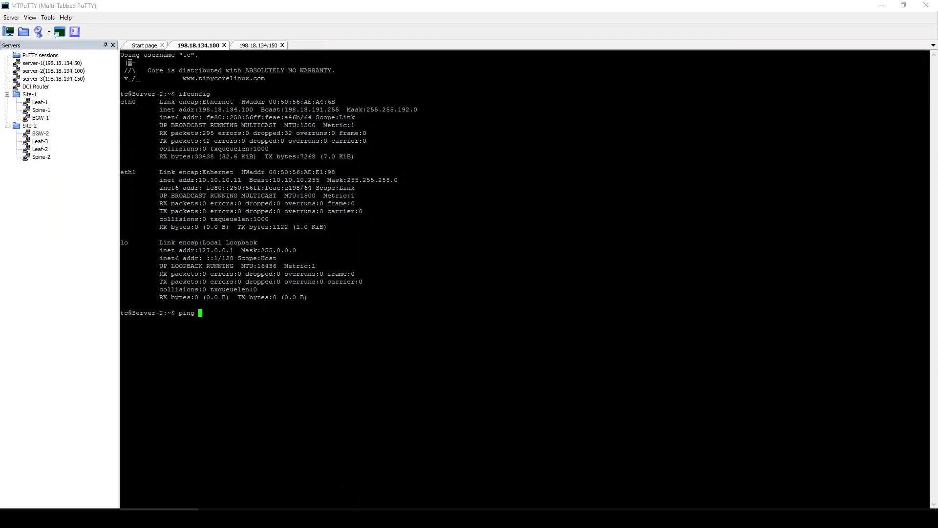
{"action": "type", "text": "10.10.11.11"}
{"action": "key", "text": "Return"}
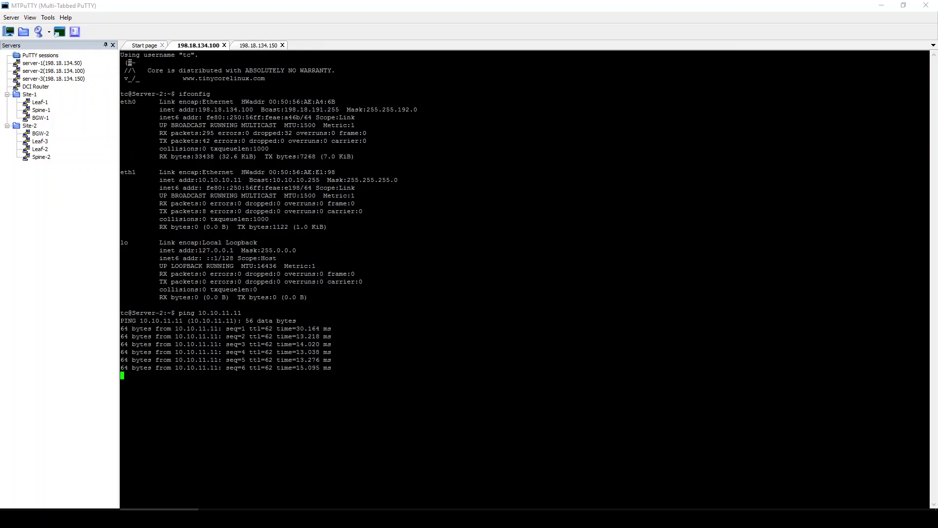
{"action": "key", "text": "ctrl+c"}
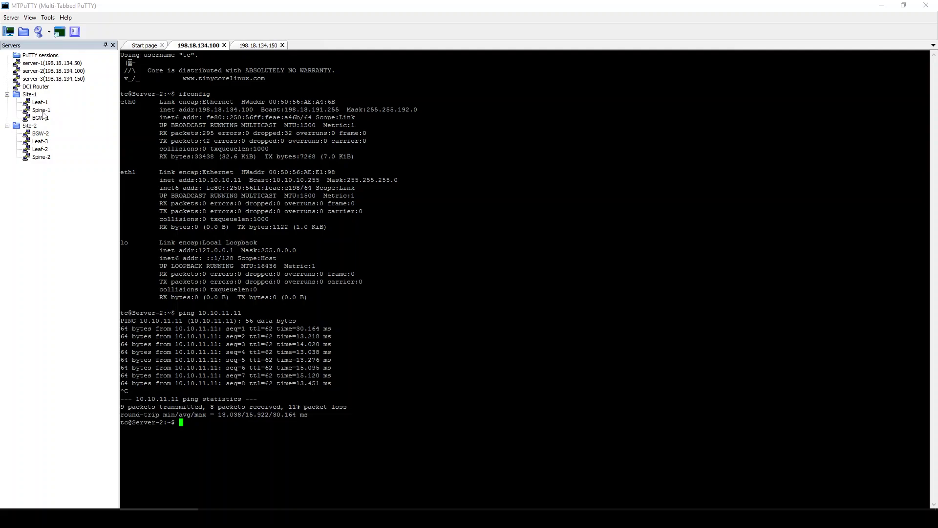
- Open a Spine-2 session and log in as admin
{"action": "double_click", "coordinate": [42, 158]}
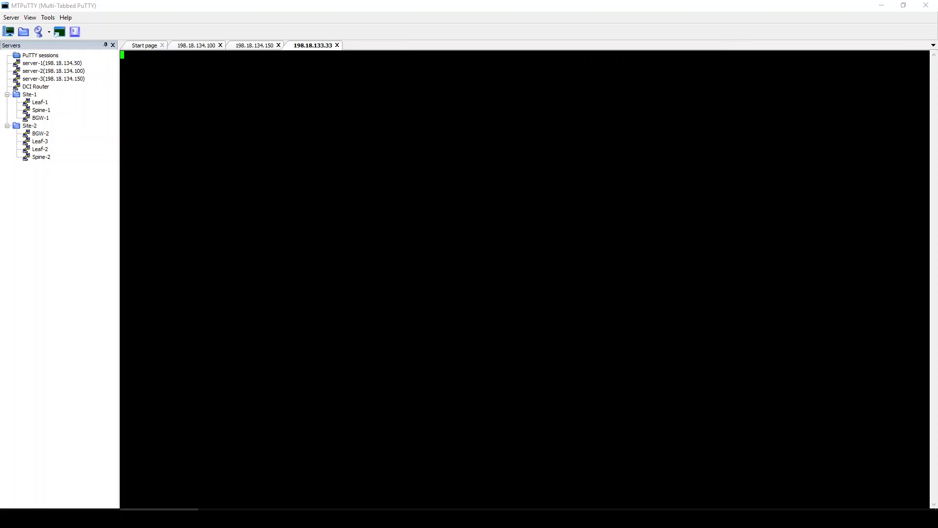
{"action": "type", "text": "admin"}
{"action": "key", "text": "Return"}
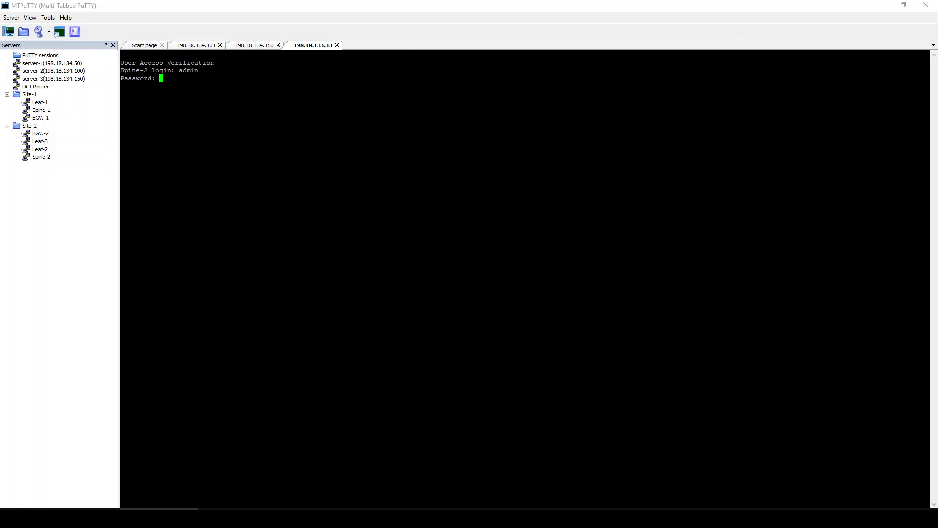
{"action": "key", "text": "Return"}
- Run 'show bgp l2vpn evpn' and locate the 10.10.11.11 and 10.10.10.11 routes
{"action": "type", "text": "show "}
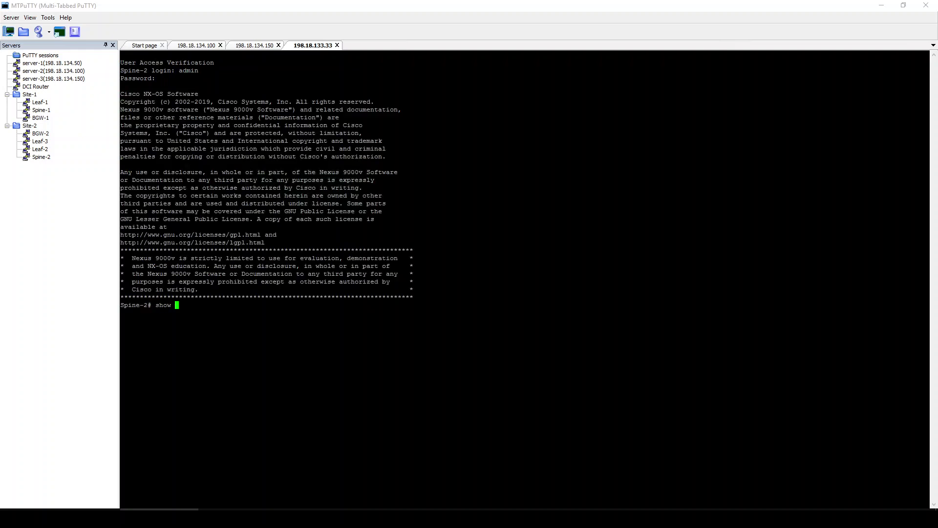
{"action": "type", "text": "bgp ?"}
{"action": "type", "text": "l3"}
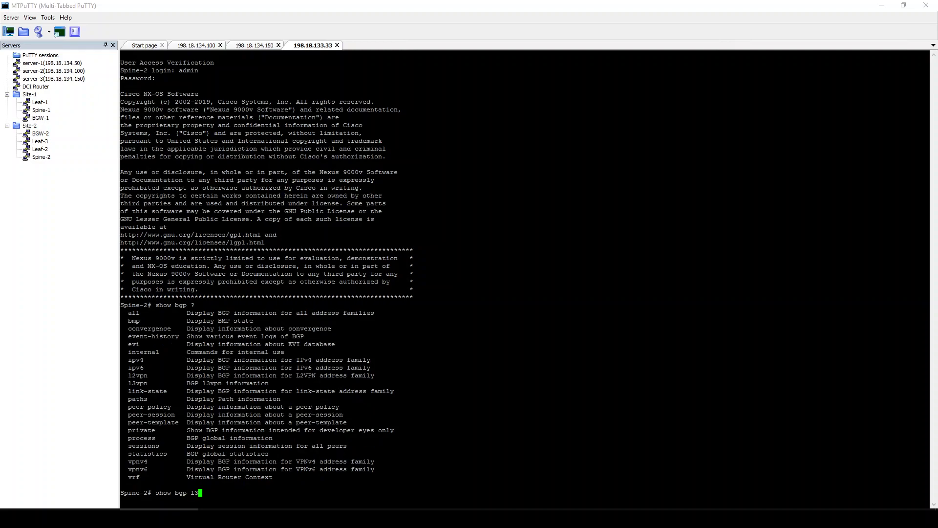
{"action": "type", "text": "vpn ?e"}
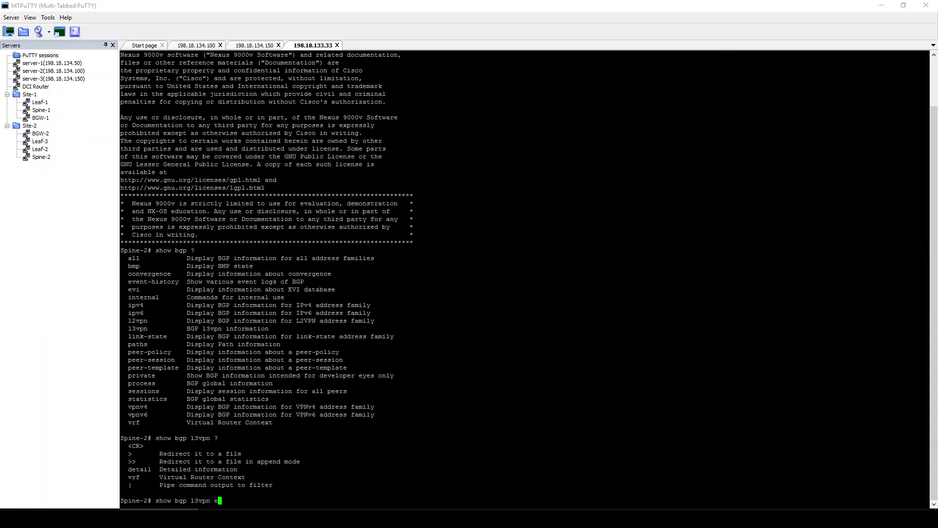
{"action": "key", "text": "Left"}
{"action": "key", "text": "Left"}
{"action": "key", "text": "Left"}
{"action": "key", "text": "Left"}
{"action": "key", "text": "Left"}
{"action": "key", "text": "BackSpace"}
{"action": "type", "text": "2"}
{"action": "key", "text": "End"}
{"action": "type", "text": "?evpn ?"}
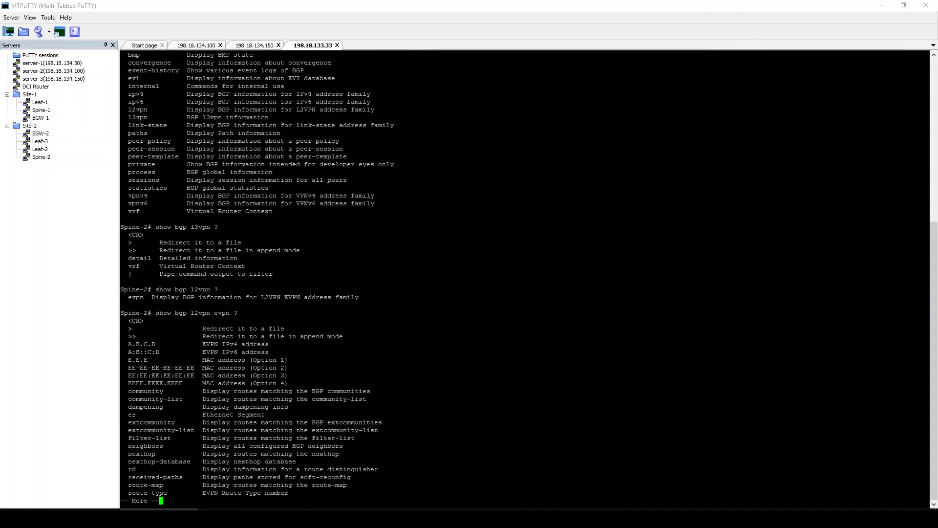
{"action": "key", "text": "space"}
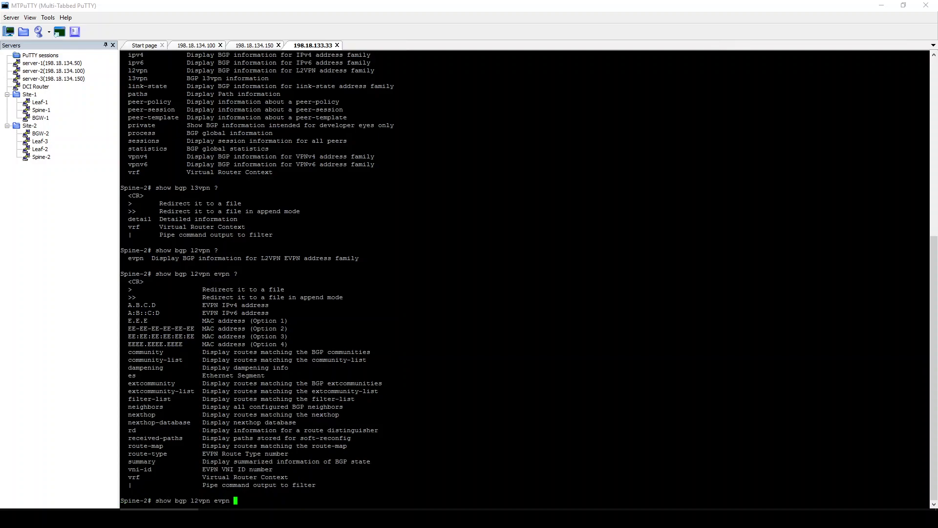
{"action": "key", "text": "Return"}
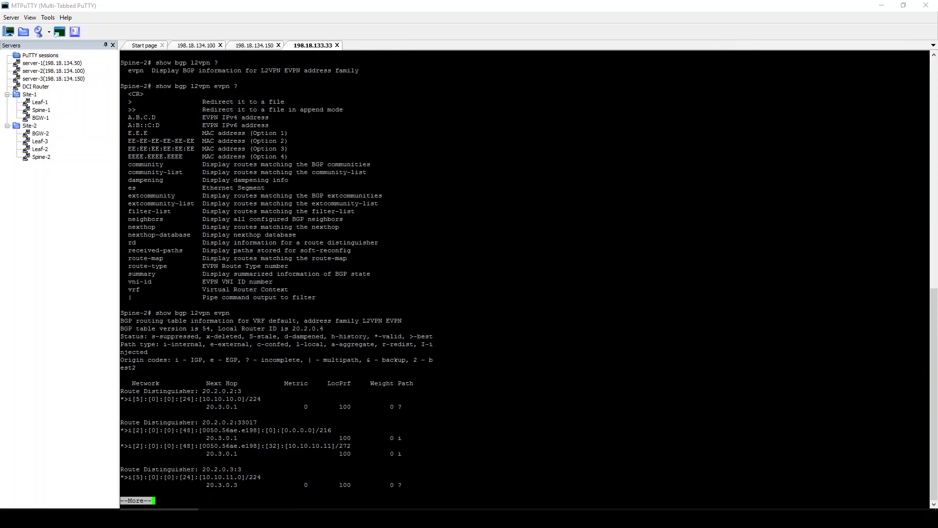
{"action": "key", "text": "space"}
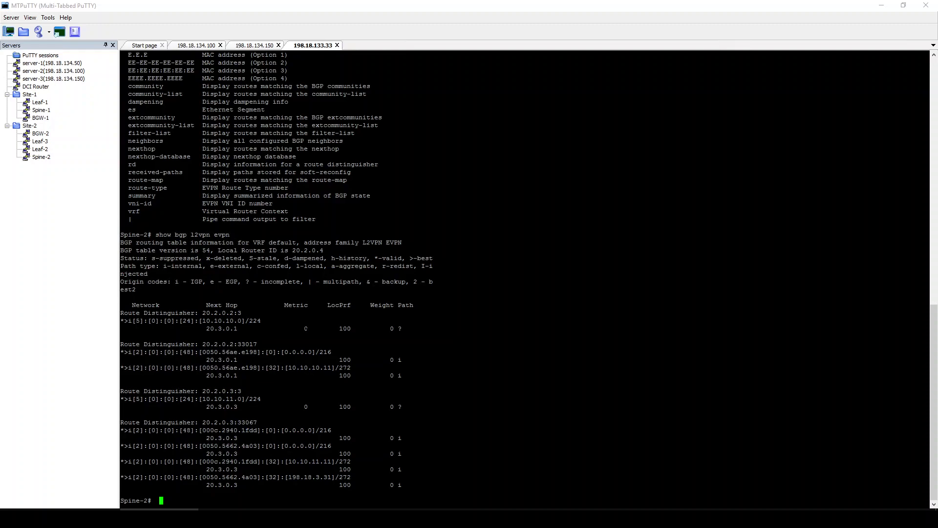
{"action": "left_click_drag", "start_coordinate": [285, 461], "coordinate": [334, 462]}
{"action": "left_click_drag", "start_coordinate": [287, 367], "coordinate": [334, 367]}
- Run 'show bgp l2vpn evpn summary' and inspect the 198.18.4.197 neighbor
{"action": "key", "text": "Up"}
{"action": "type", "text": "summary"}
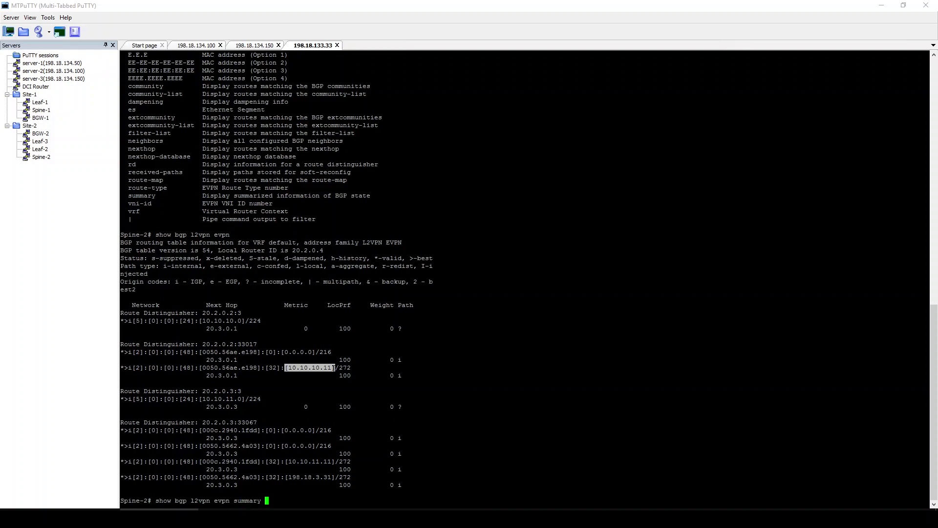
{"action": "key", "text": "Return"}
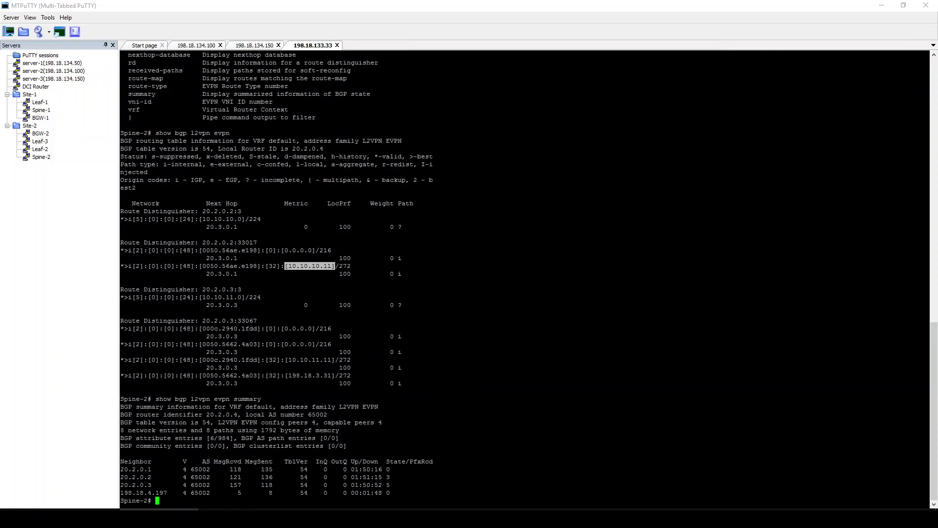
{"action": "mouse_move", "coordinate": [121, 493]}
{"action": "left_mouse_down"}
{"action": "mouse_move", "coordinate": [400, 493]}
{"action": "mouse_move", "coordinate": [122, 492]}
{"action": "left_mouse_up"}
{"action": "left_click", "coordinate": [400, 494]}
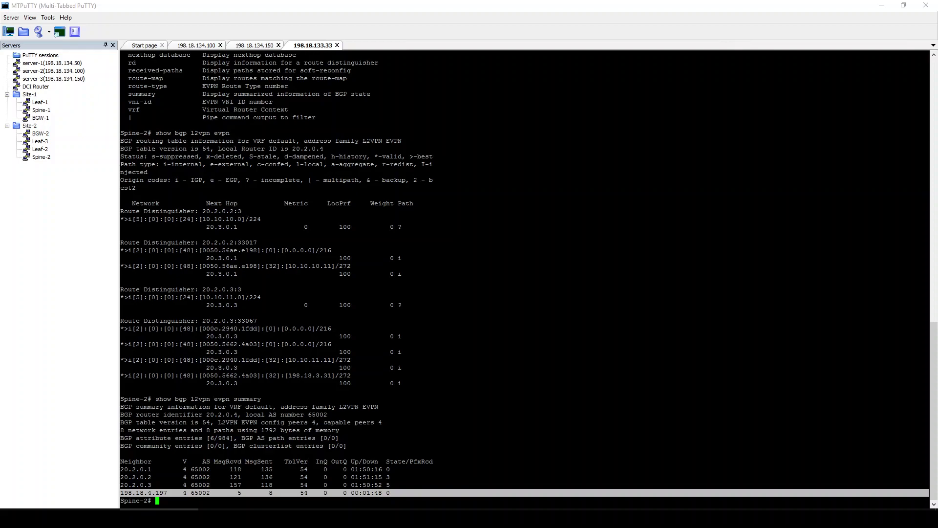
- Run 'show vrf' and ping 198.18.4.1 in the management VRF
{"action": "type", "text": "show vrf"}
{"action": "key", "text": "Return"}
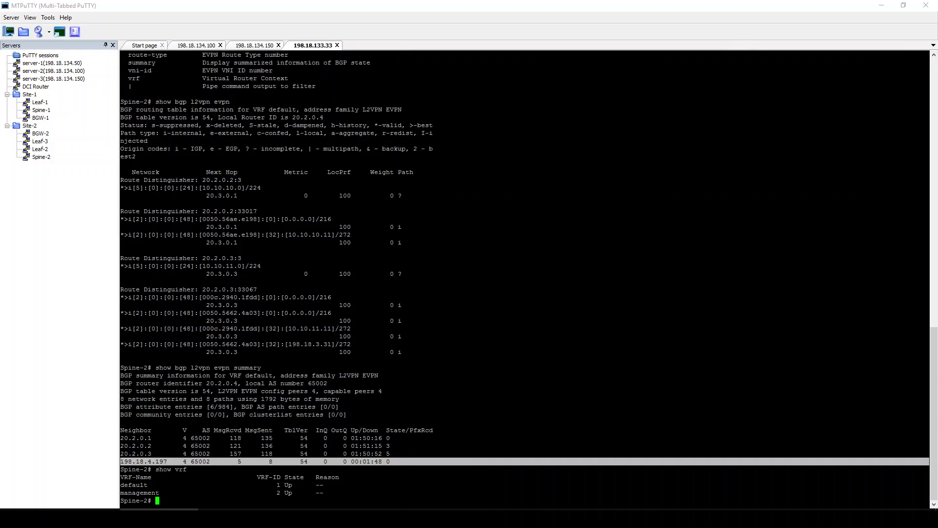
{"action": "type", "text": "ping 198.18.4.1 vrf management"}
{"action": "key", "text": "Return"}
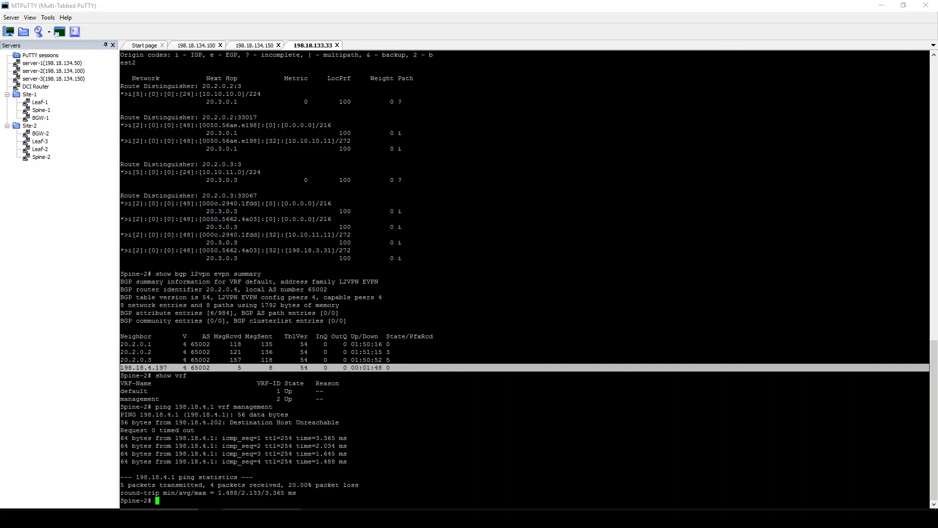
{"action": "key", "text": "alt+Tab"}
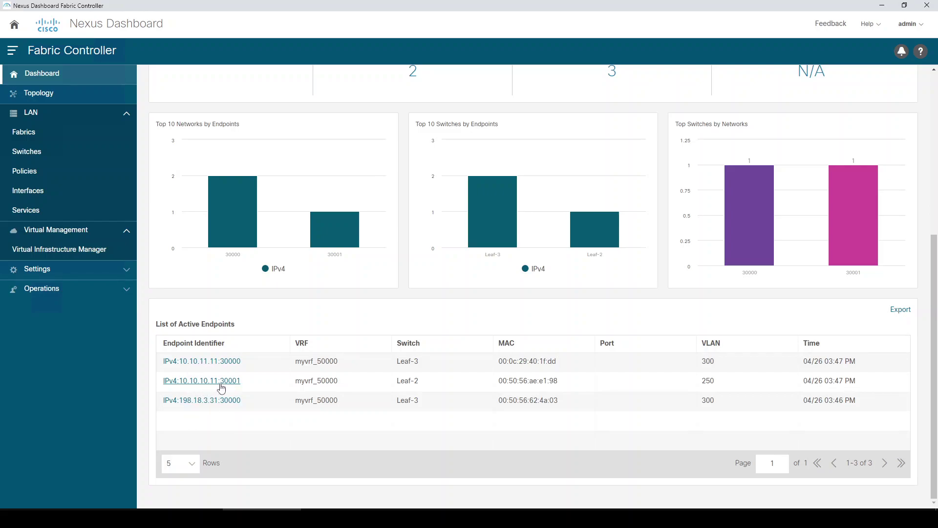
- Check the endpoints' switches (Leaf-2, Leaf-3) and open endpoint IPv4:10.10.11.11:30000's details
{"action": "left_click_drag", "start_coordinate": [397, 381], "coordinate": [420, 382]}
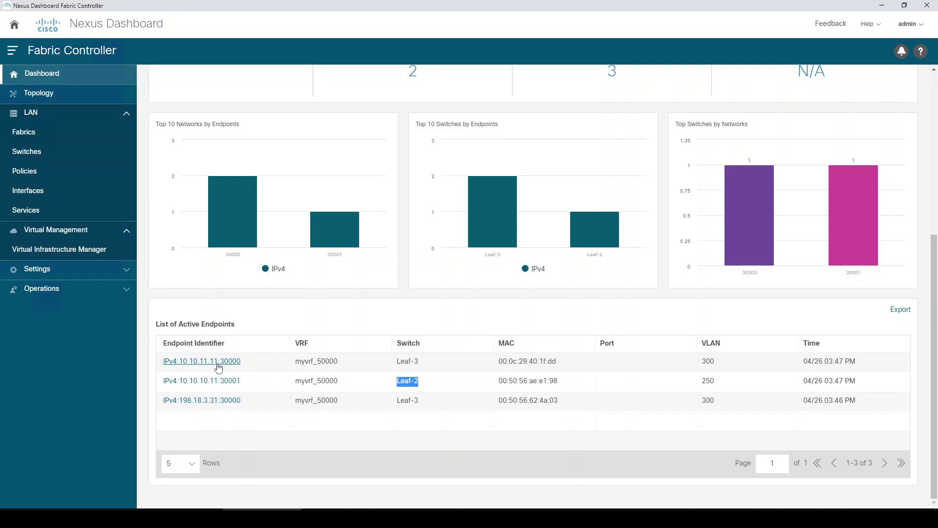
{"action": "left_click_drag", "start_coordinate": [398, 360], "coordinate": [429, 364]}
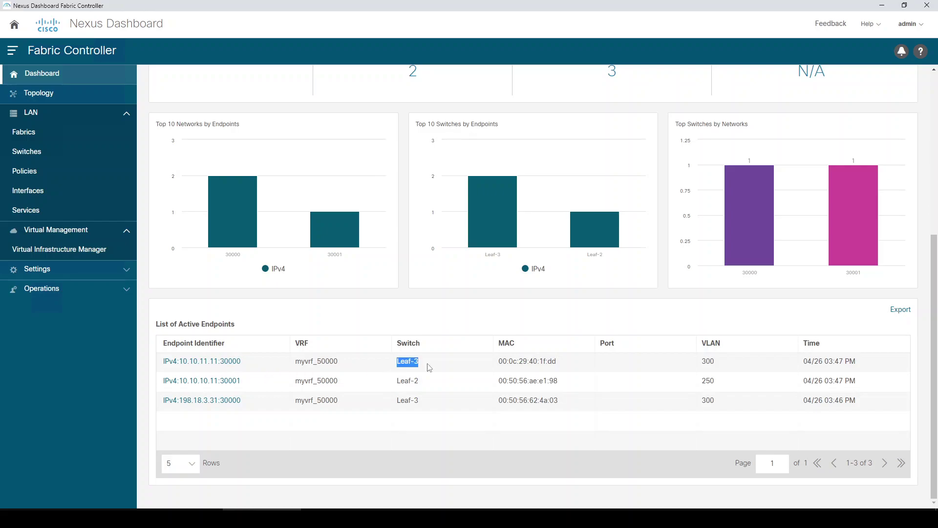
{"action": "left_click", "coordinate": [434, 384]}
{"action": "scroll", "coordinate": [434, 384], "scroll_direction": "up", "scroll_amount": 5}
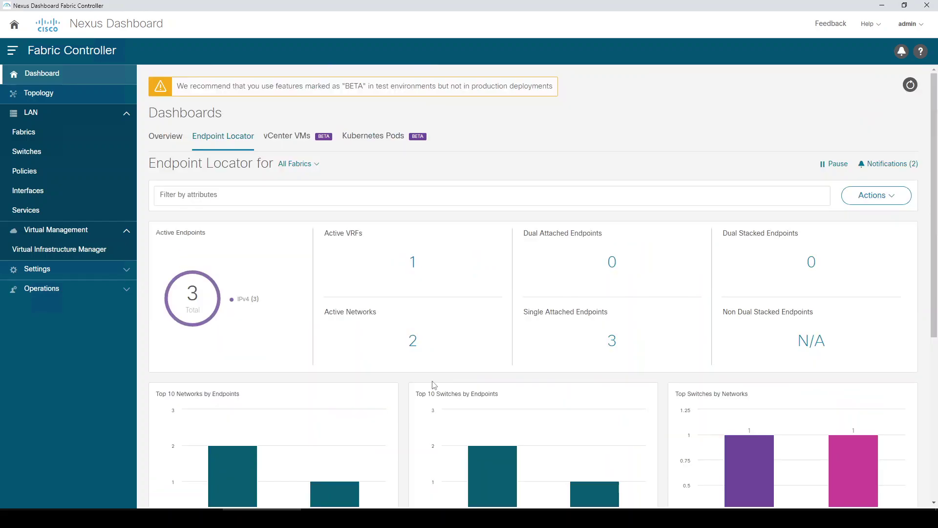
{"action": "scroll", "coordinate": [364, 413], "scroll_direction": "down", "scroll_amount": 5}
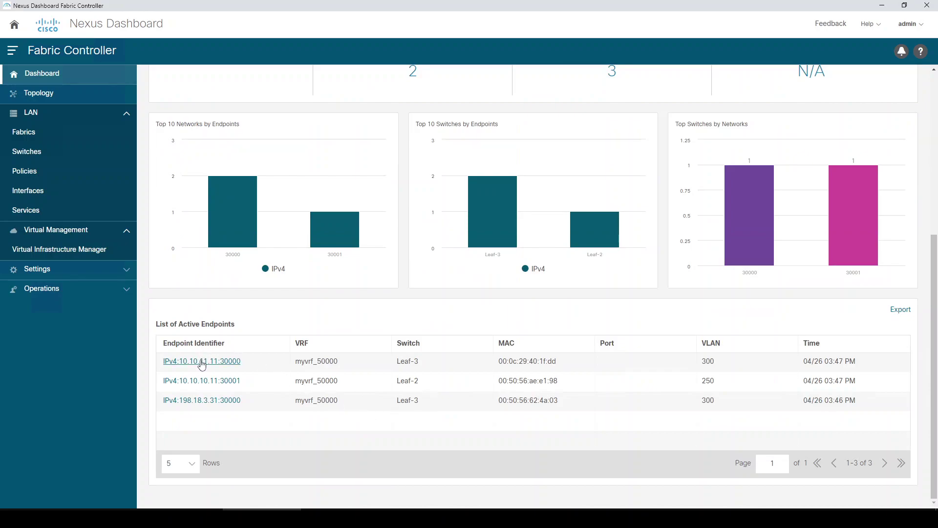
{"action": "left_click", "coordinate": [202, 361]}
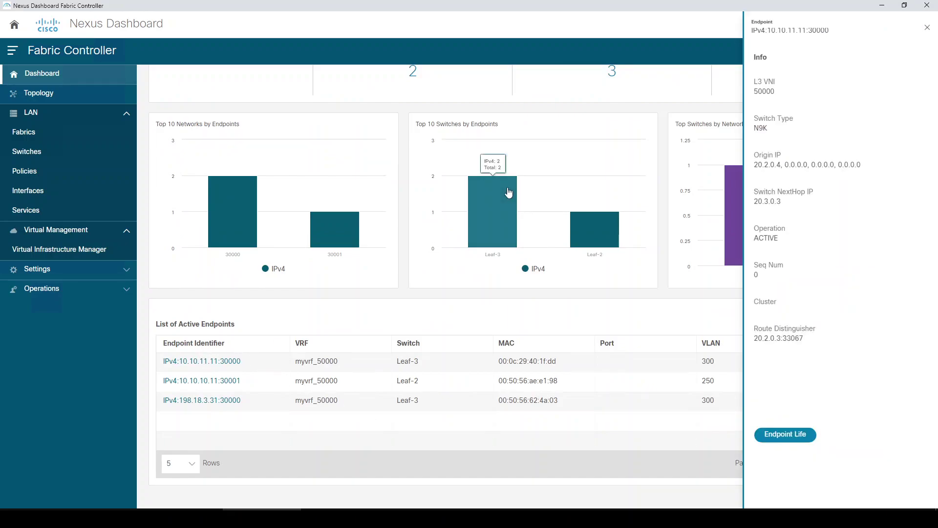
- Check the Endpoint Life timeline showing 10.10.11.11 continuously active on Leaf-3, then return to the dashboard
{"action": "left_click", "coordinate": [785, 434]}
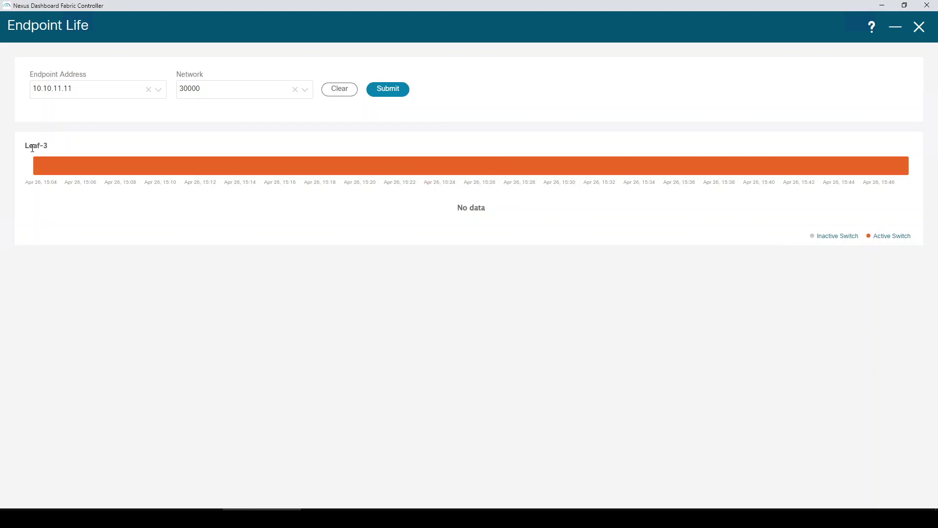
{"action": "left_click", "coordinate": [69, 93]}
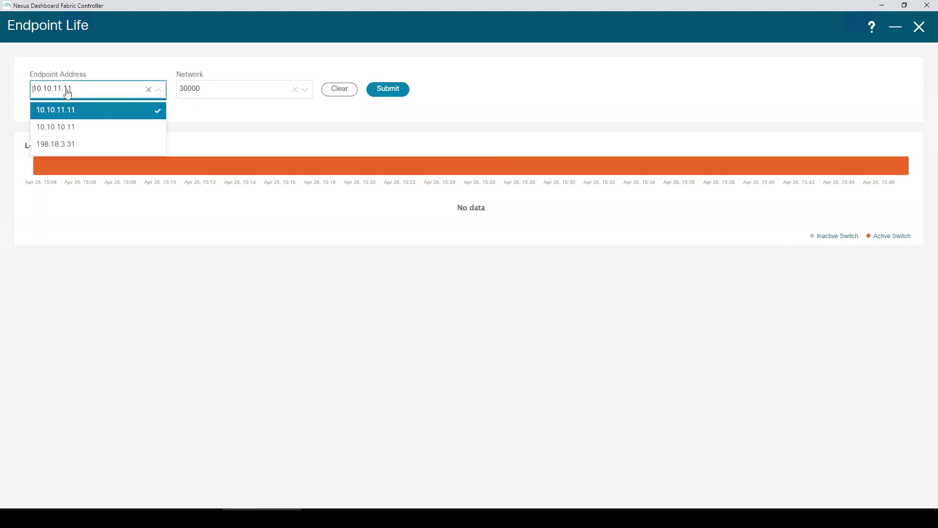
{"action": "left_click", "coordinate": [117, 232]}
{"action": "mouse_move", "coordinate": [48, 160]}
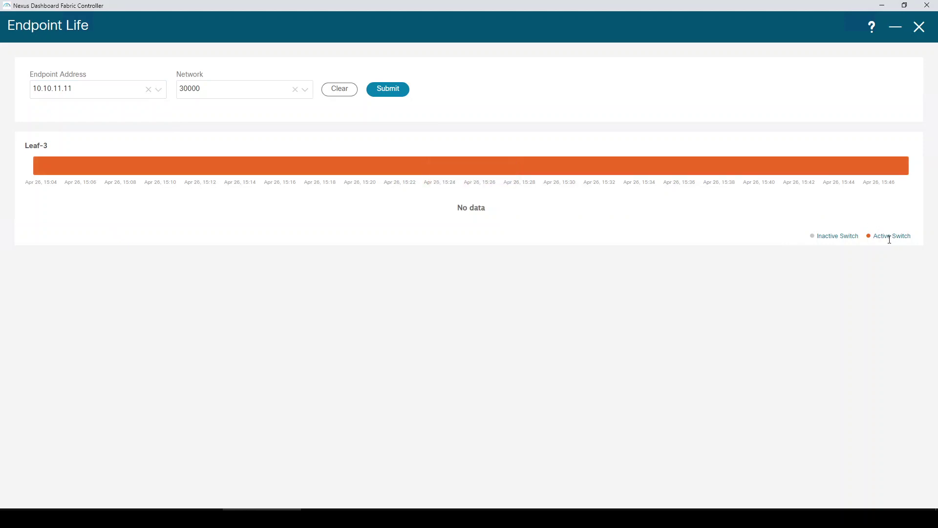
{"action": "left_click", "coordinate": [919, 27]}
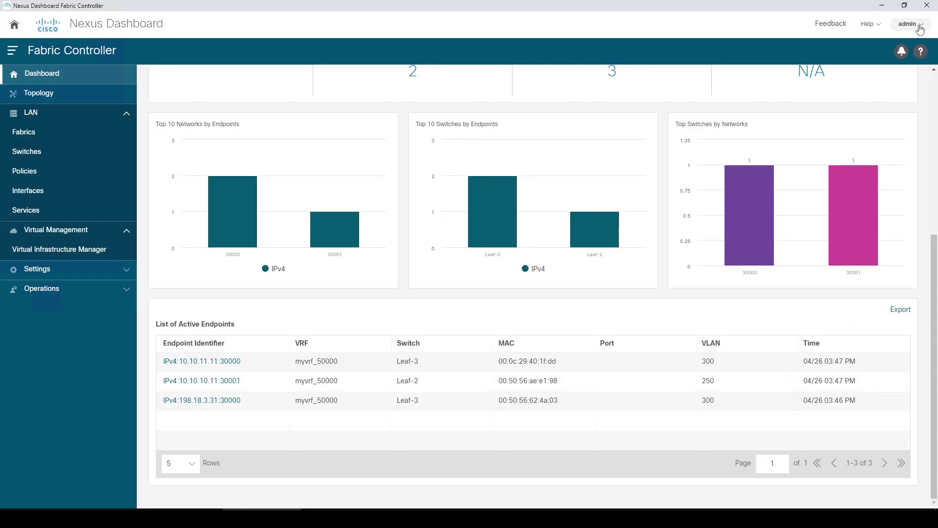
{"action": "scroll", "coordinate": [546, 372], "scroll_direction": "up", "scroll_amount": 5}
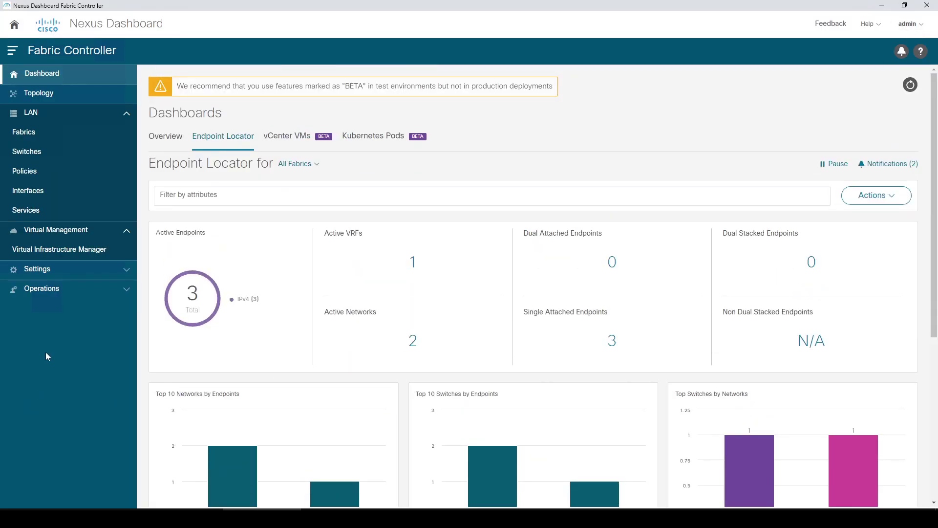